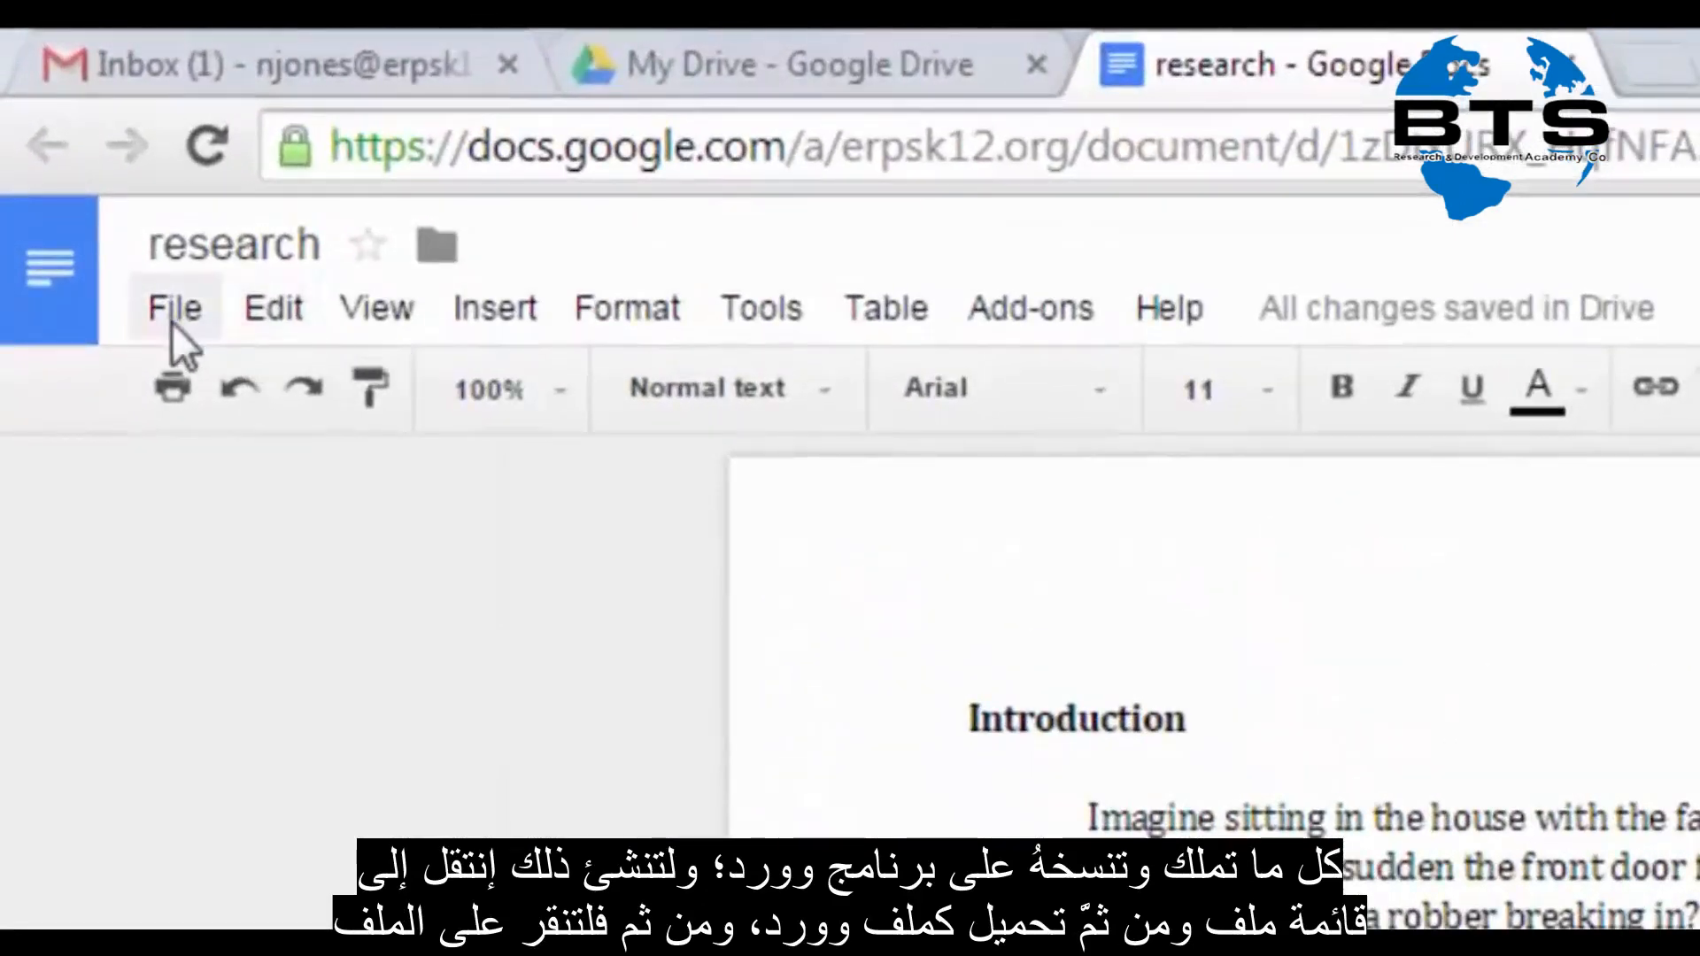
Download the research document in Microsoft Word (.docx) format and open the downloaded file
click(171, 322)
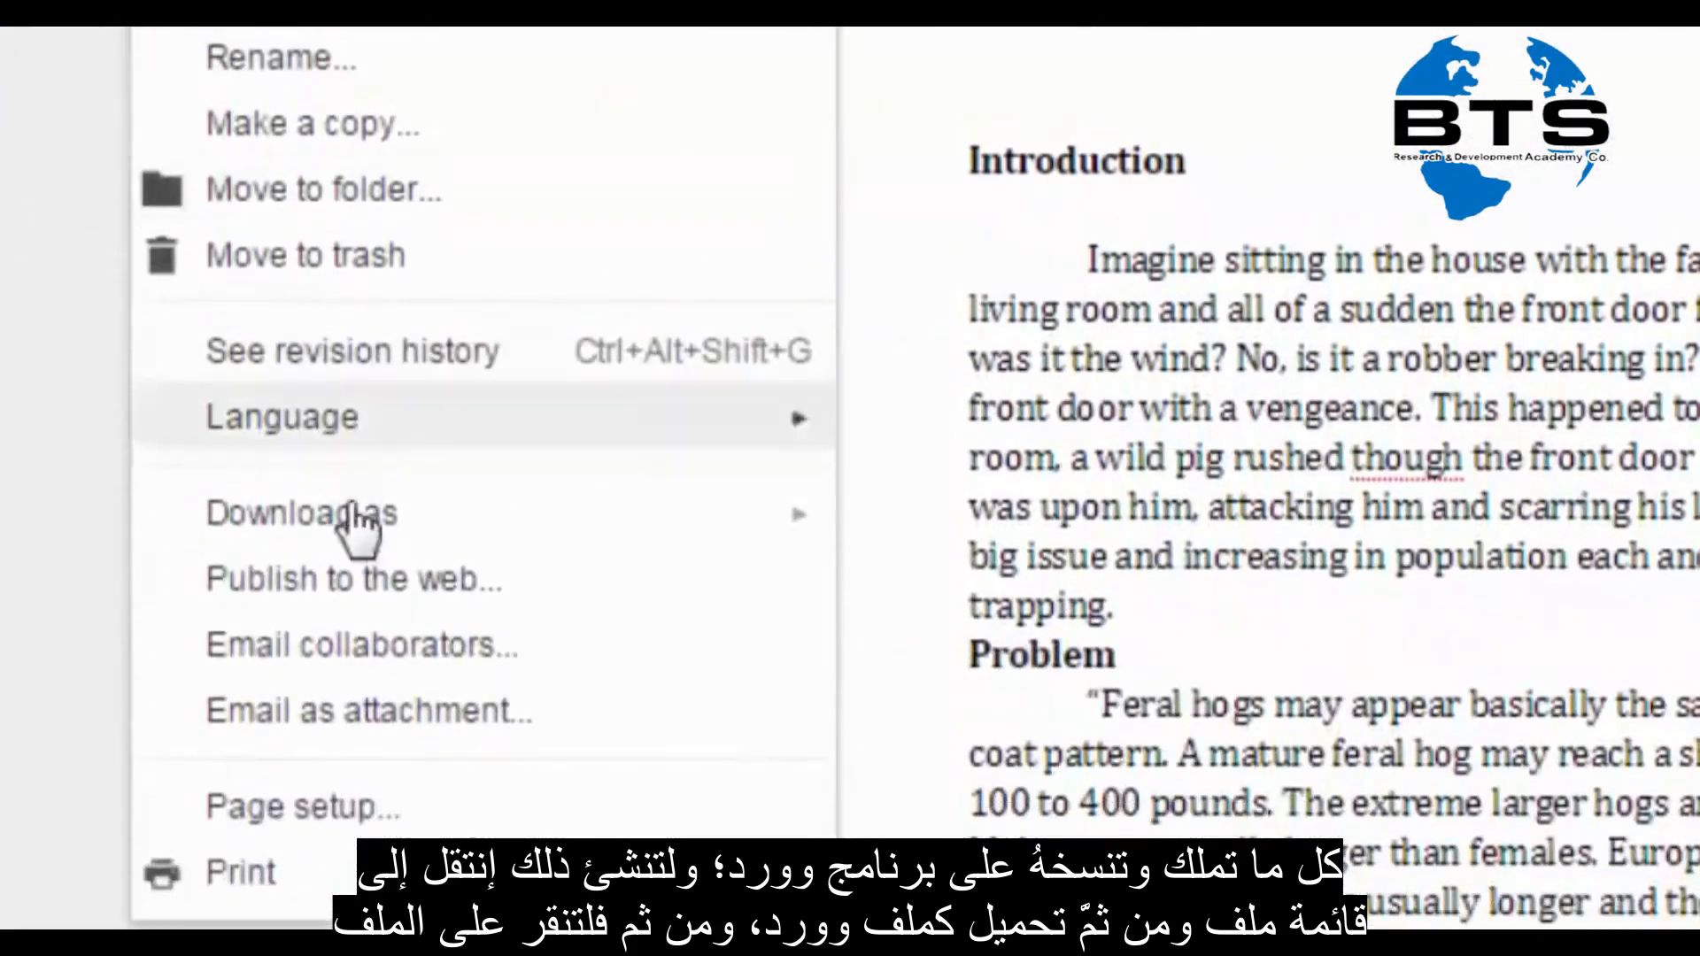
mouse_move(358, 522)
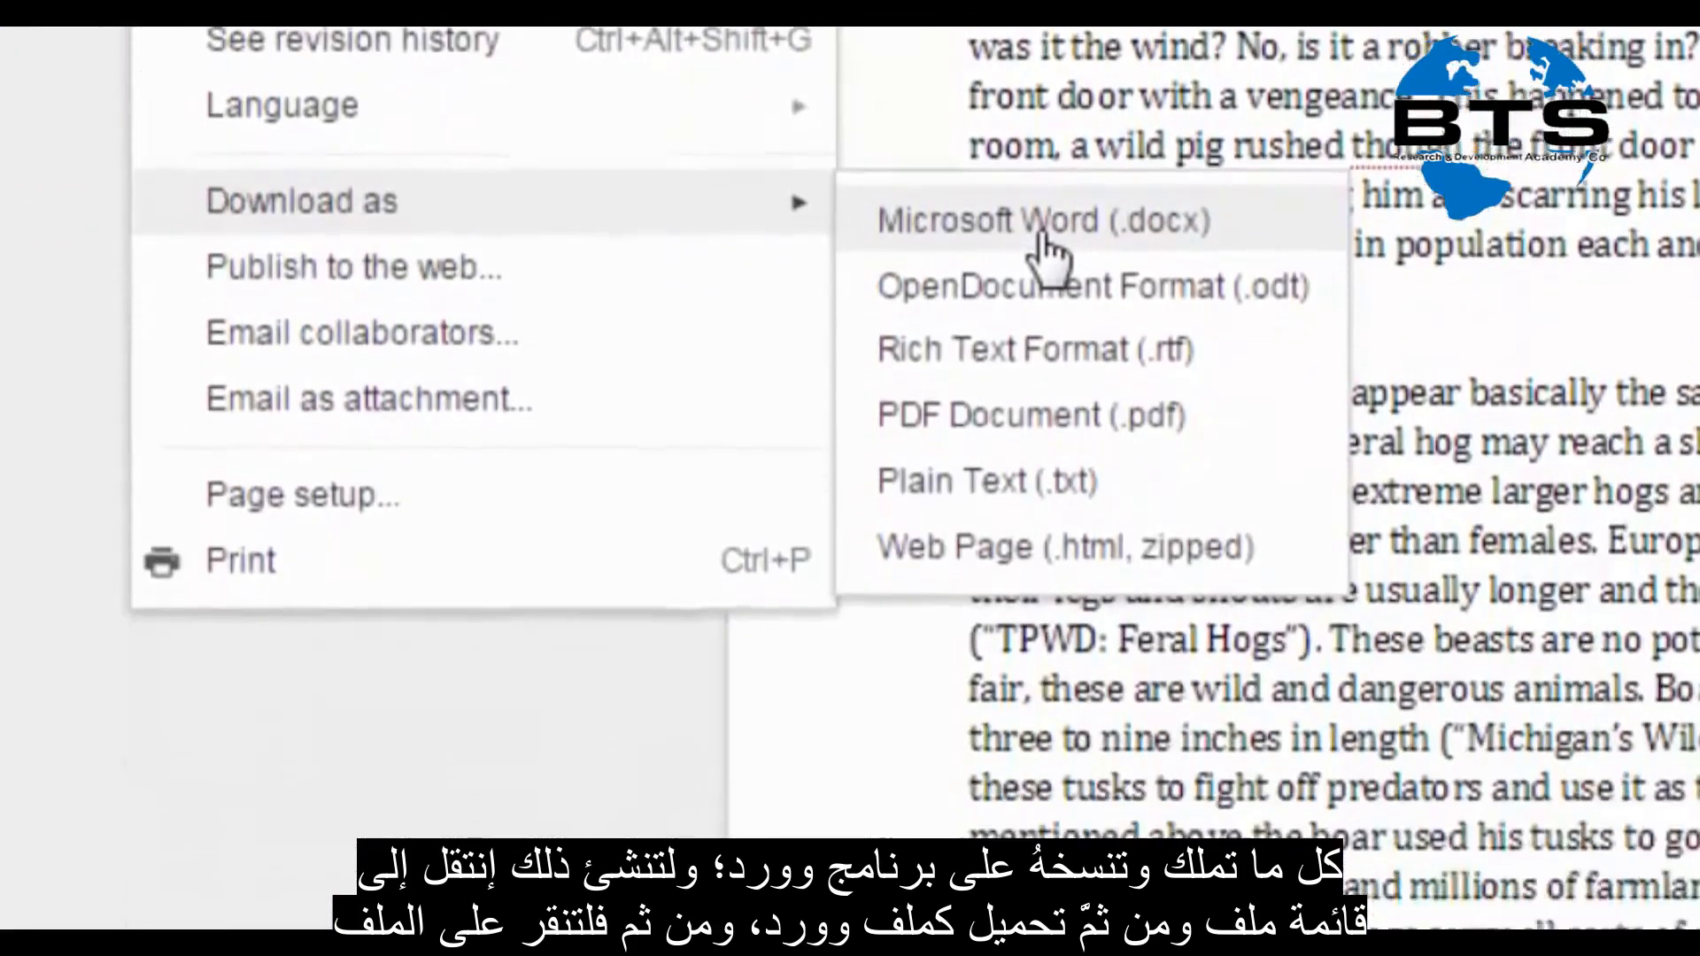
click(1042, 447)
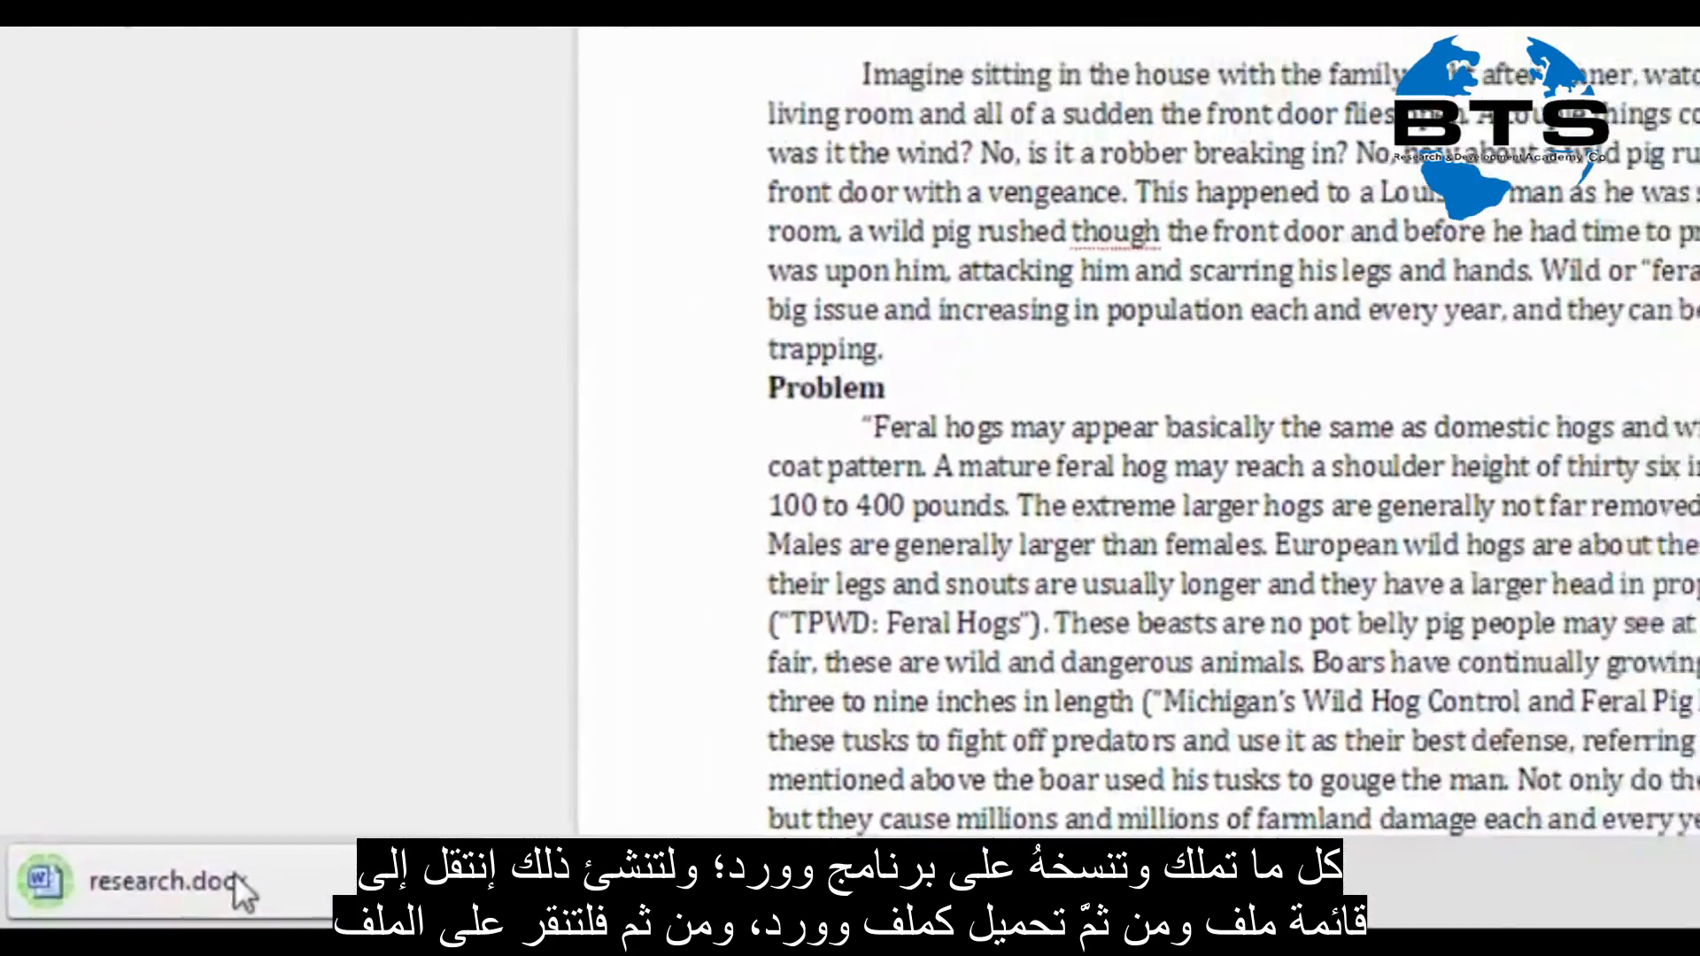
click(237, 888)
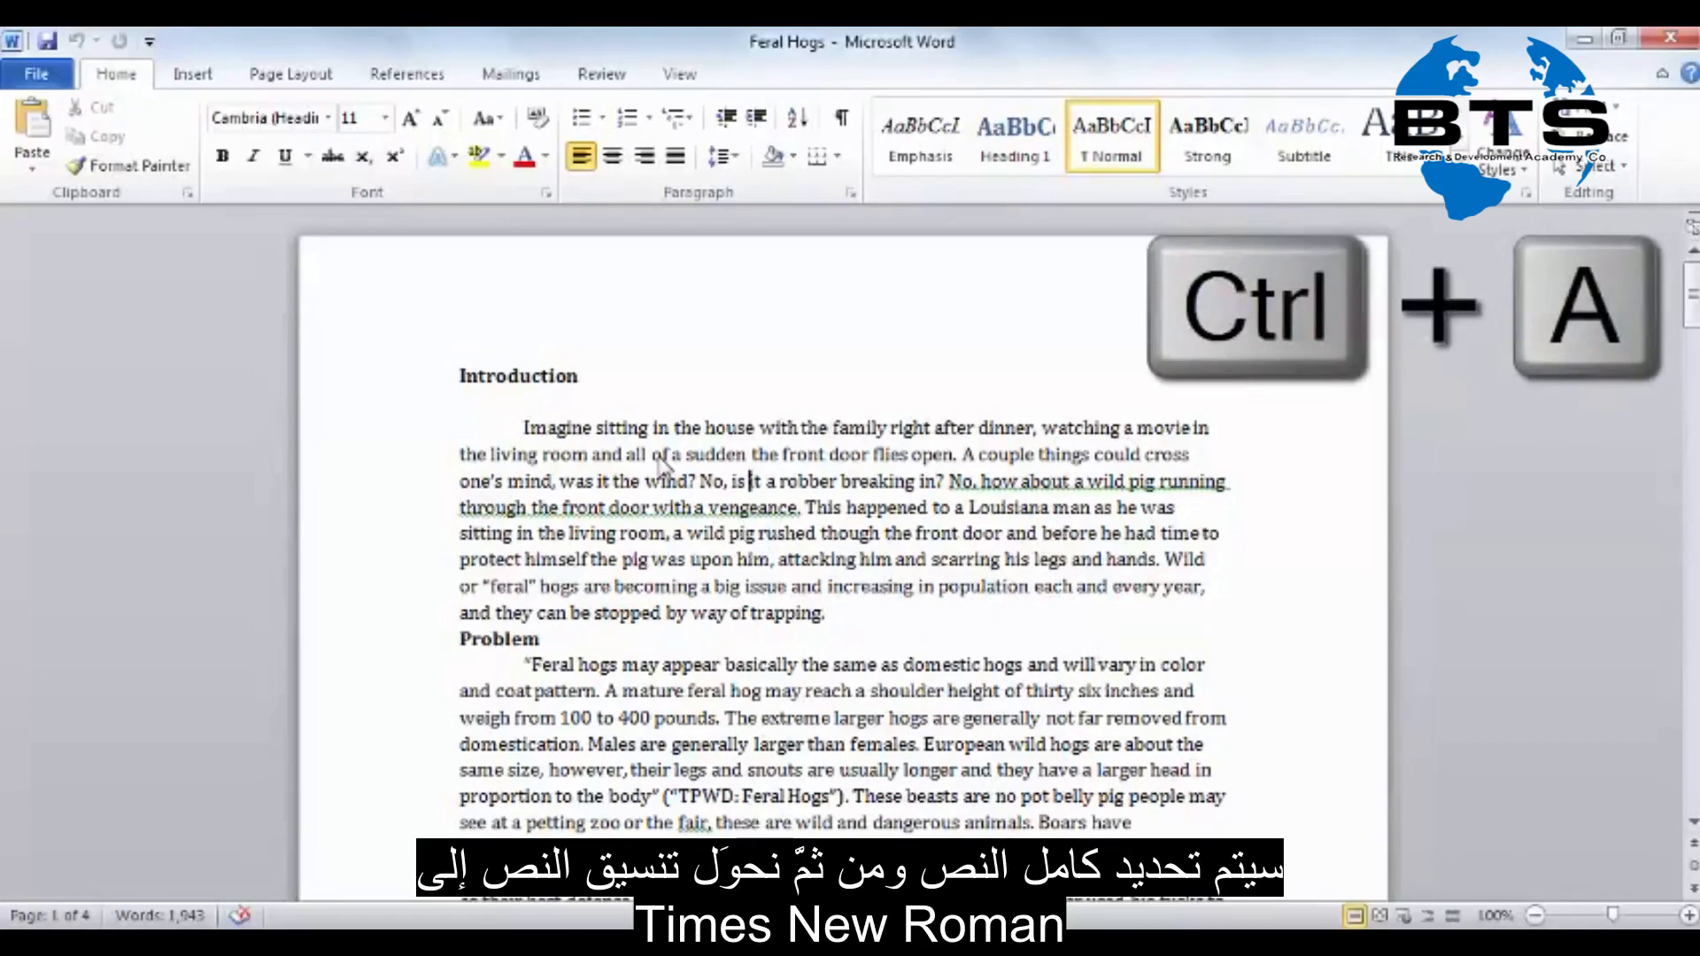
Set the font of the entire document to Times New Roman, size 12
key(ctrl+a)
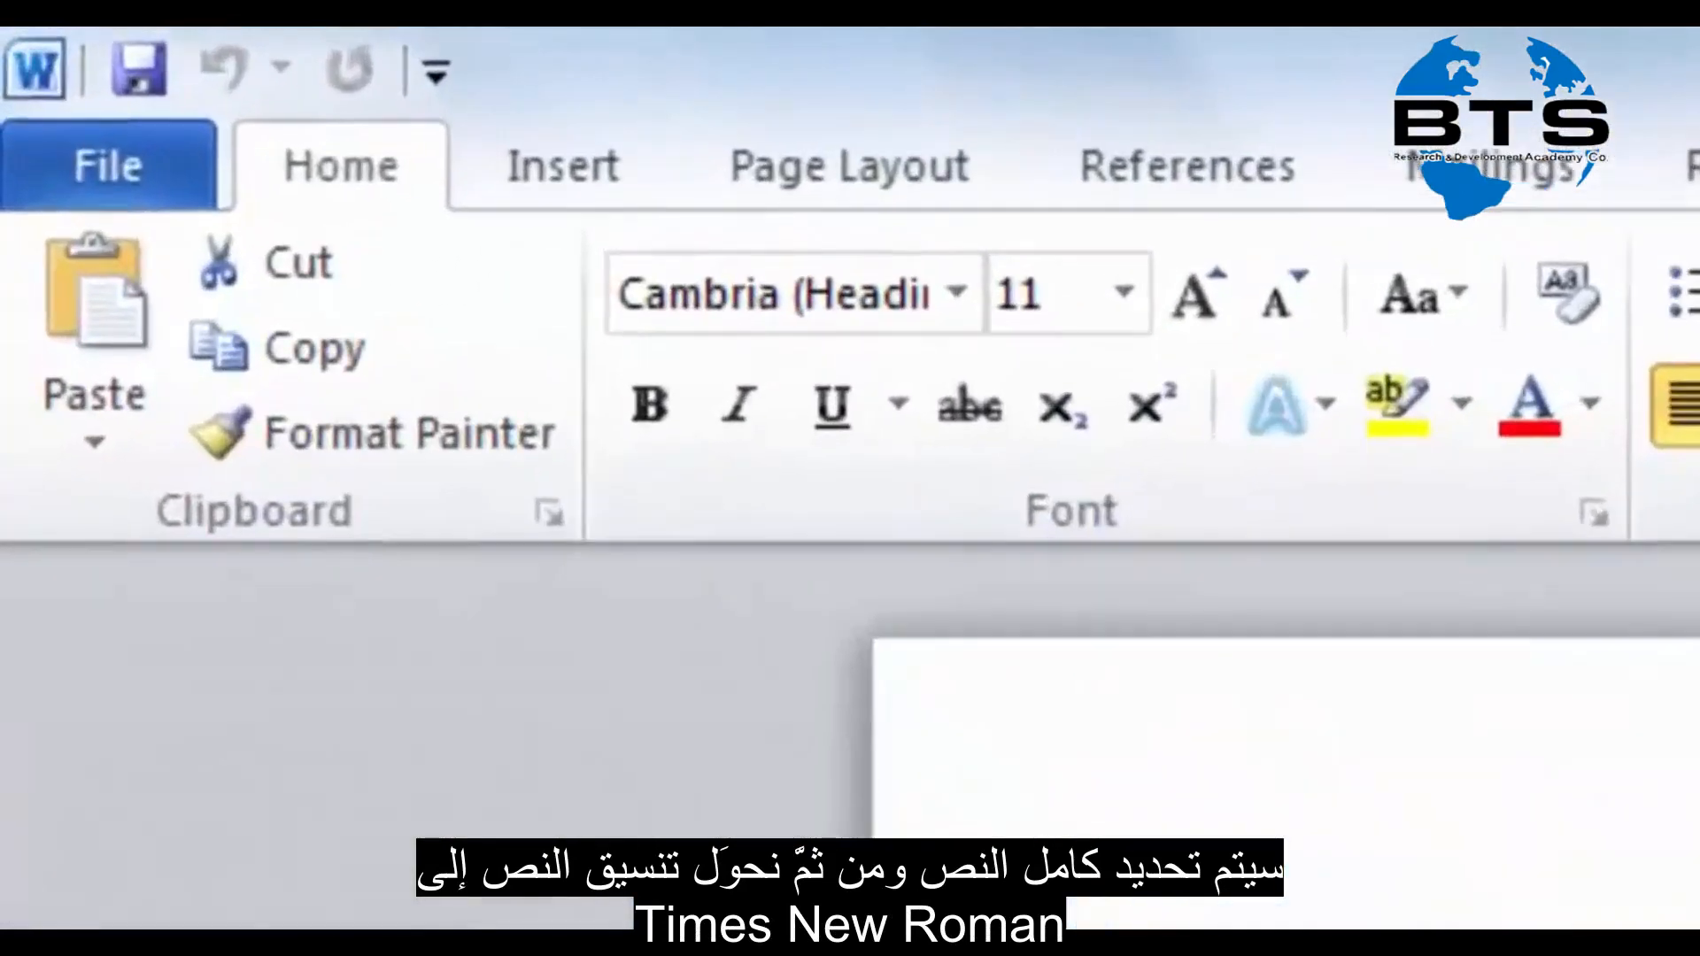
click(956, 292)
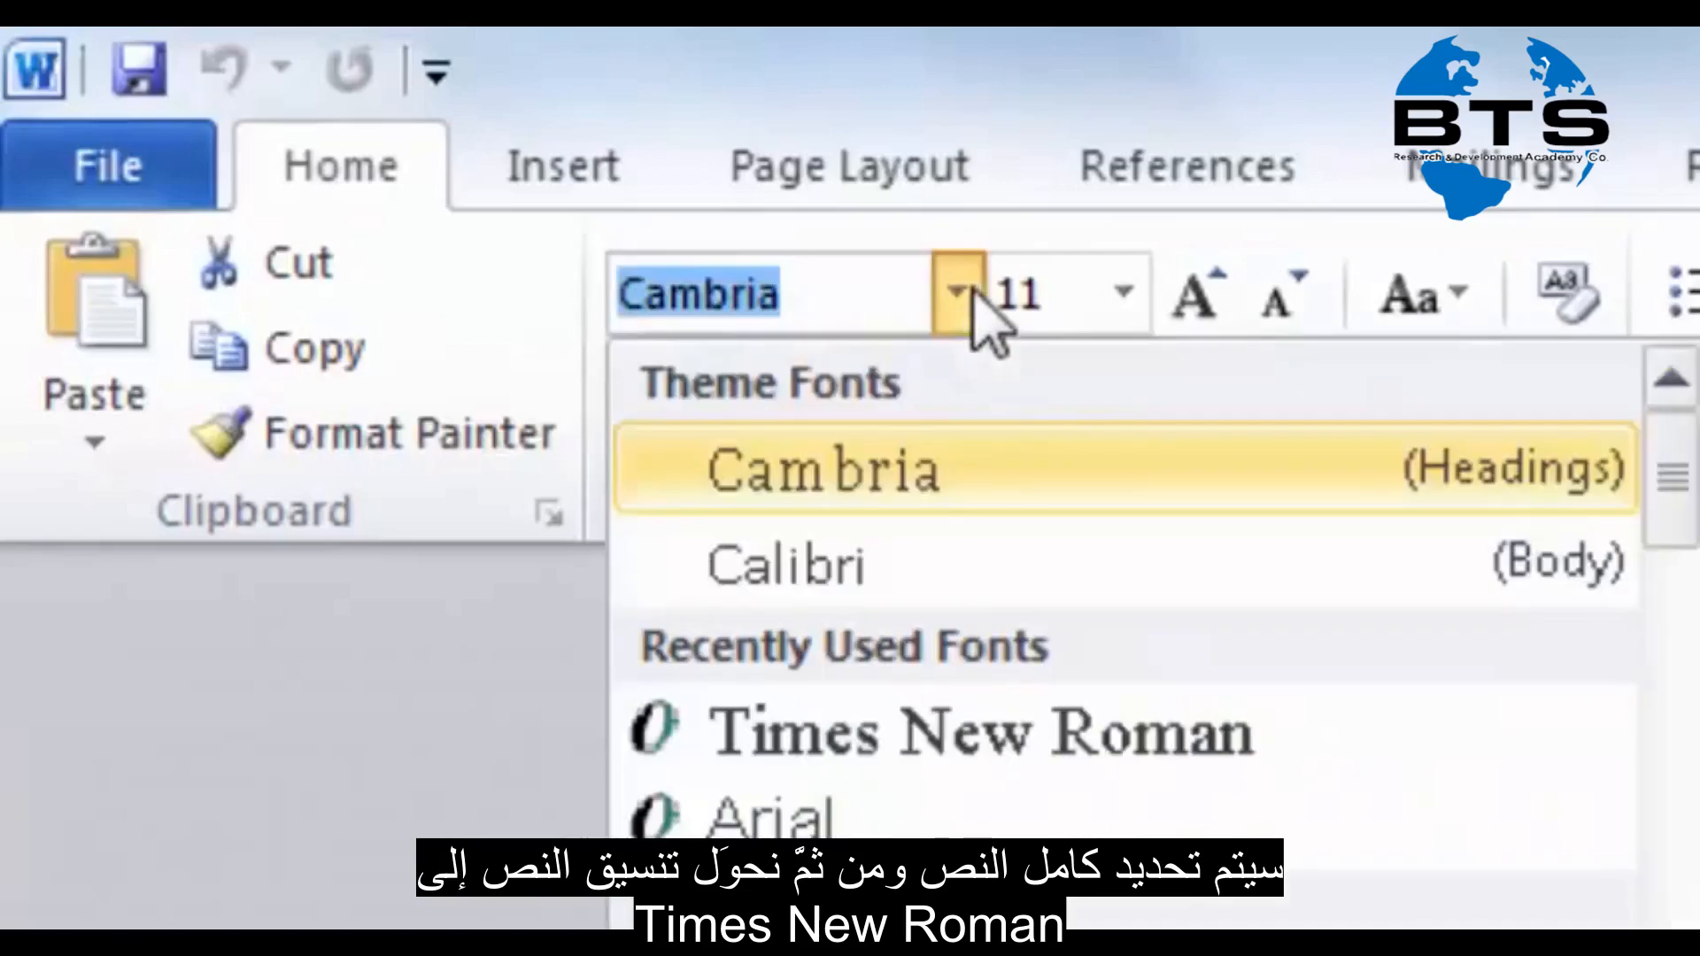
click(1076, 733)
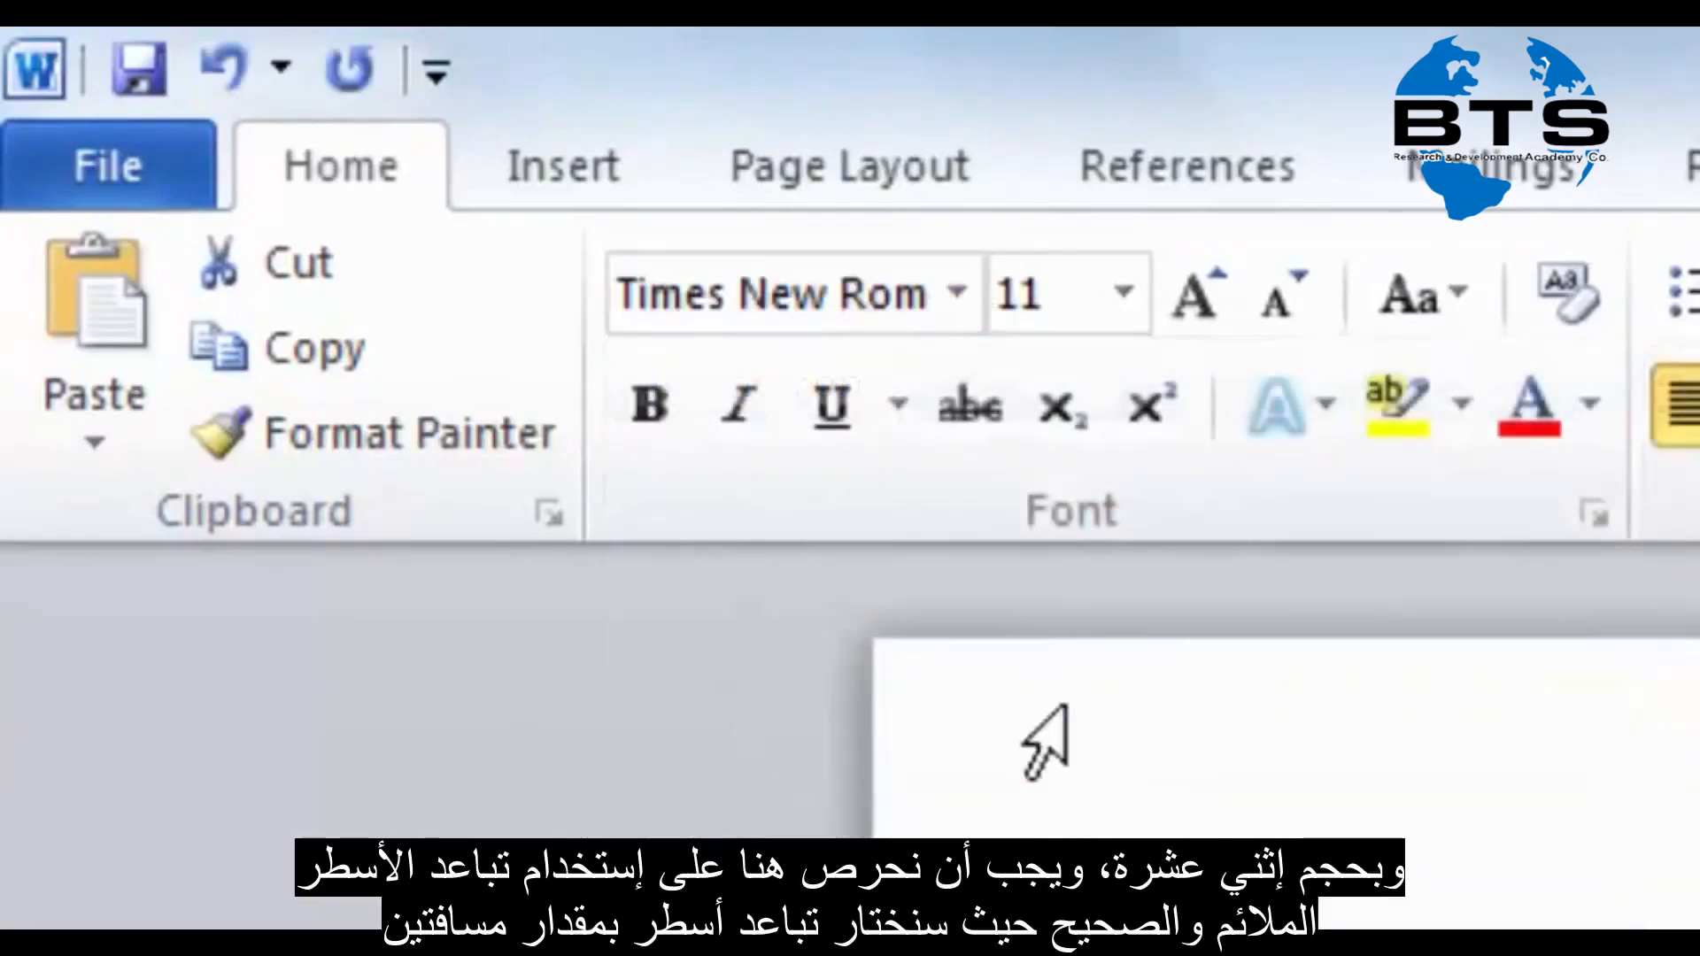
click(1117, 324)
click(1075, 652)
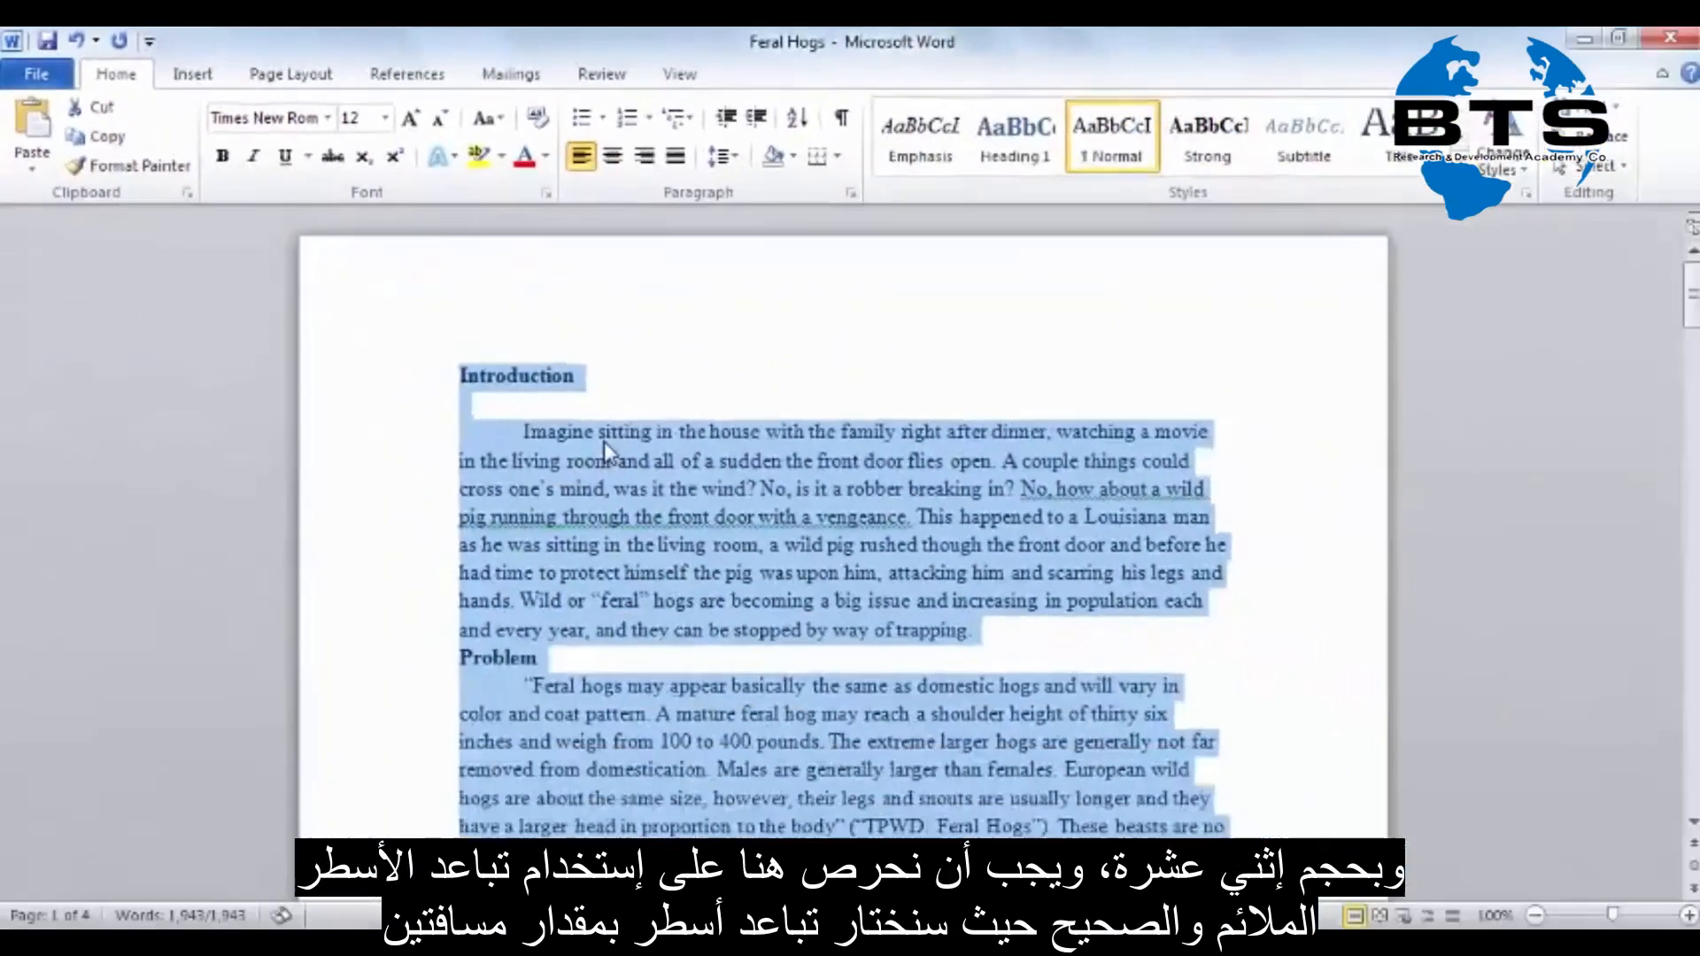
click(1185, 820)
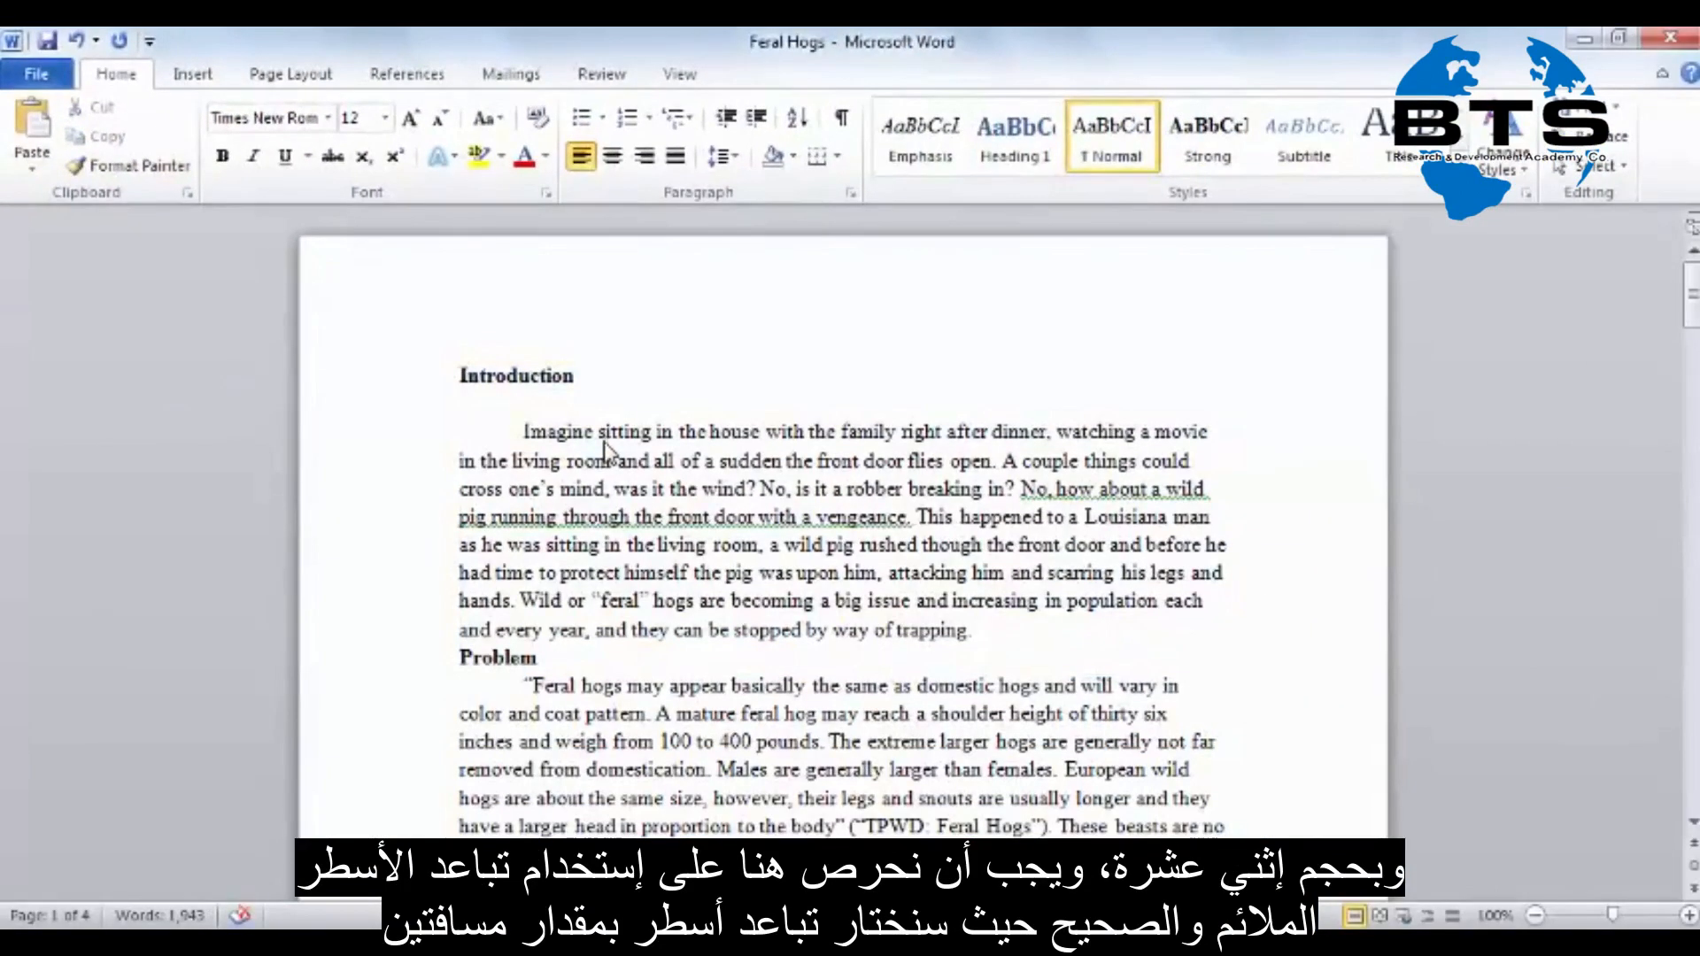
Set the line spacing of the entire document to 2.0
key(ctrl+a)
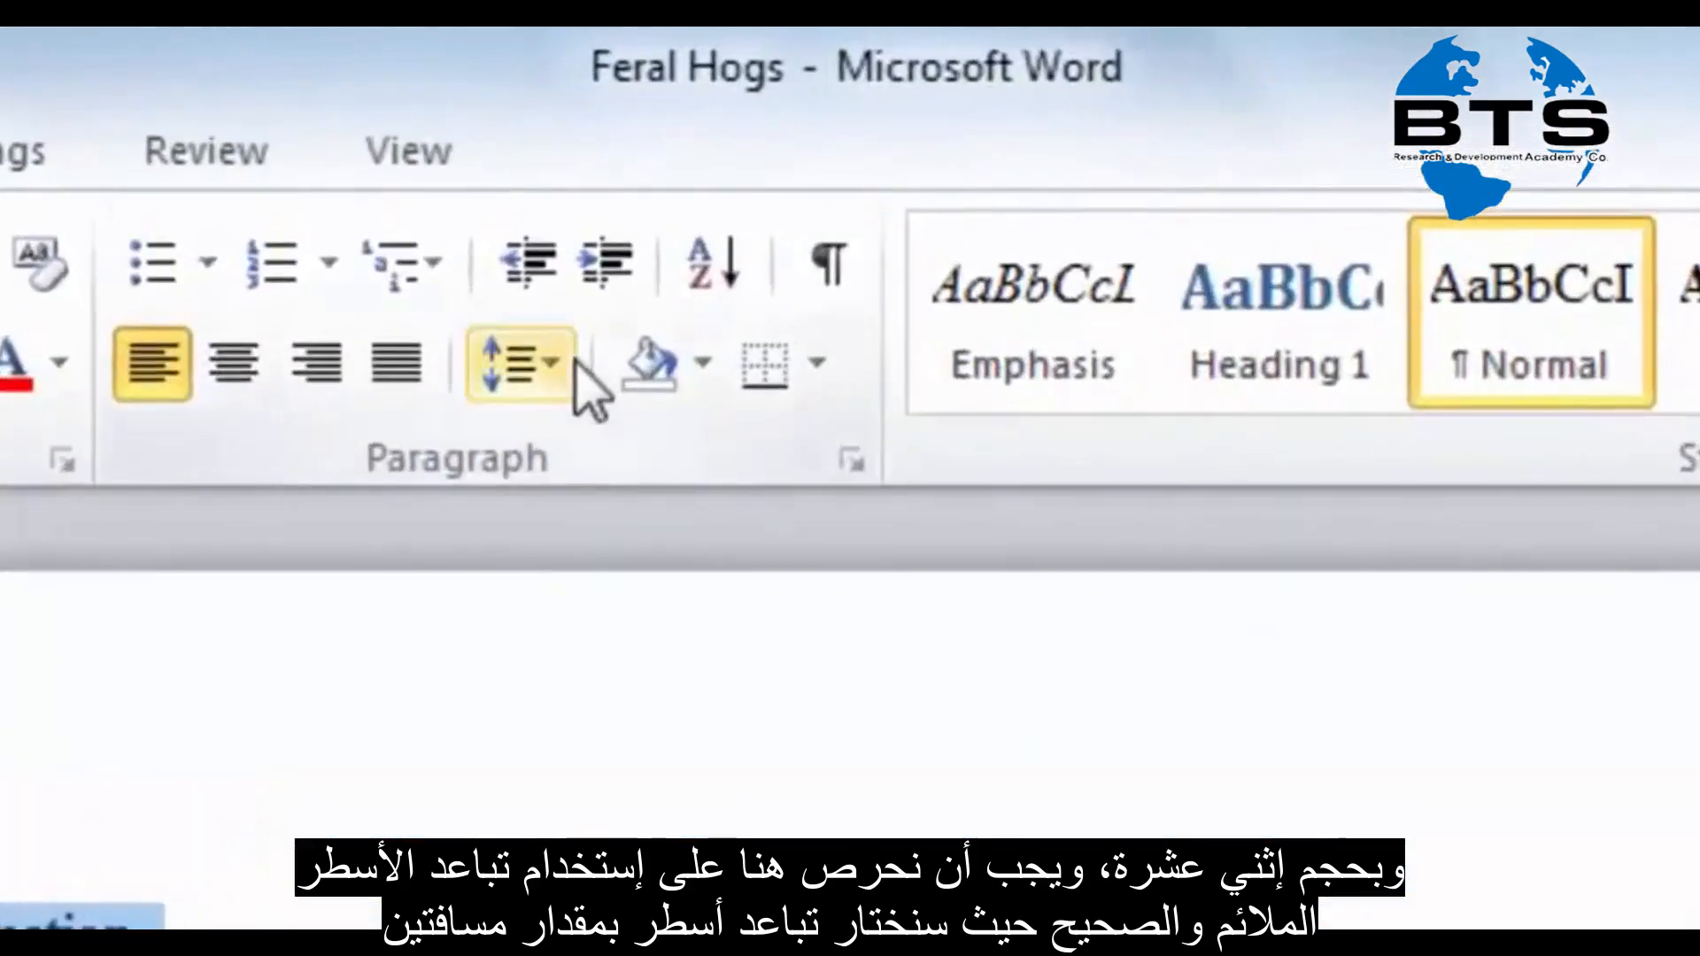
click(567, 365)
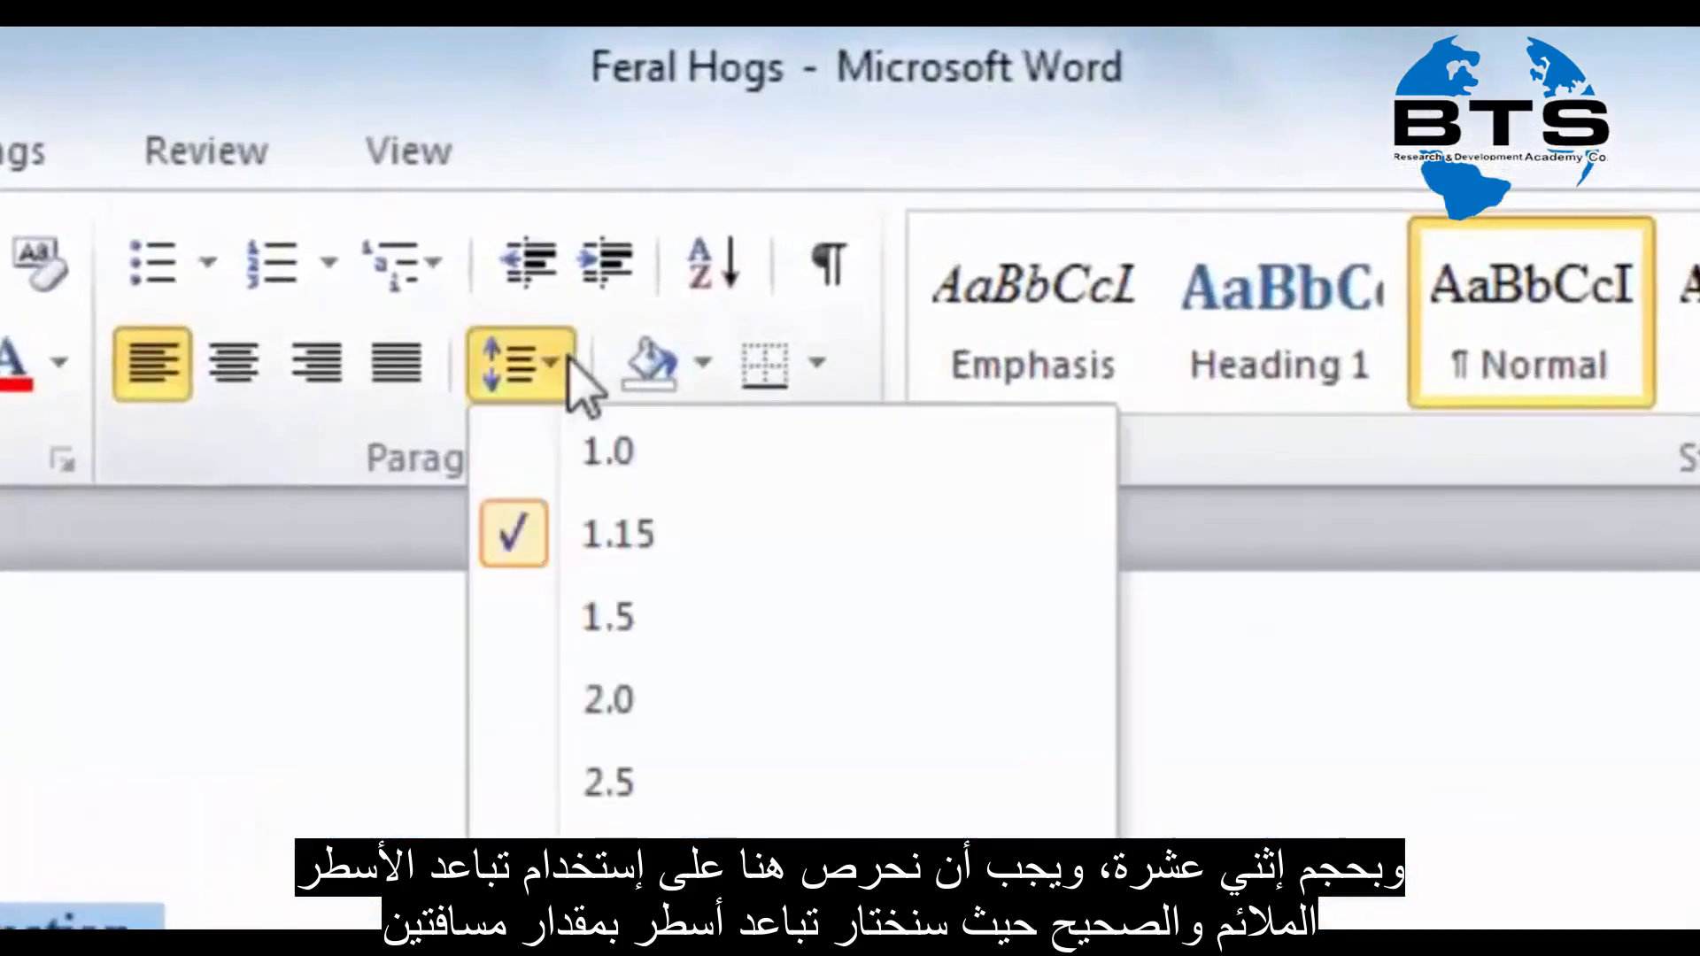
click(641, 707)
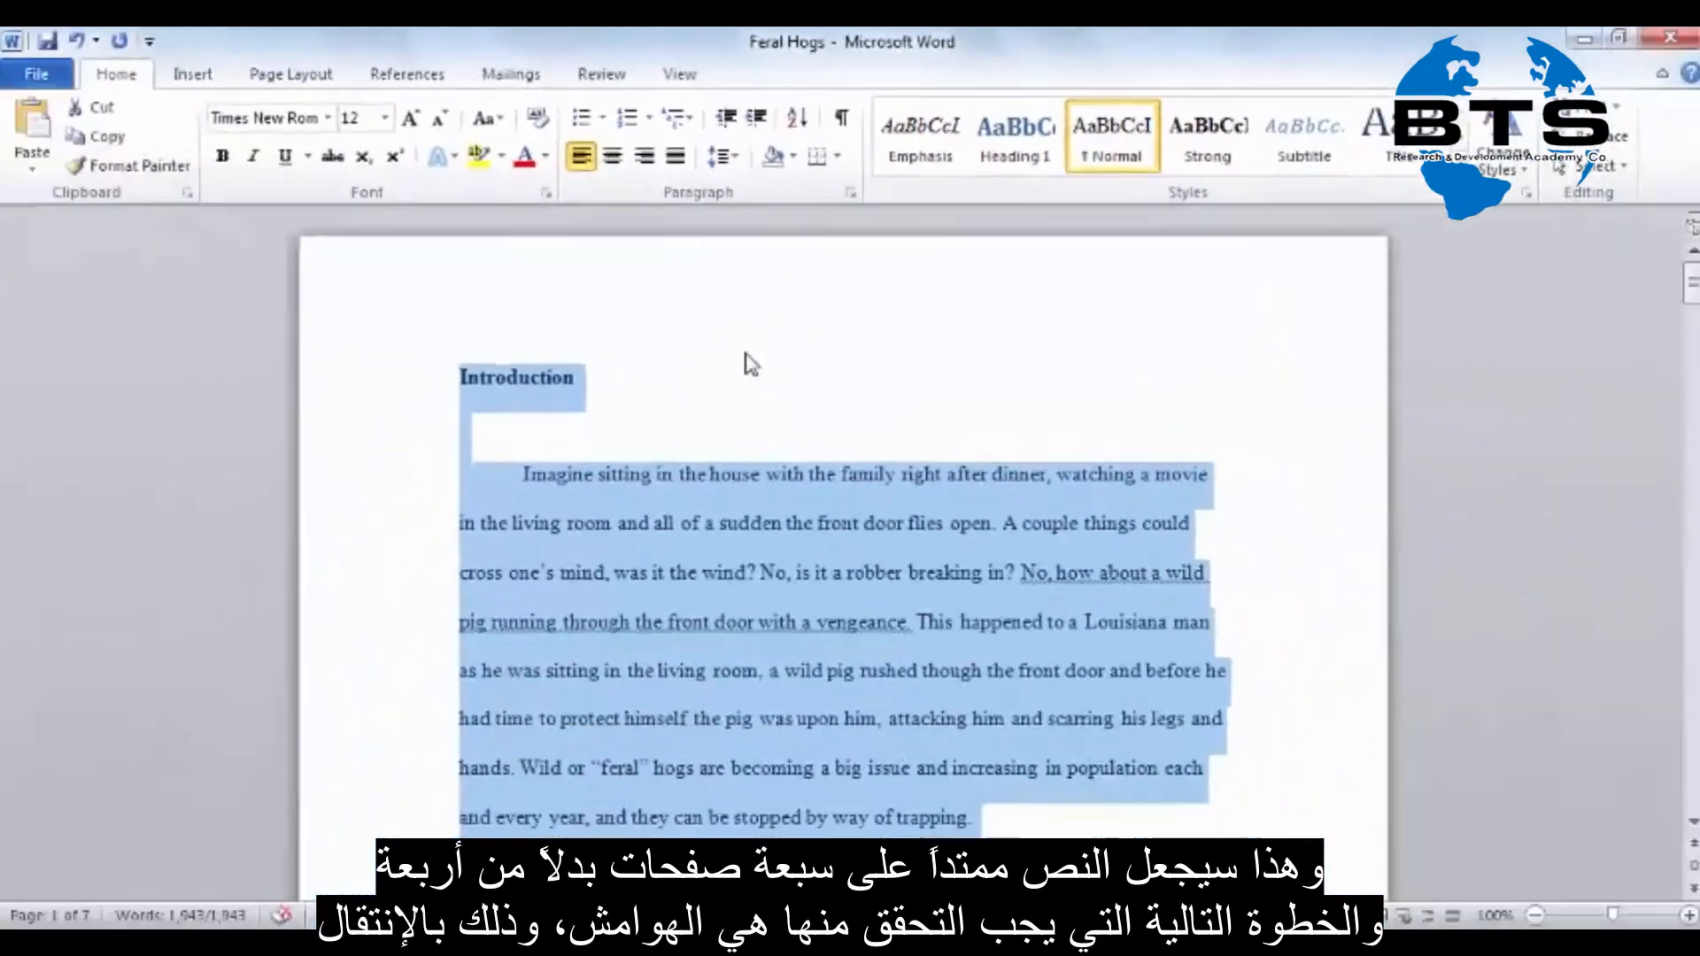
click(745, 355)
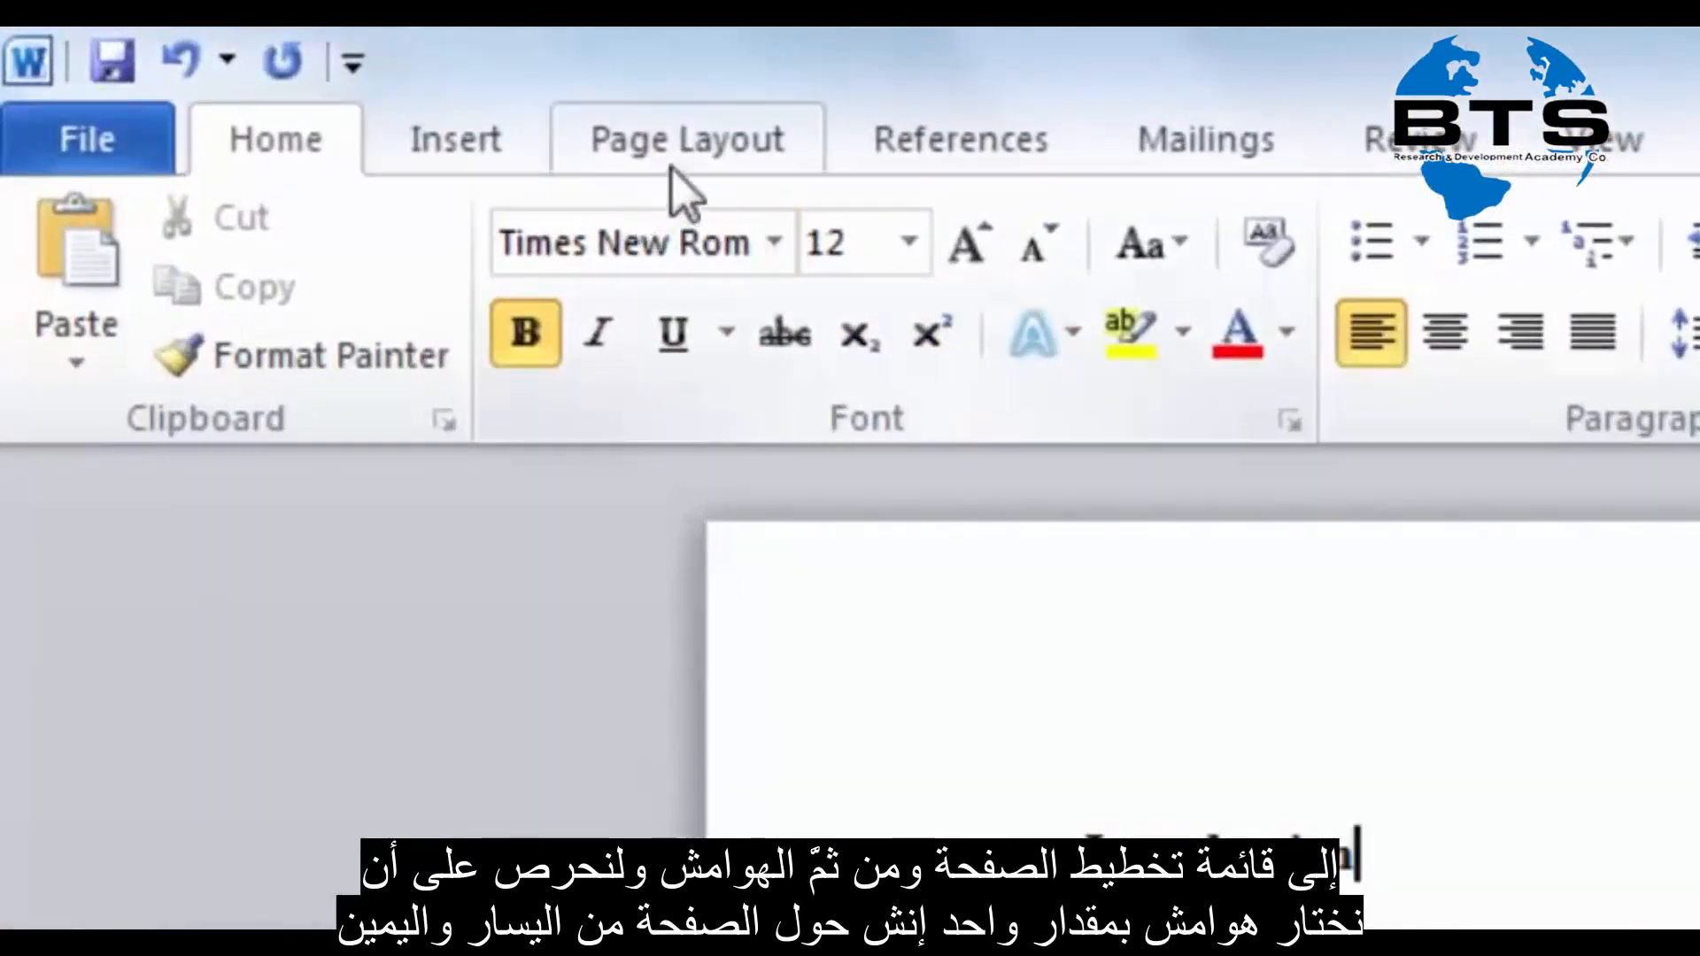
Apply the Normal page margins, 1 inch on every side of the page
click(407, 92)
click(489, 248)
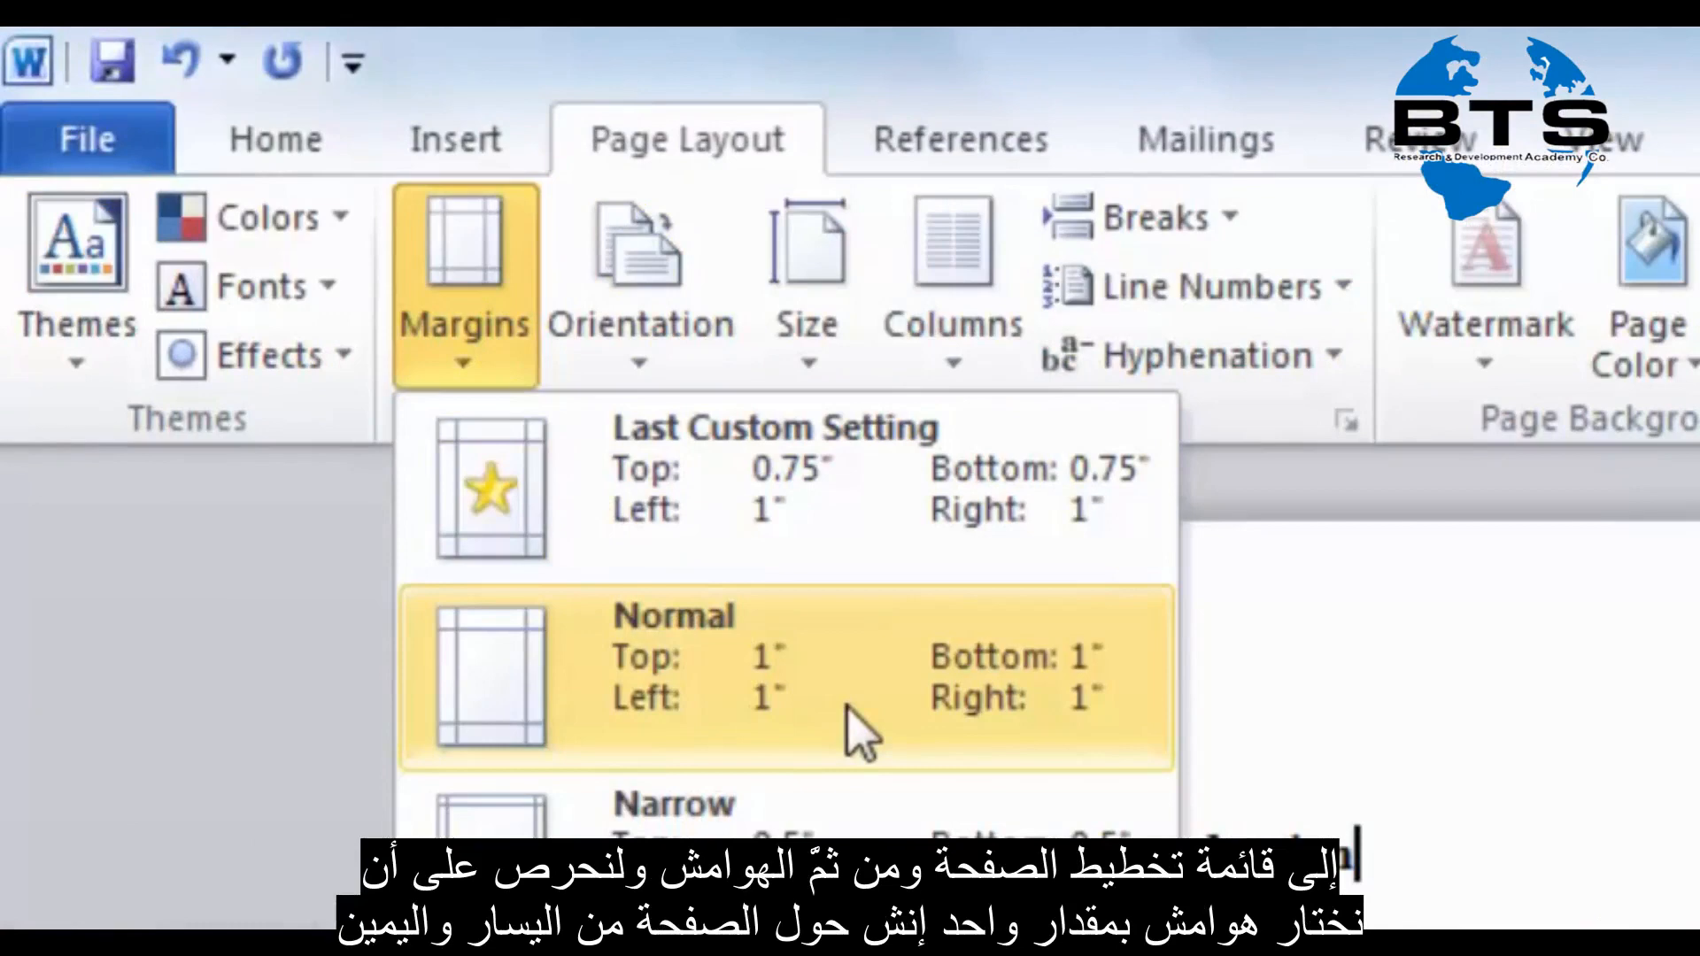
click(857, 728)
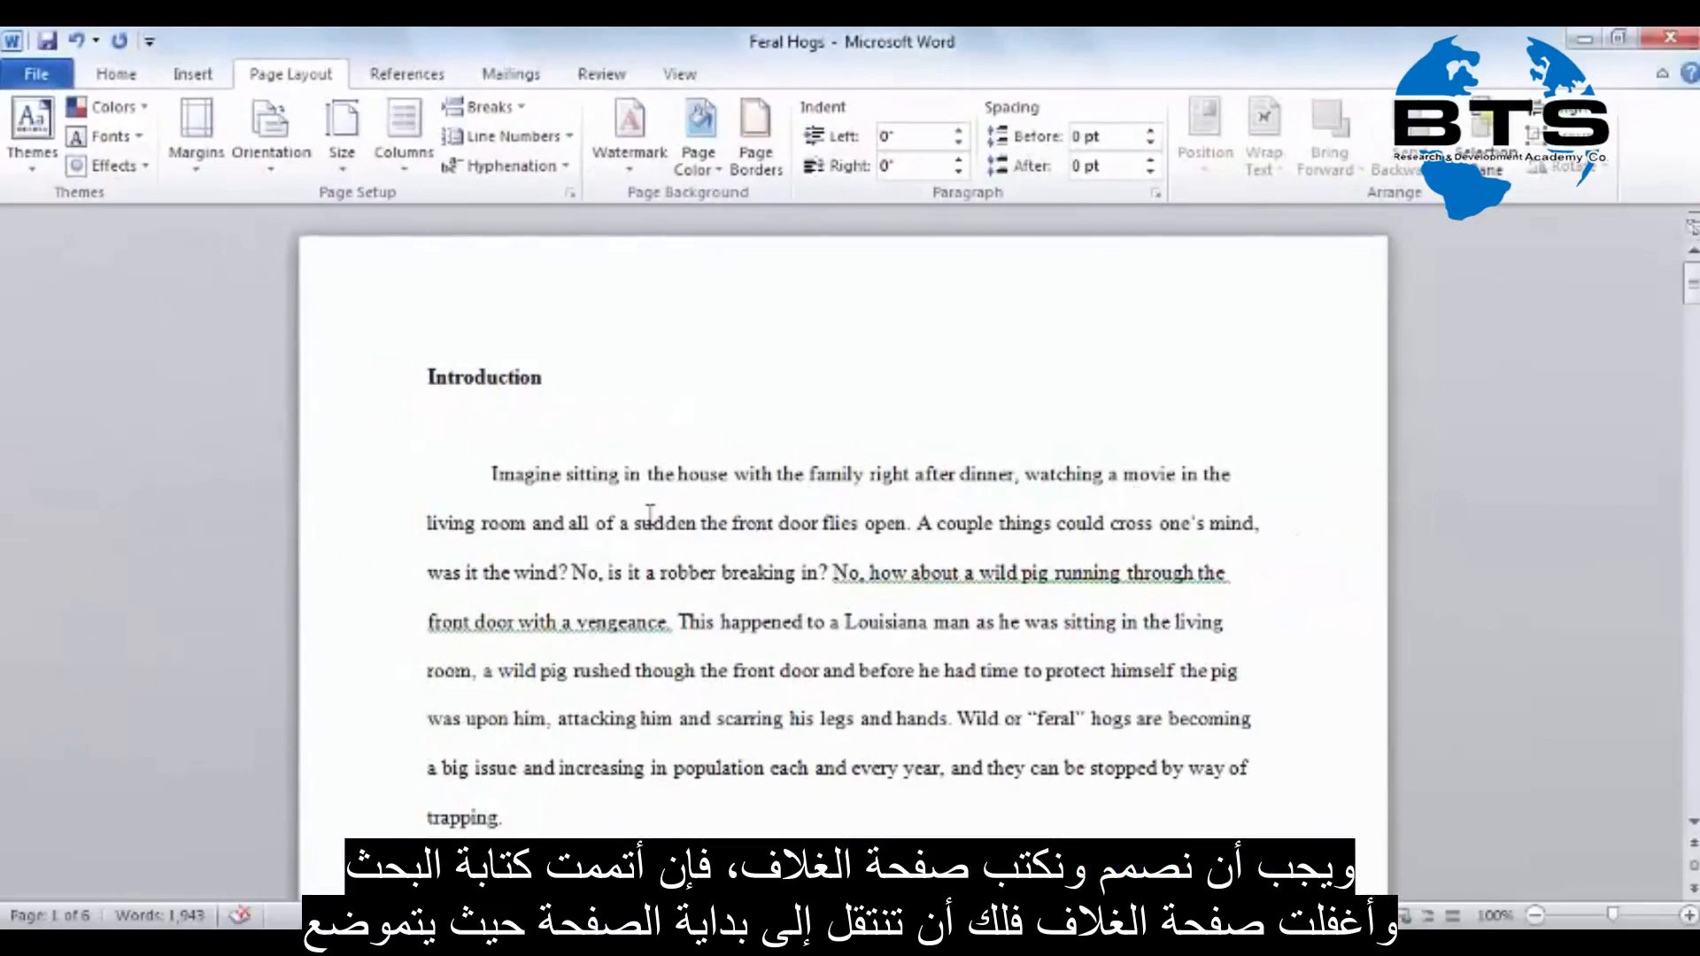
Insert a page break before the Introduction heading to create a blank cover page at the start of the document
key(ctrl+Home)
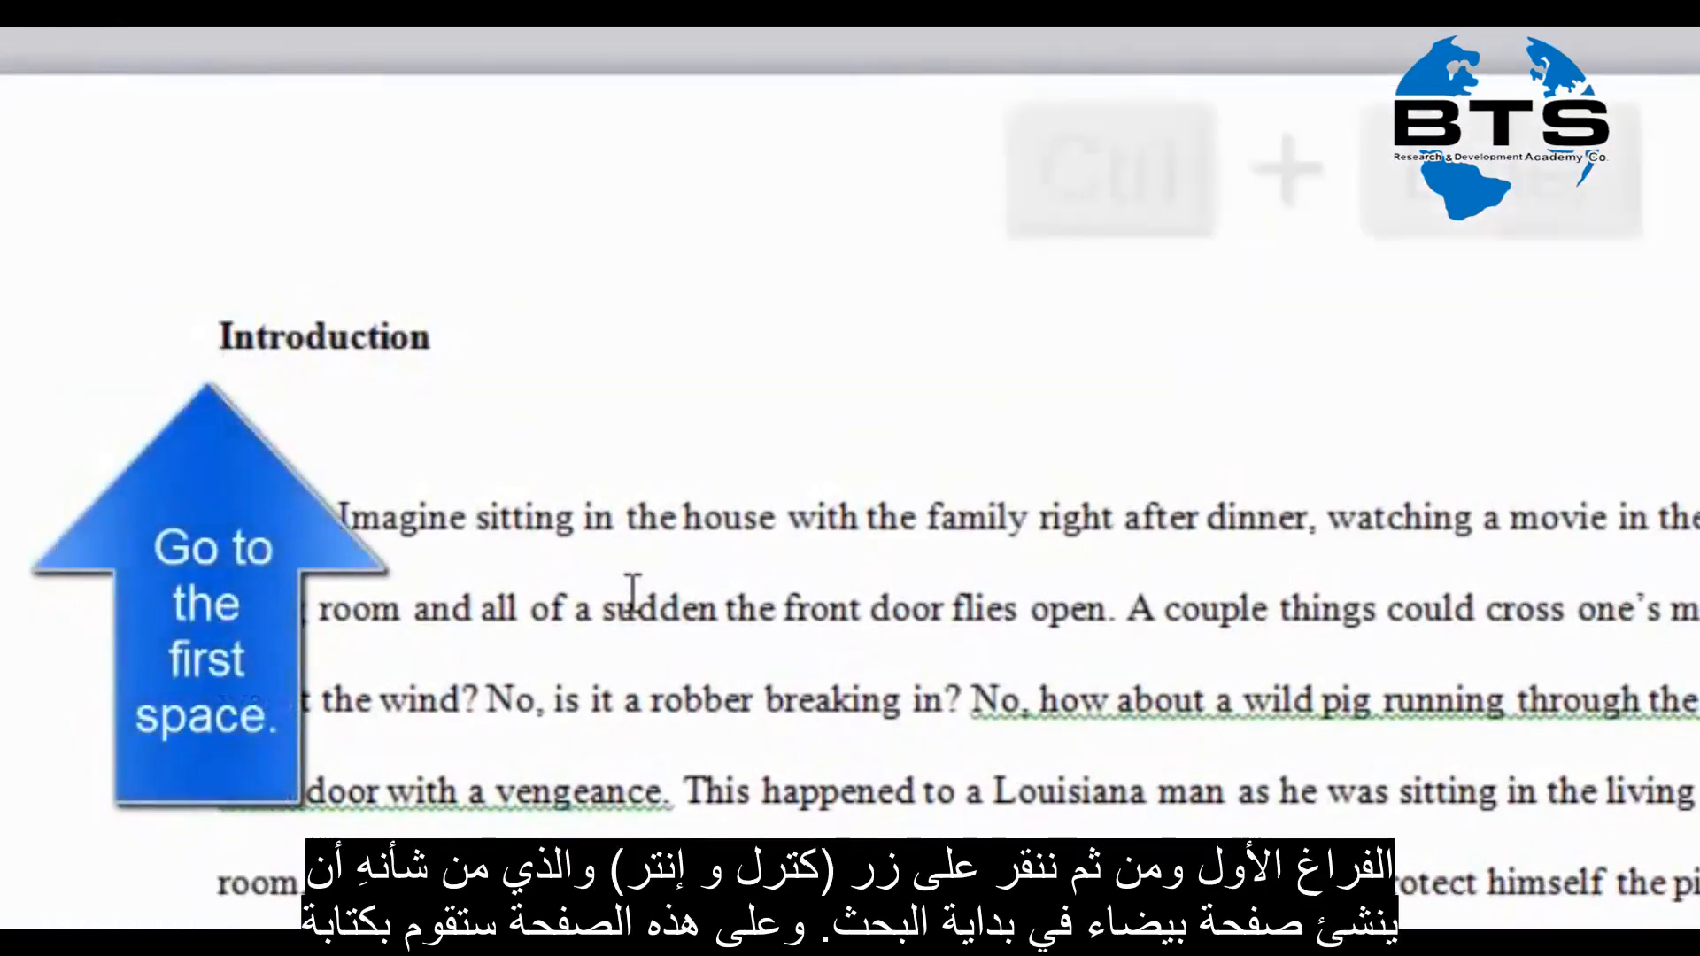
key(ctrl+Return)
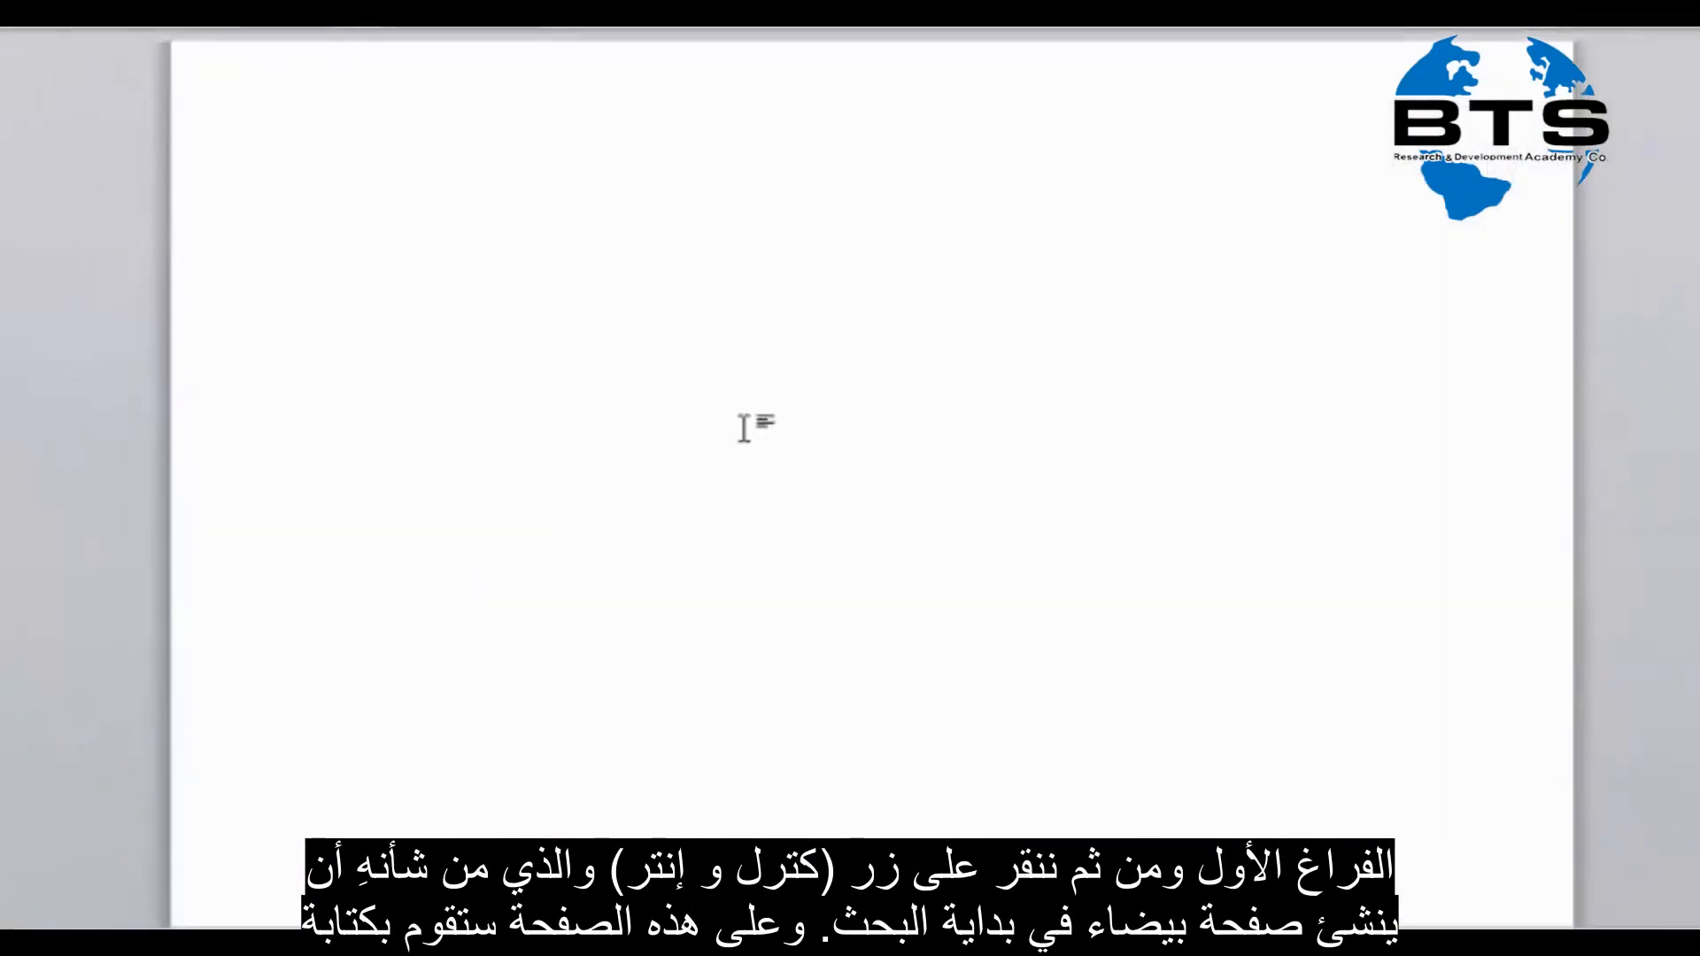
scroll(744, 428, up, 2)
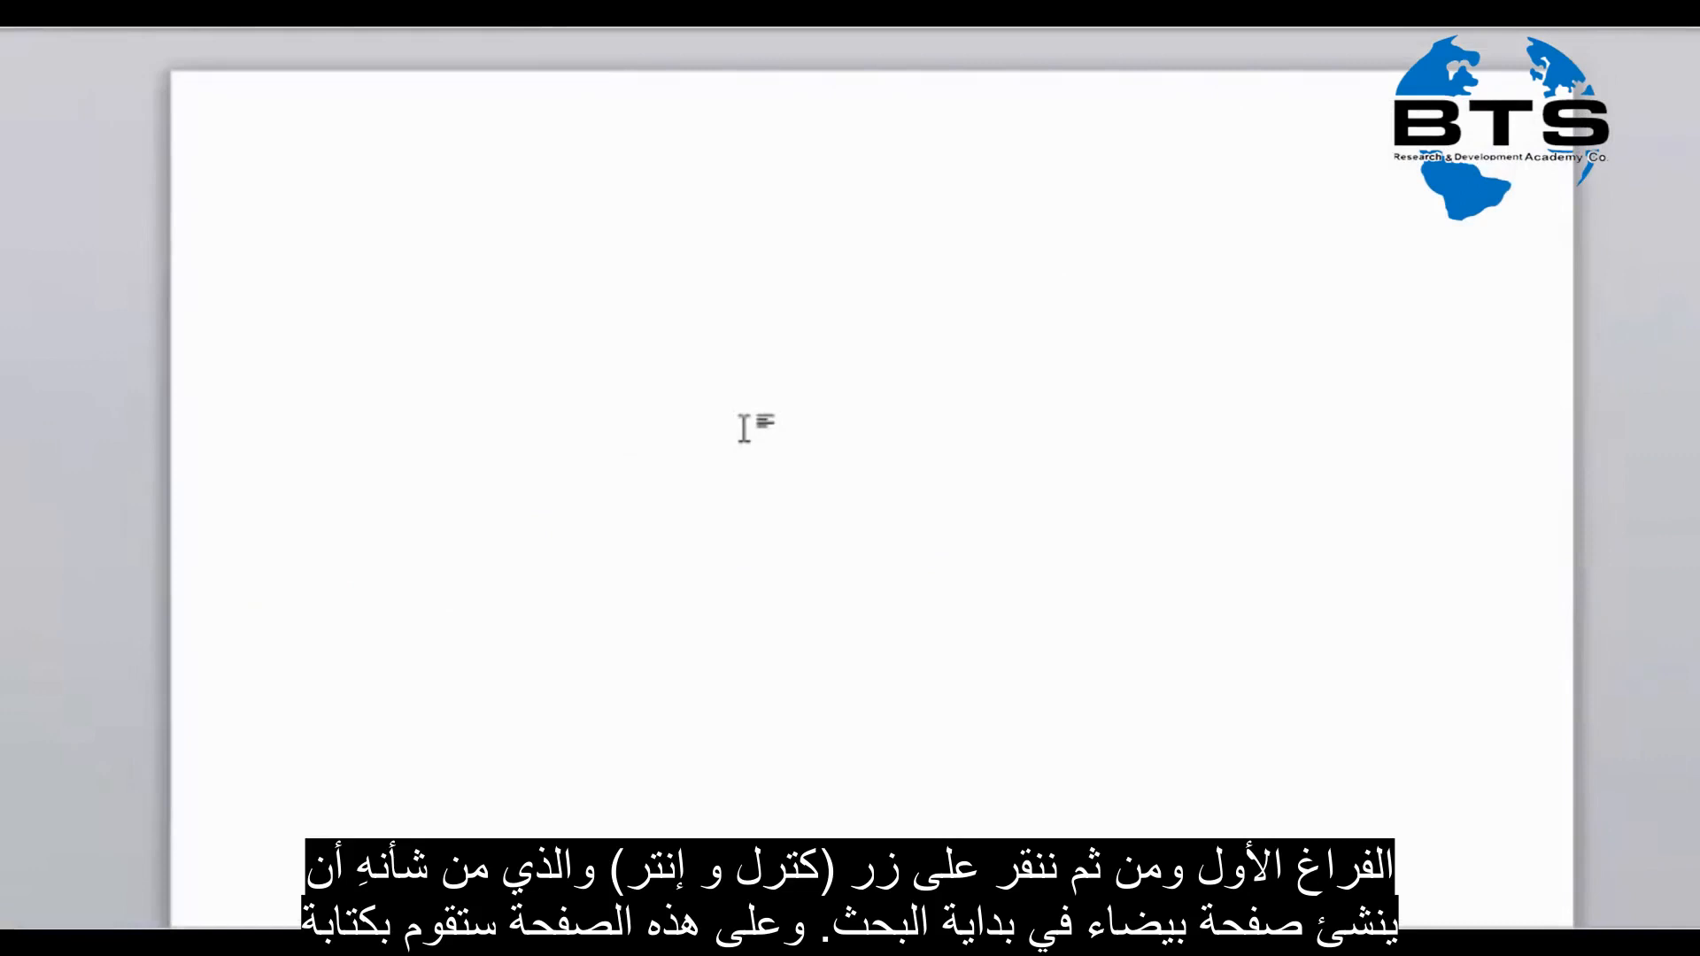
Enter the author's name, the title "Feral Hogs" and the date 10/27/2100 on separate lines of the cover page
text(M. Name)
key(Return)
text(Feral Hogs)
key(Return)
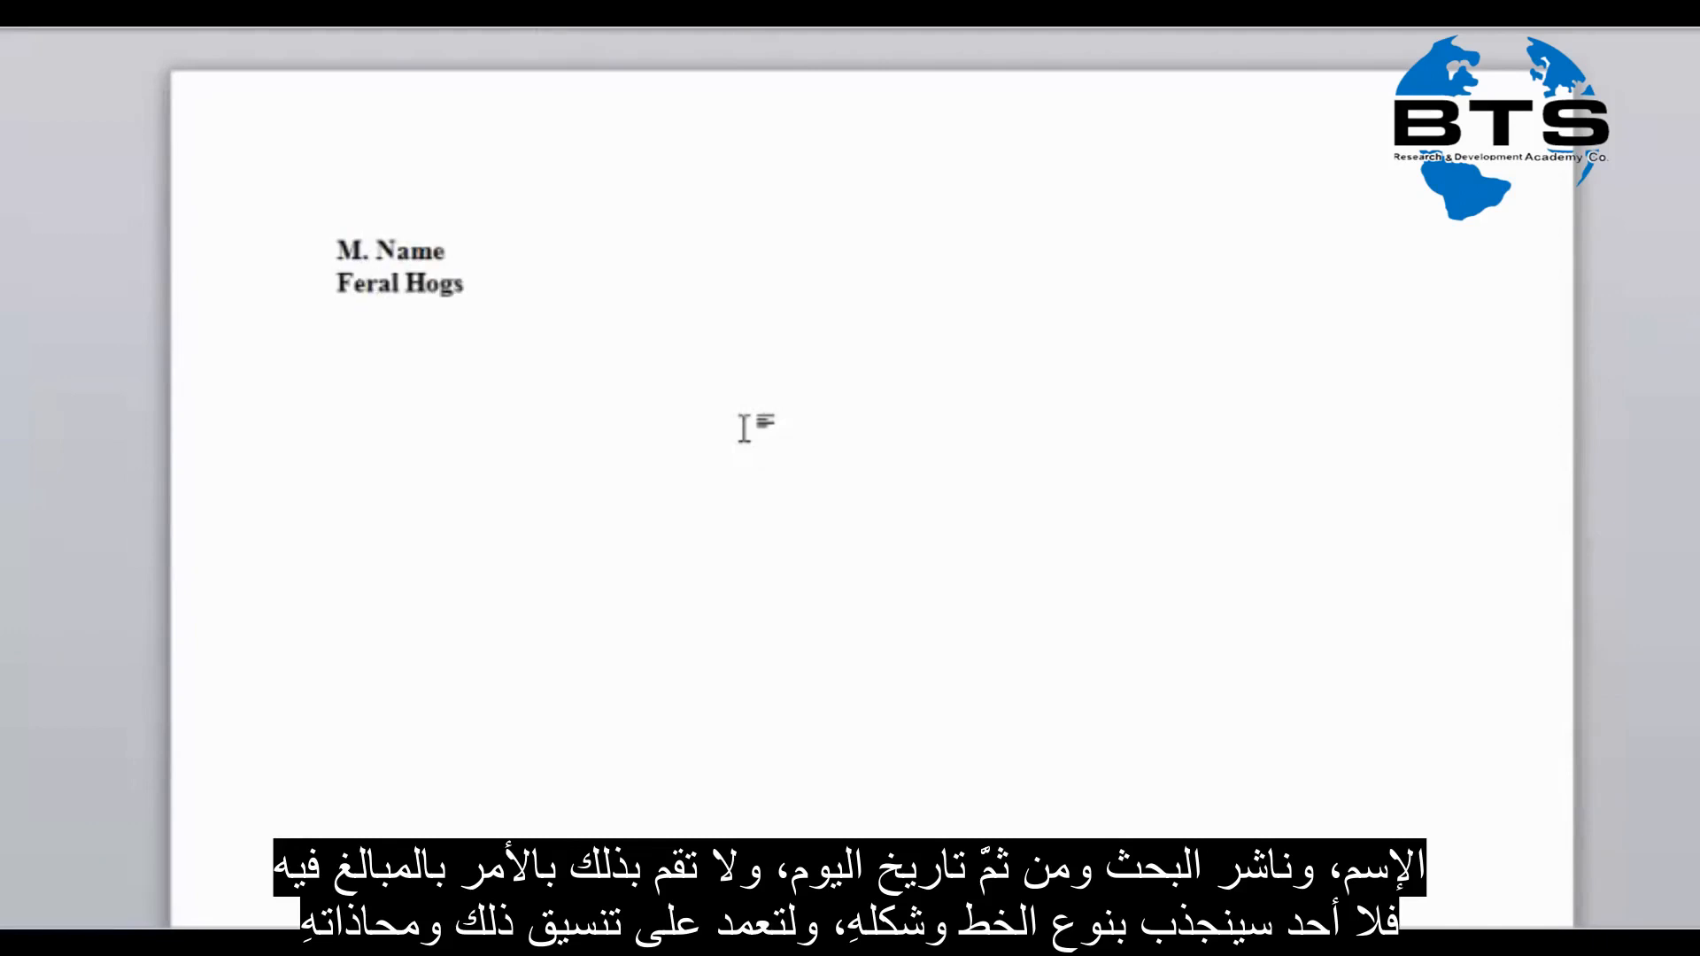
text(10/27/2100)
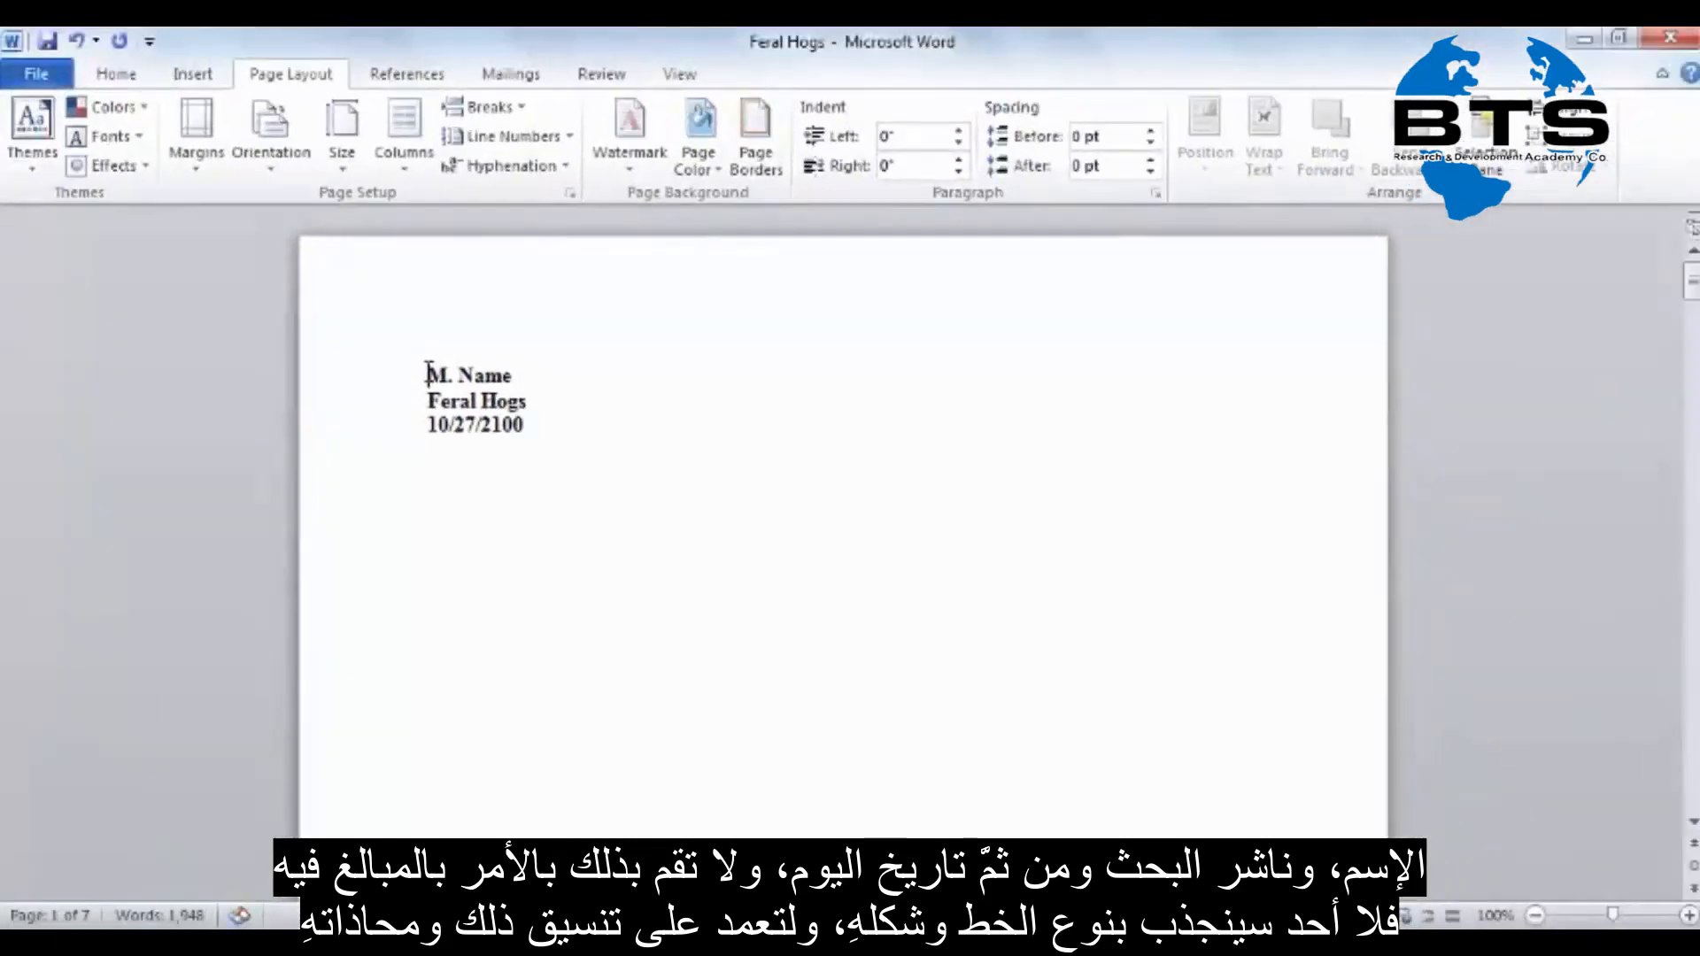
Insert blank lines above the author's name to move the cover text down to the vertical middle of the page
click(426, 374)
key(Return)
key(Return)
key(Return)
key(Return)
key(Return)
key(Return)
key(Return)
key(Return)
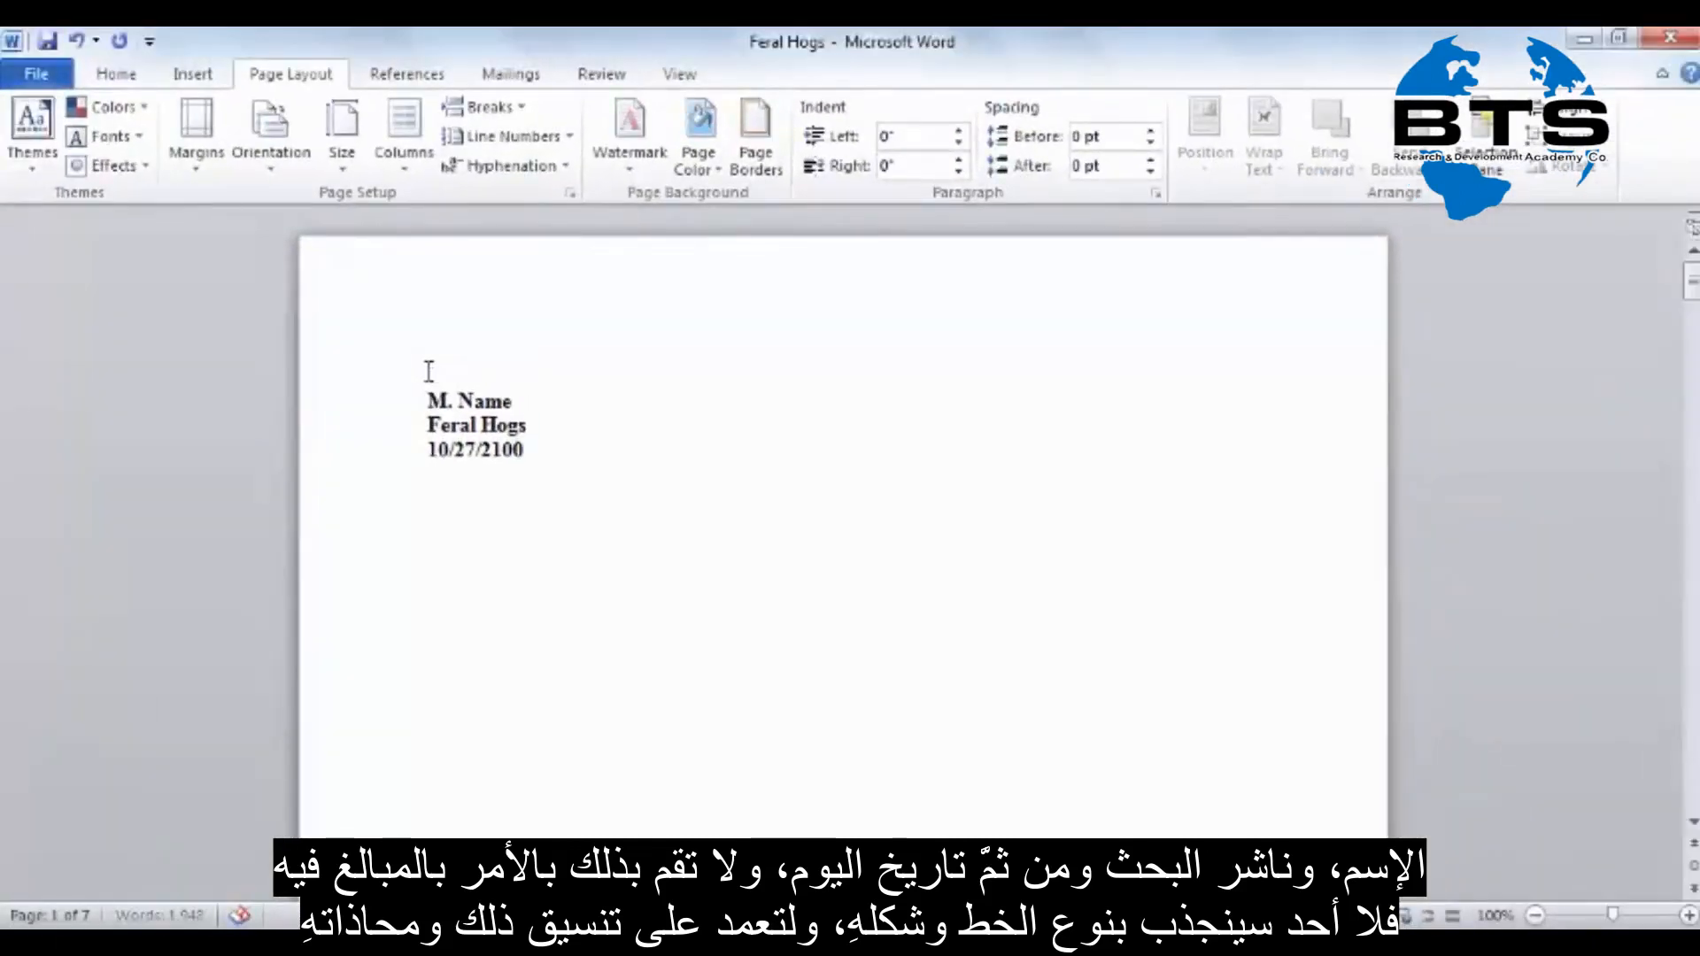
key(Return)
key(Return)
key(Return)
key(Return)
key(Return)
key(Return)
key(Return)
key(Return)
key(Return)
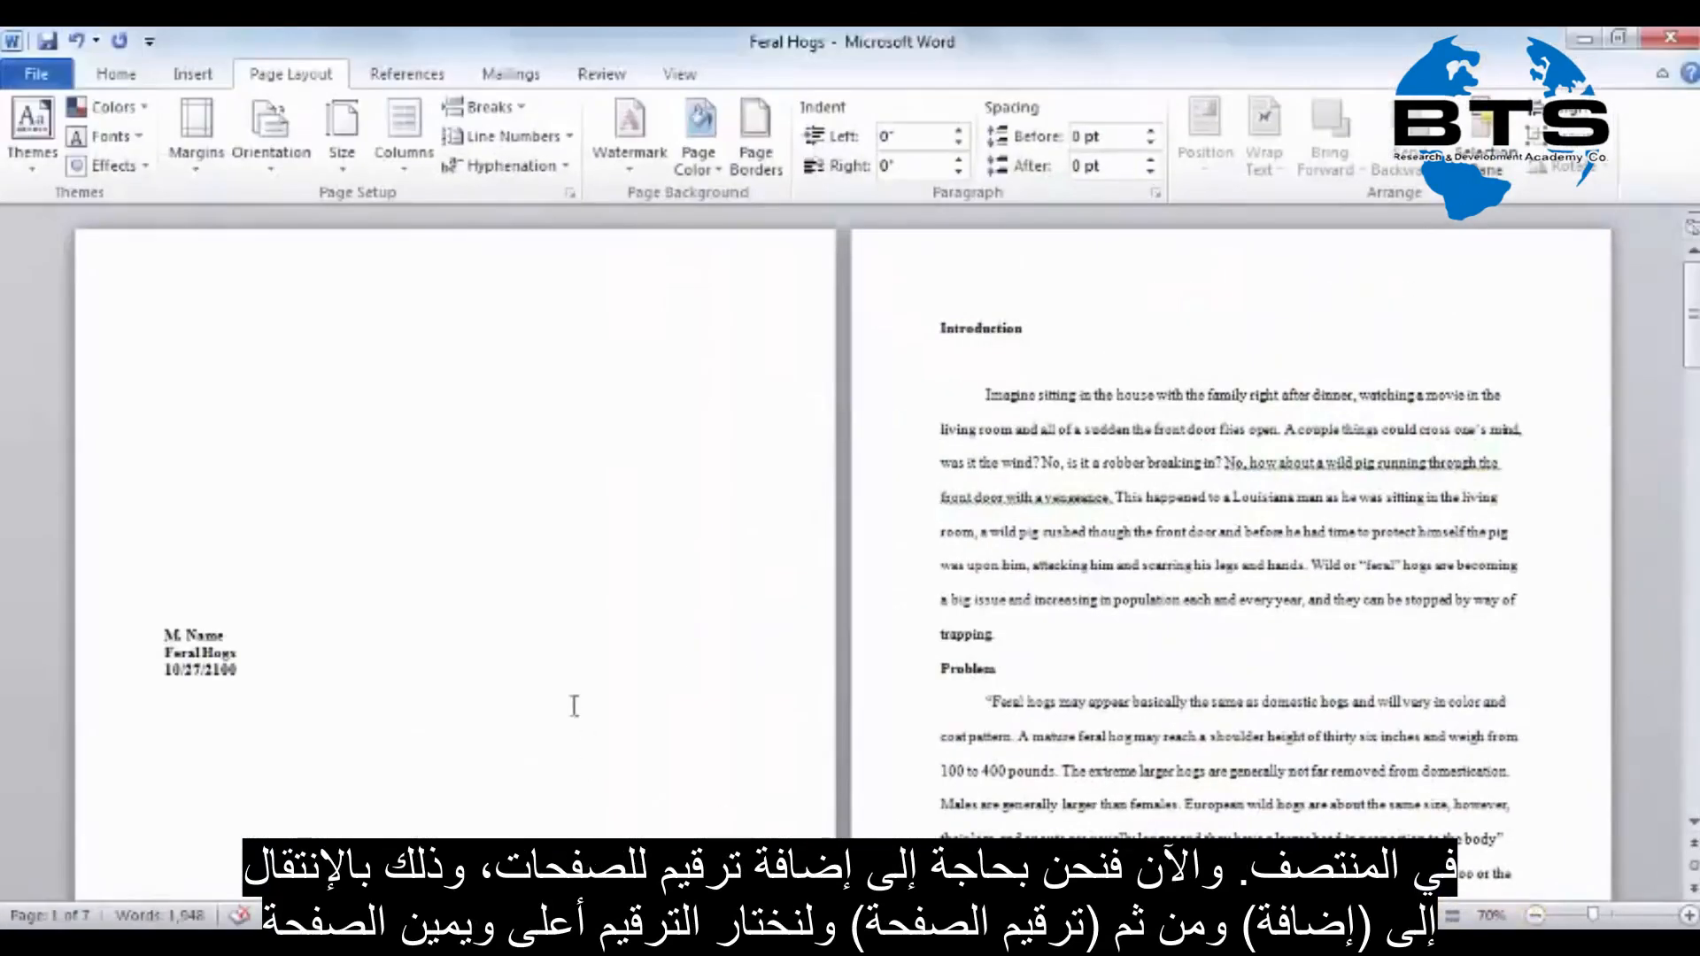
Center the three cover page lines horizontally and check their placement on the page
scroll(575, 697, up, 7)
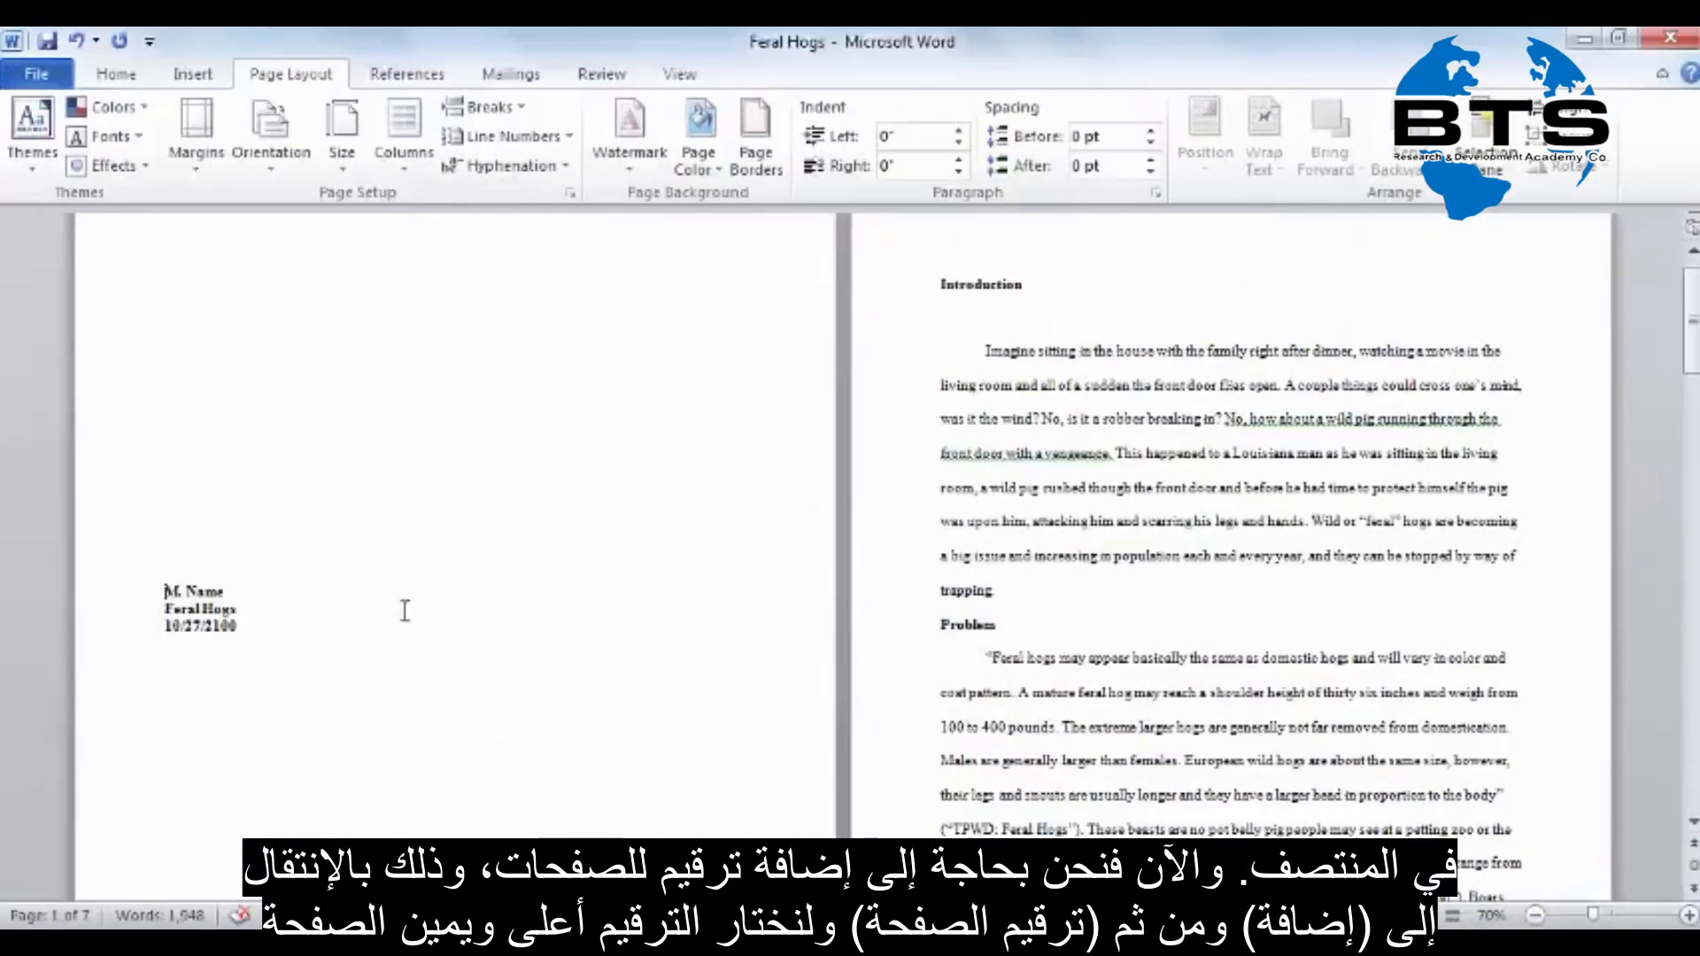
click(239, 627)
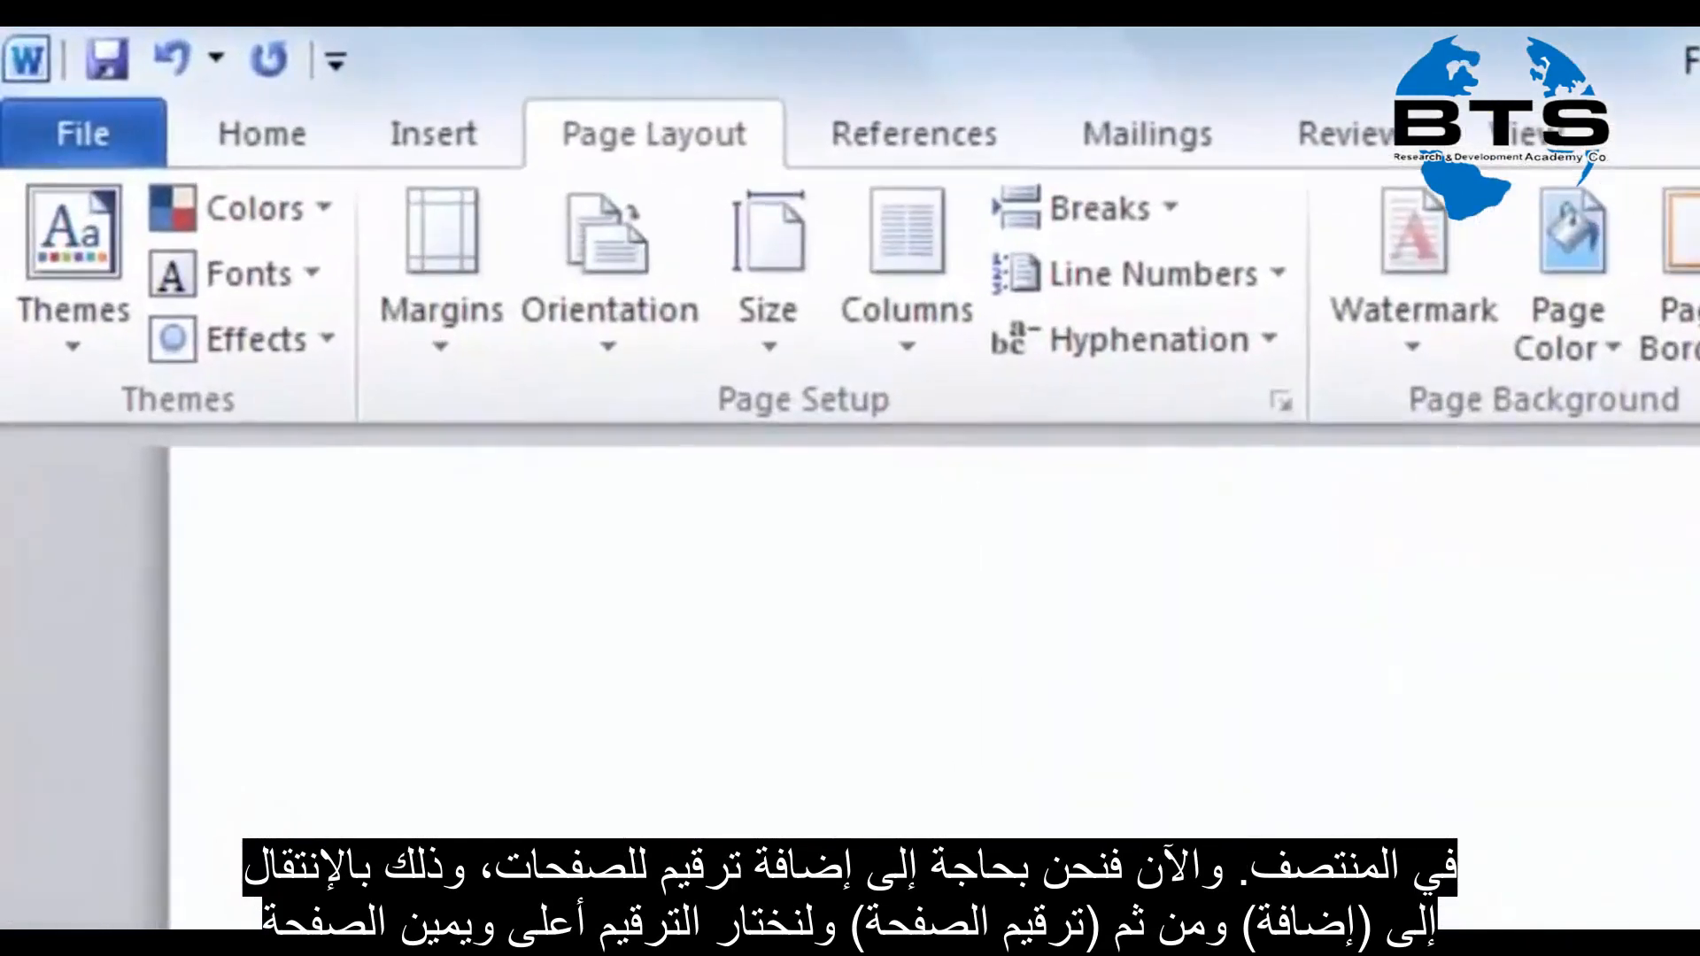
click(299, 135)
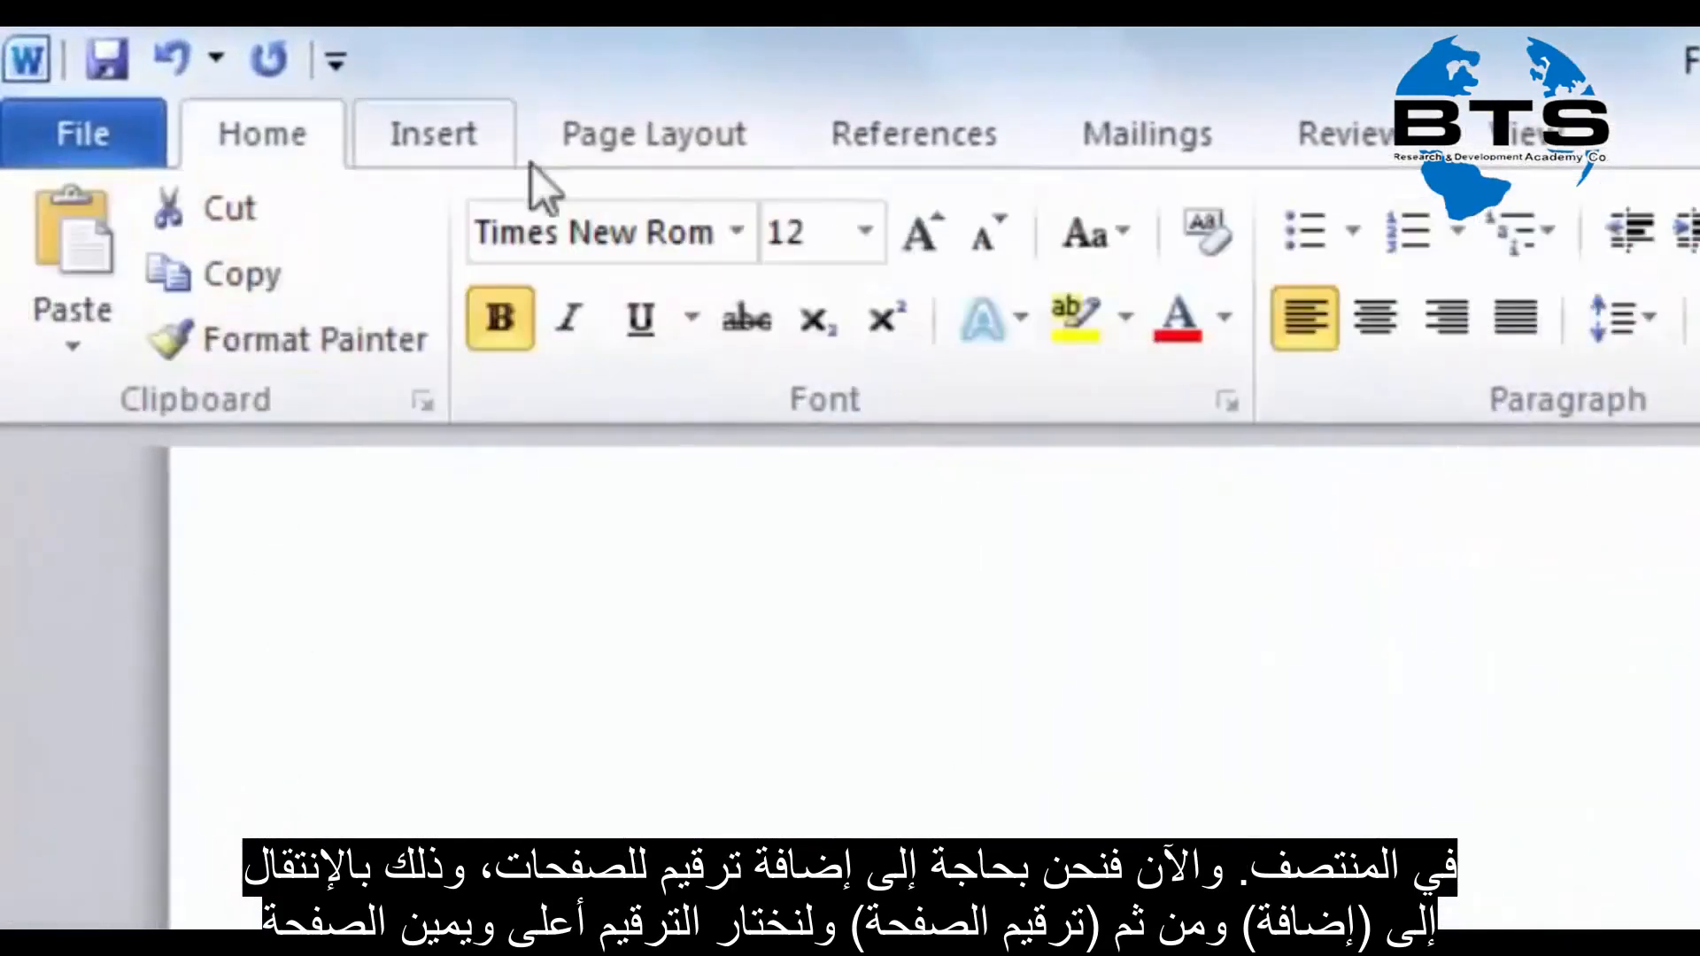
click(1373, 327)
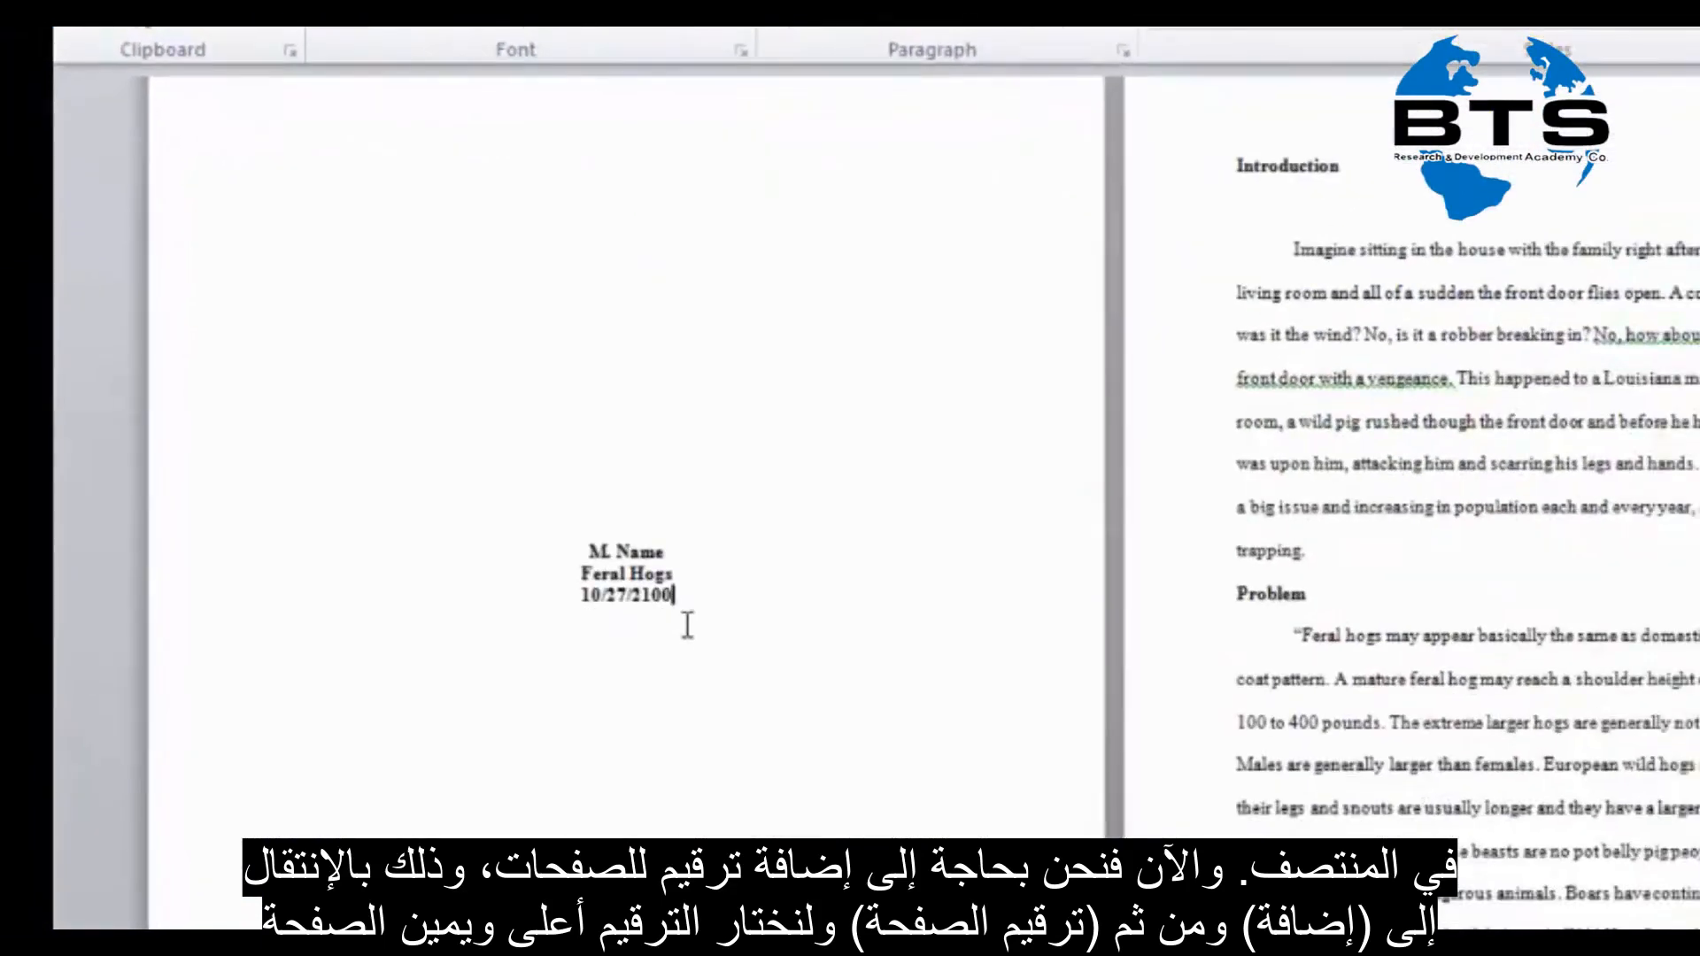
scroll(697, 624, down, 5)
scroll(708, 615, up, 5)
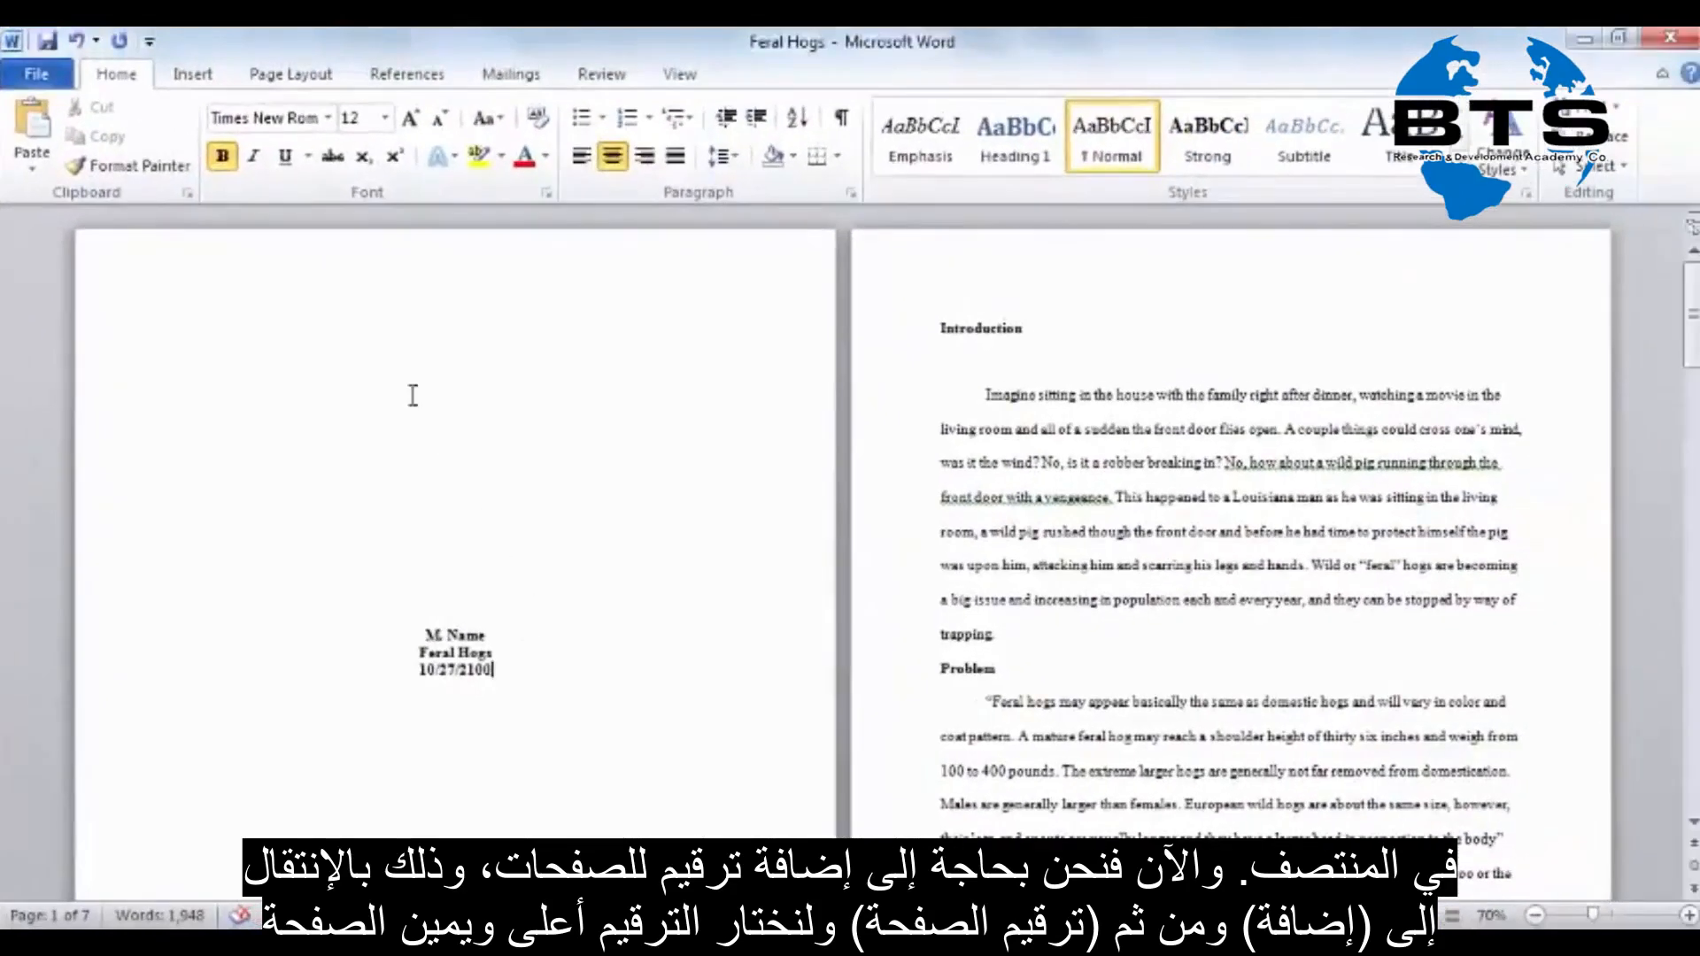
Add Plain Number 3 page numbers at the top of the page and enable Different First Page for the cover
click(195, 76)
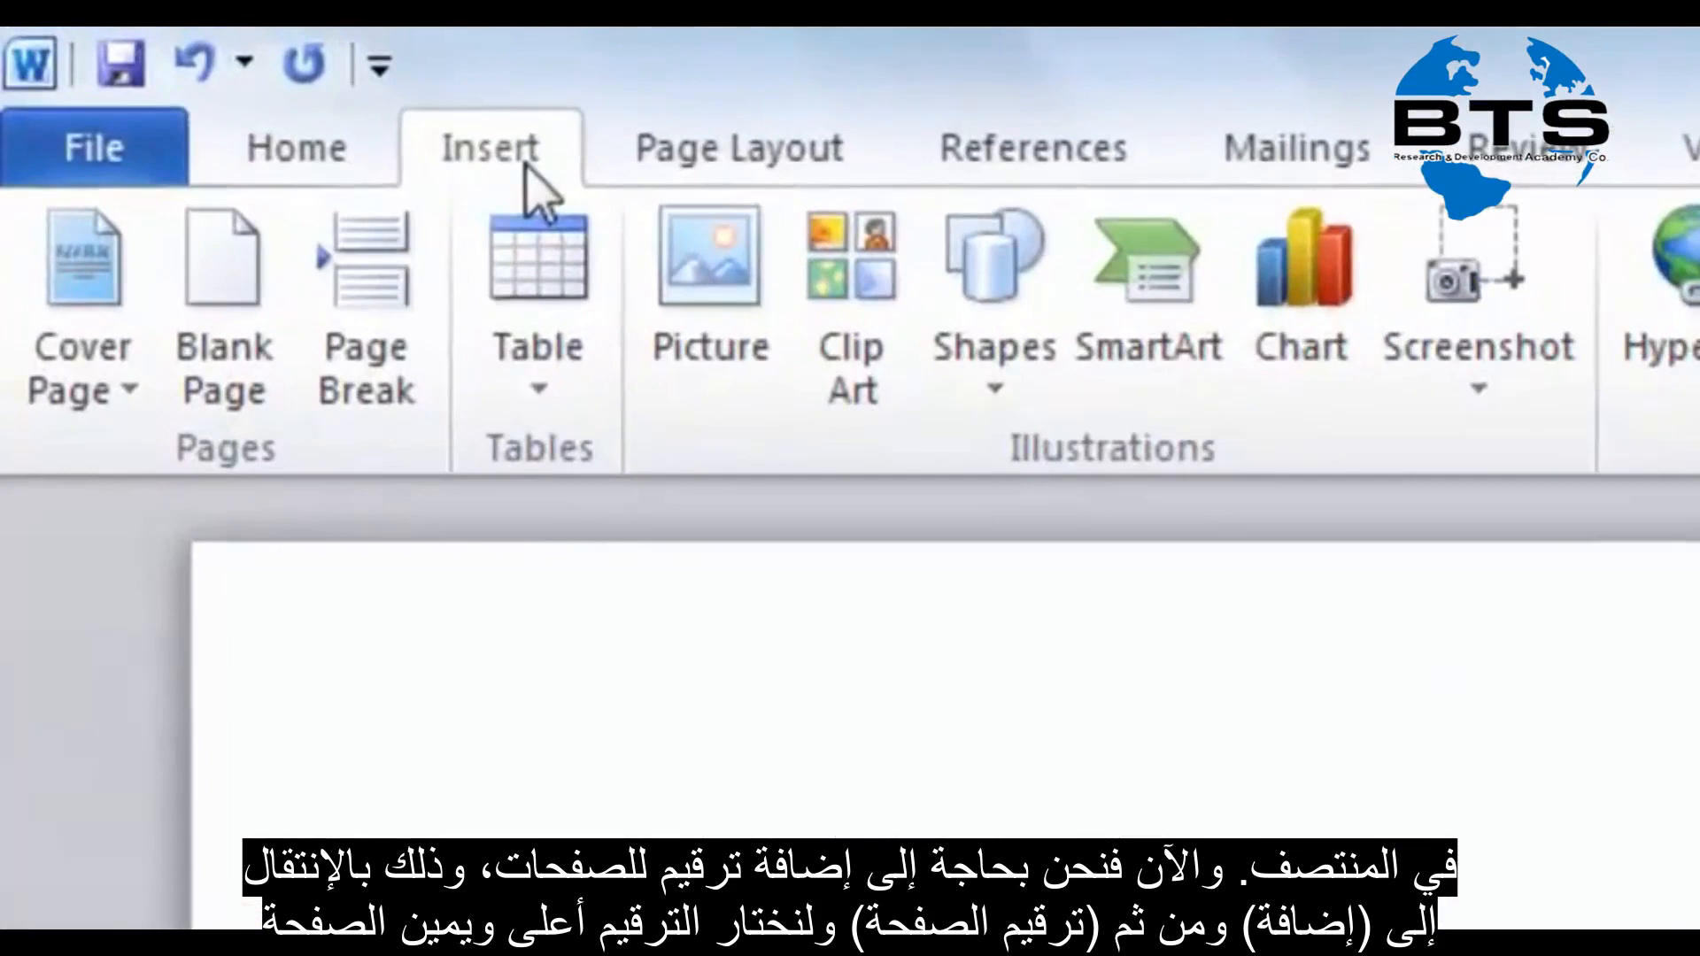
click(815, 389)
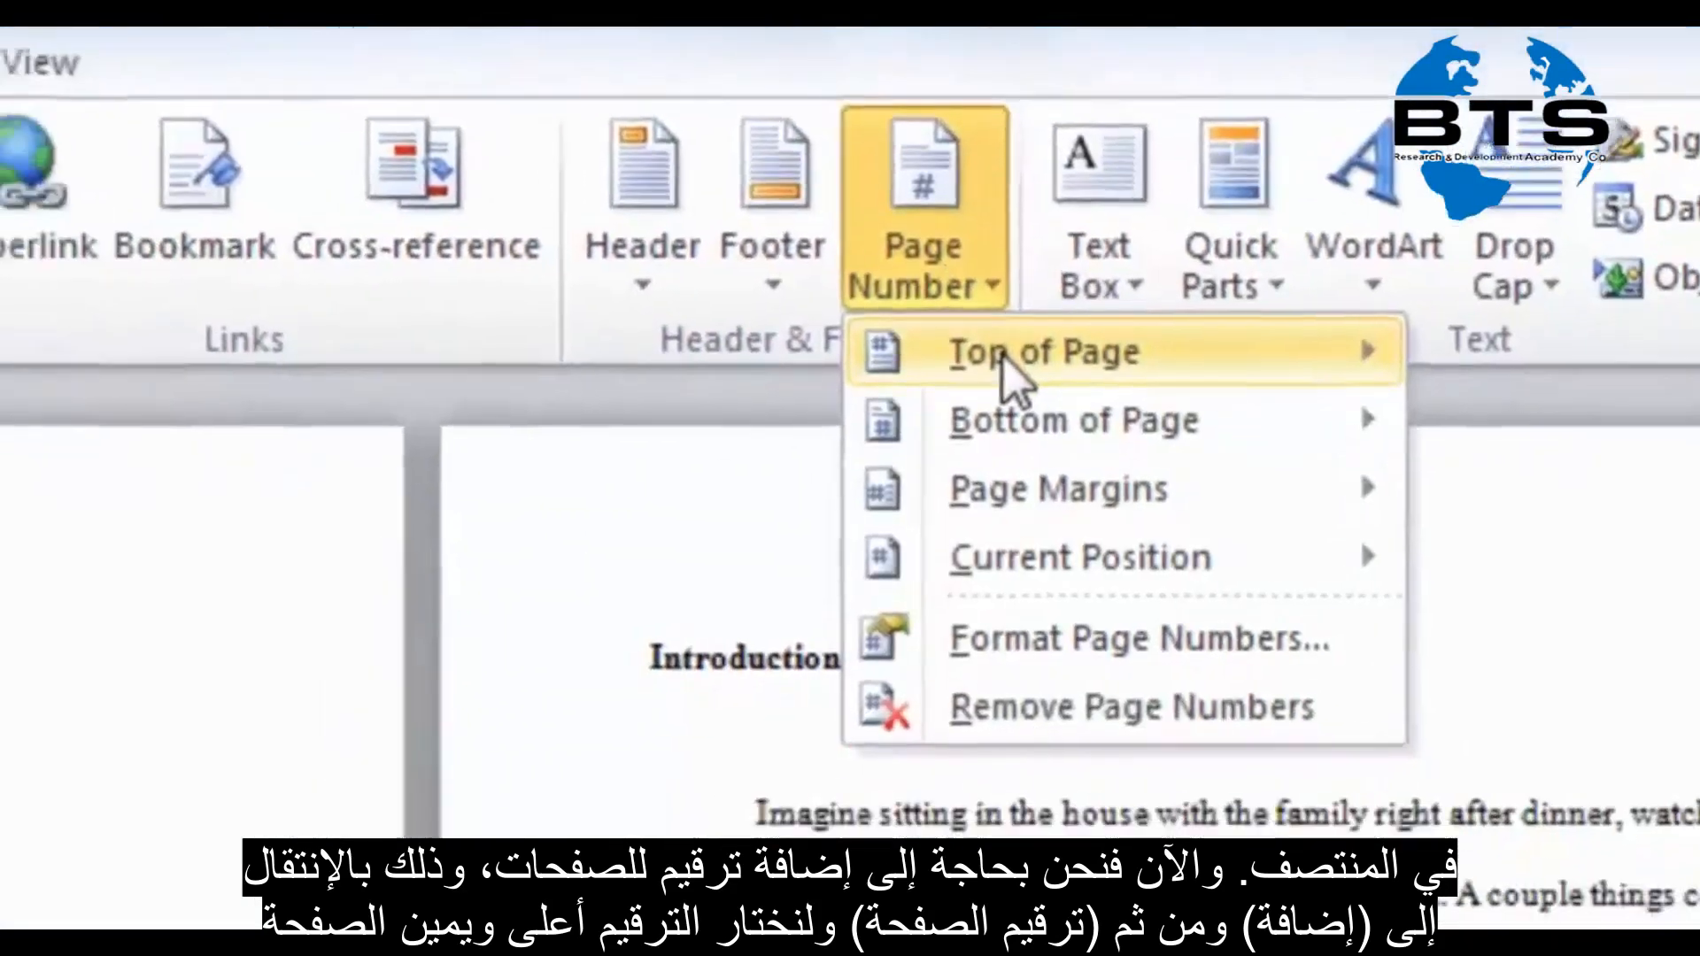
mouse_move(876, 463)
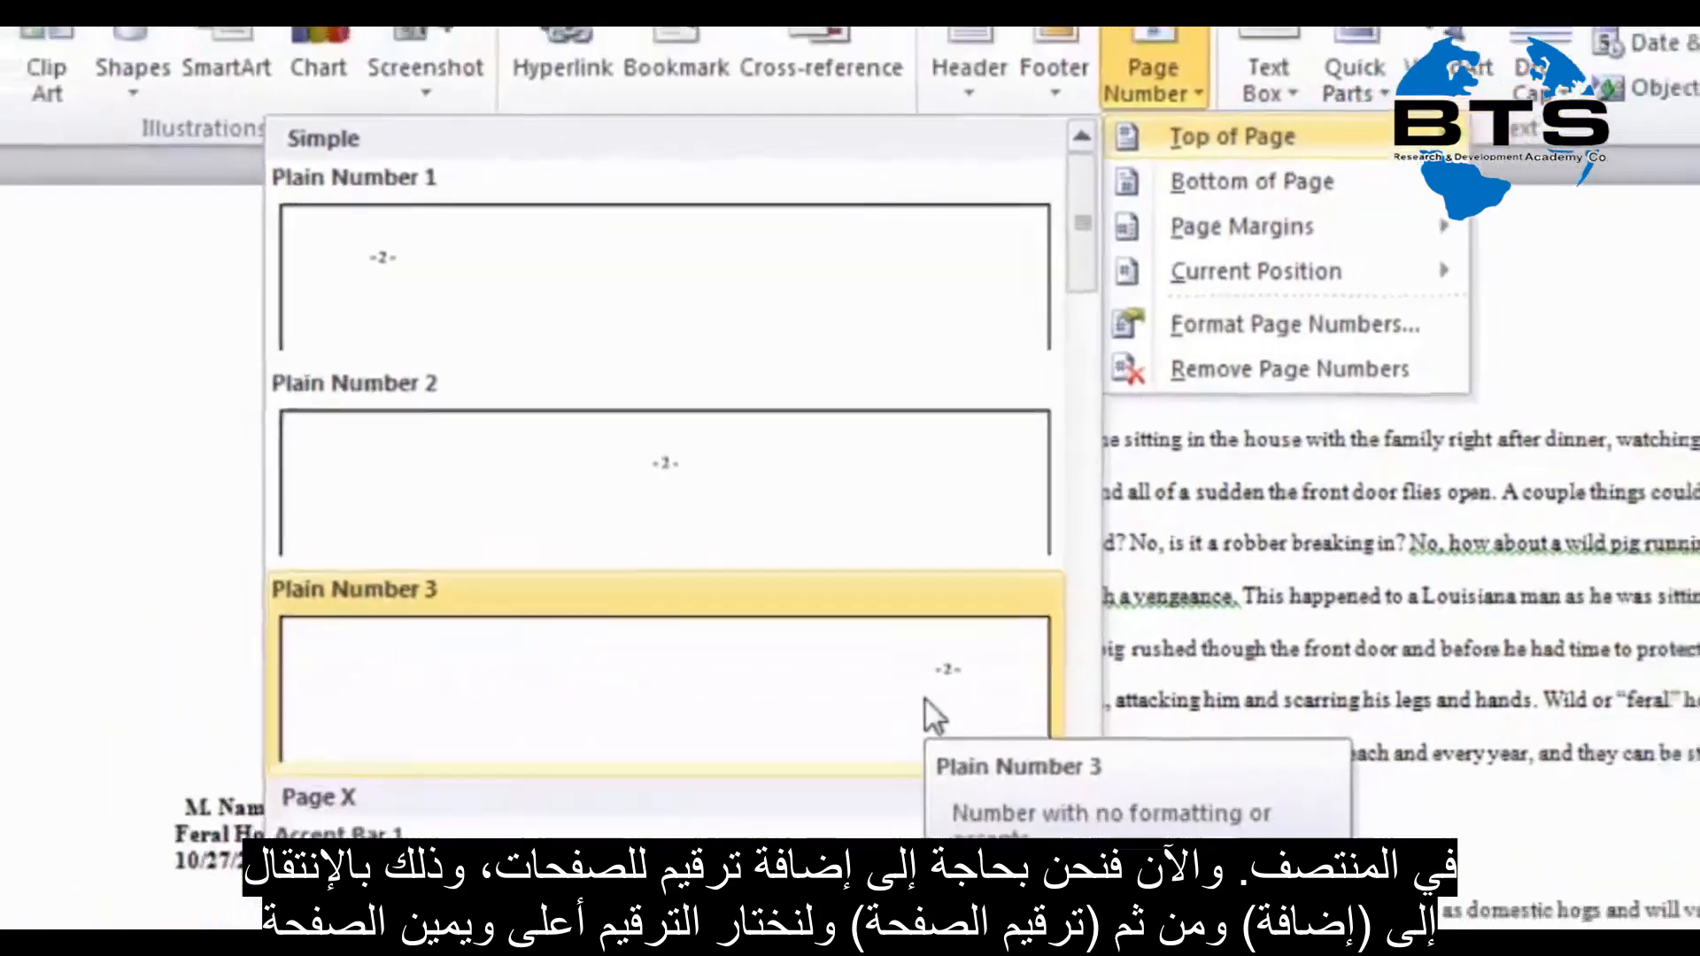
click(937, 788)
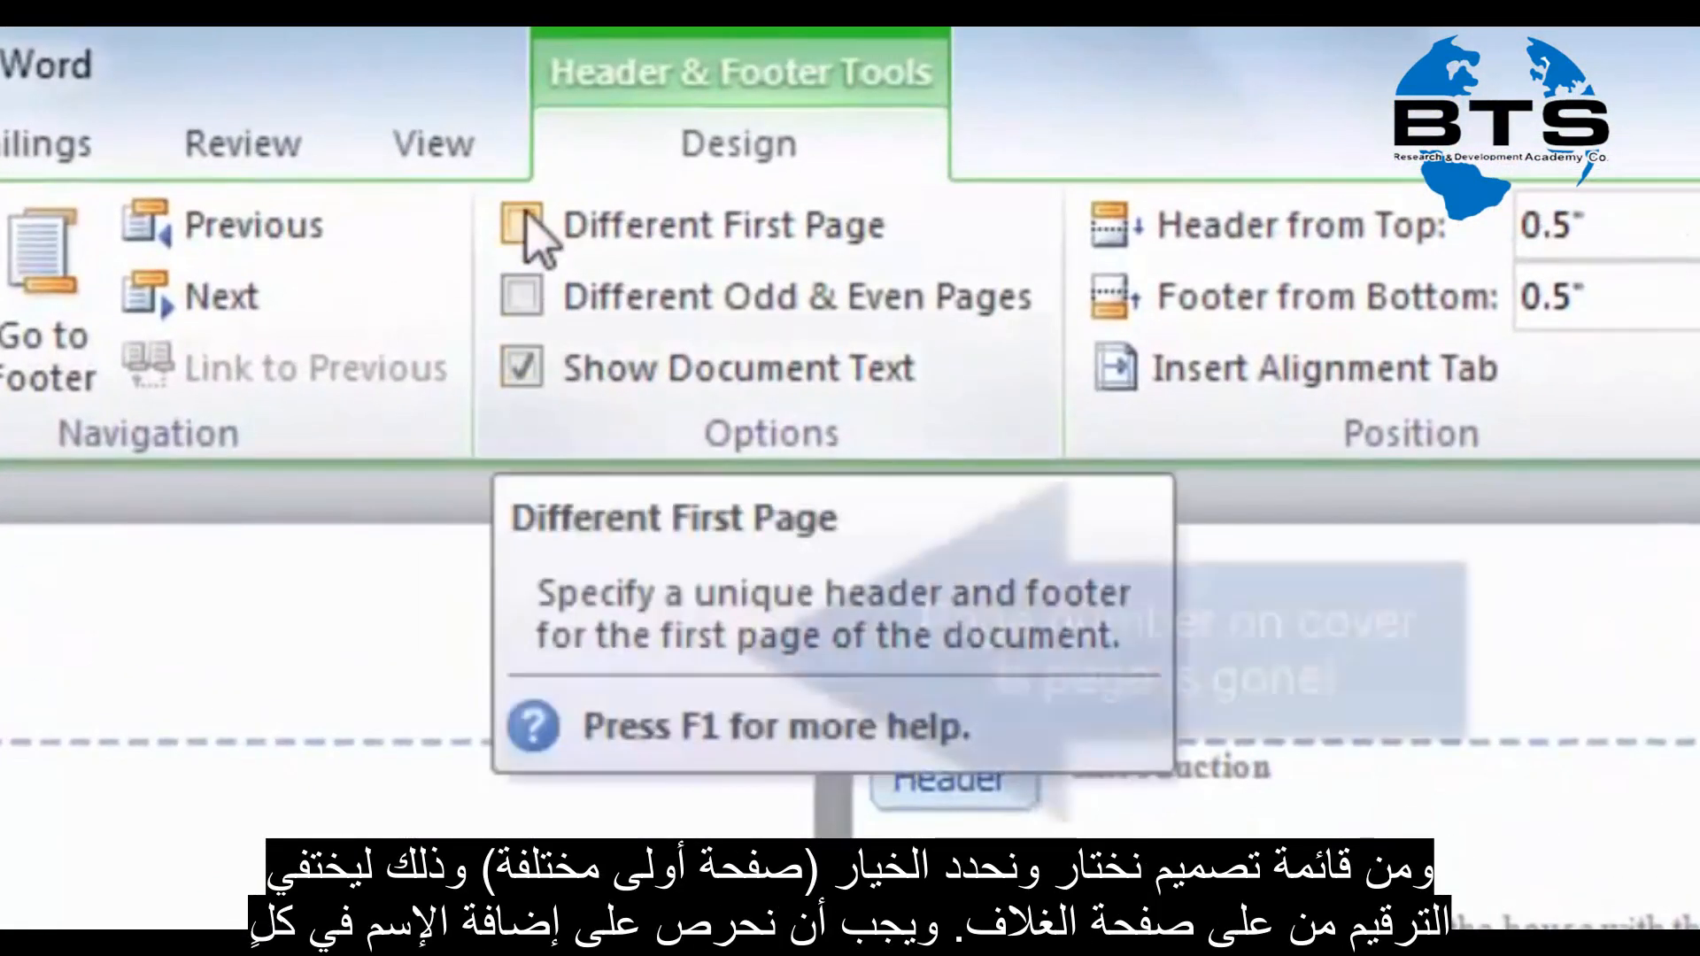
click(524, 226)
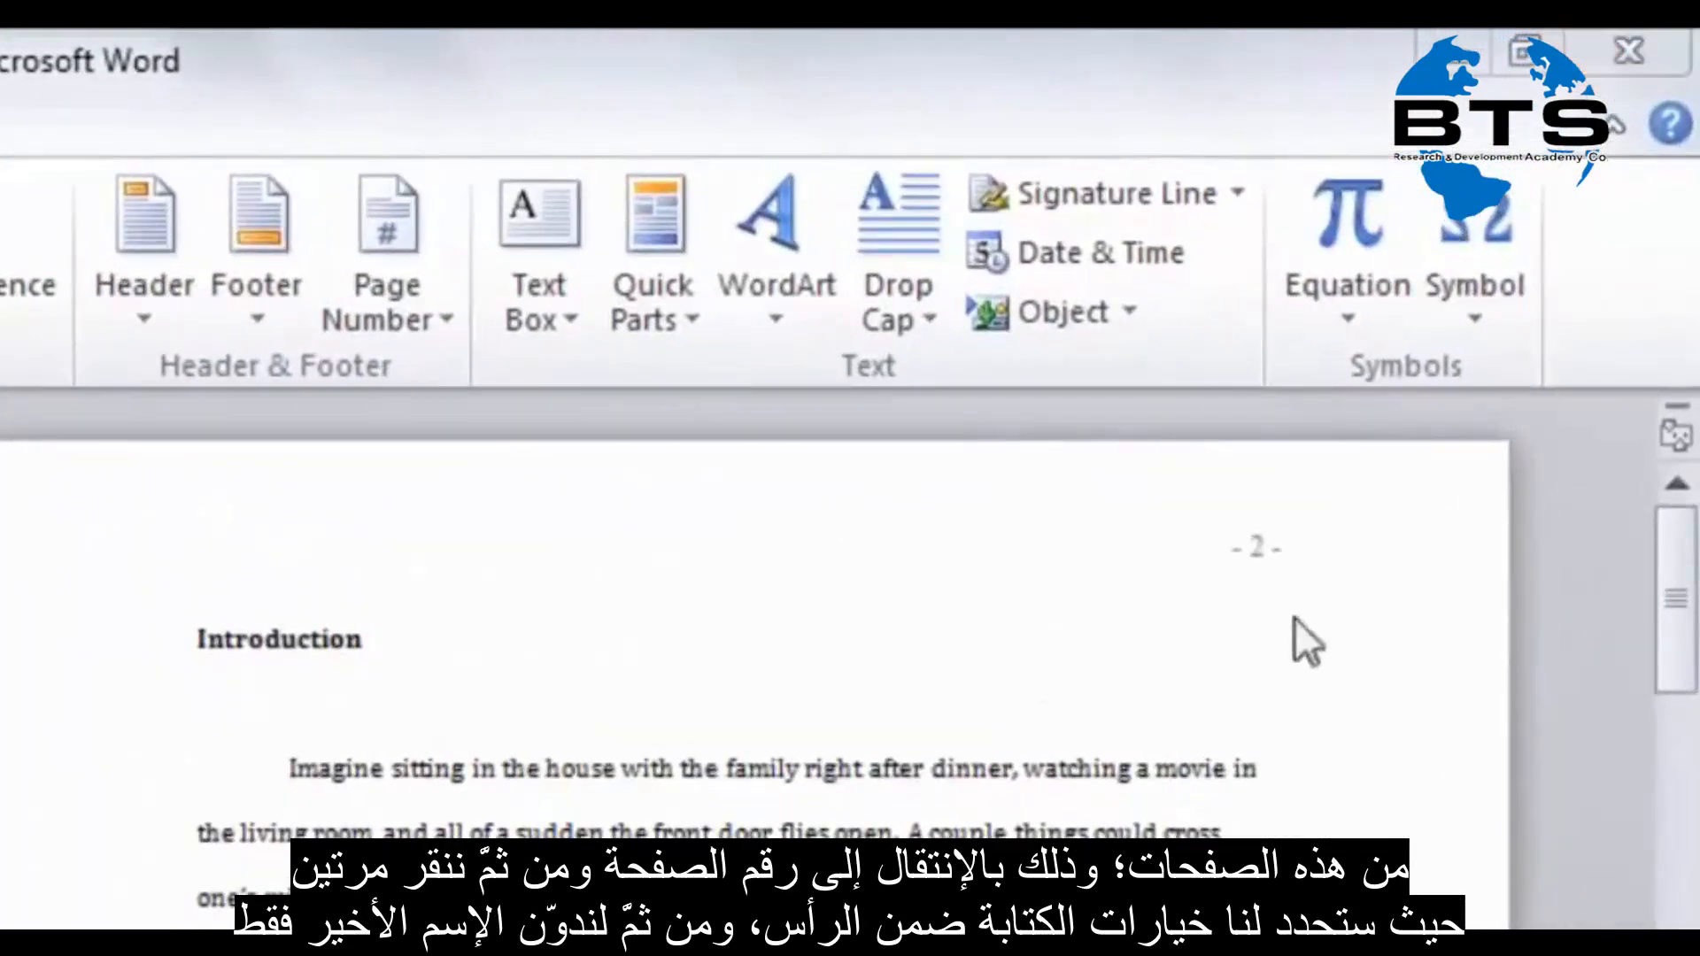
Open the header on page 2 for editing and enter the author's last name before the page number
double_click(1206, 541)
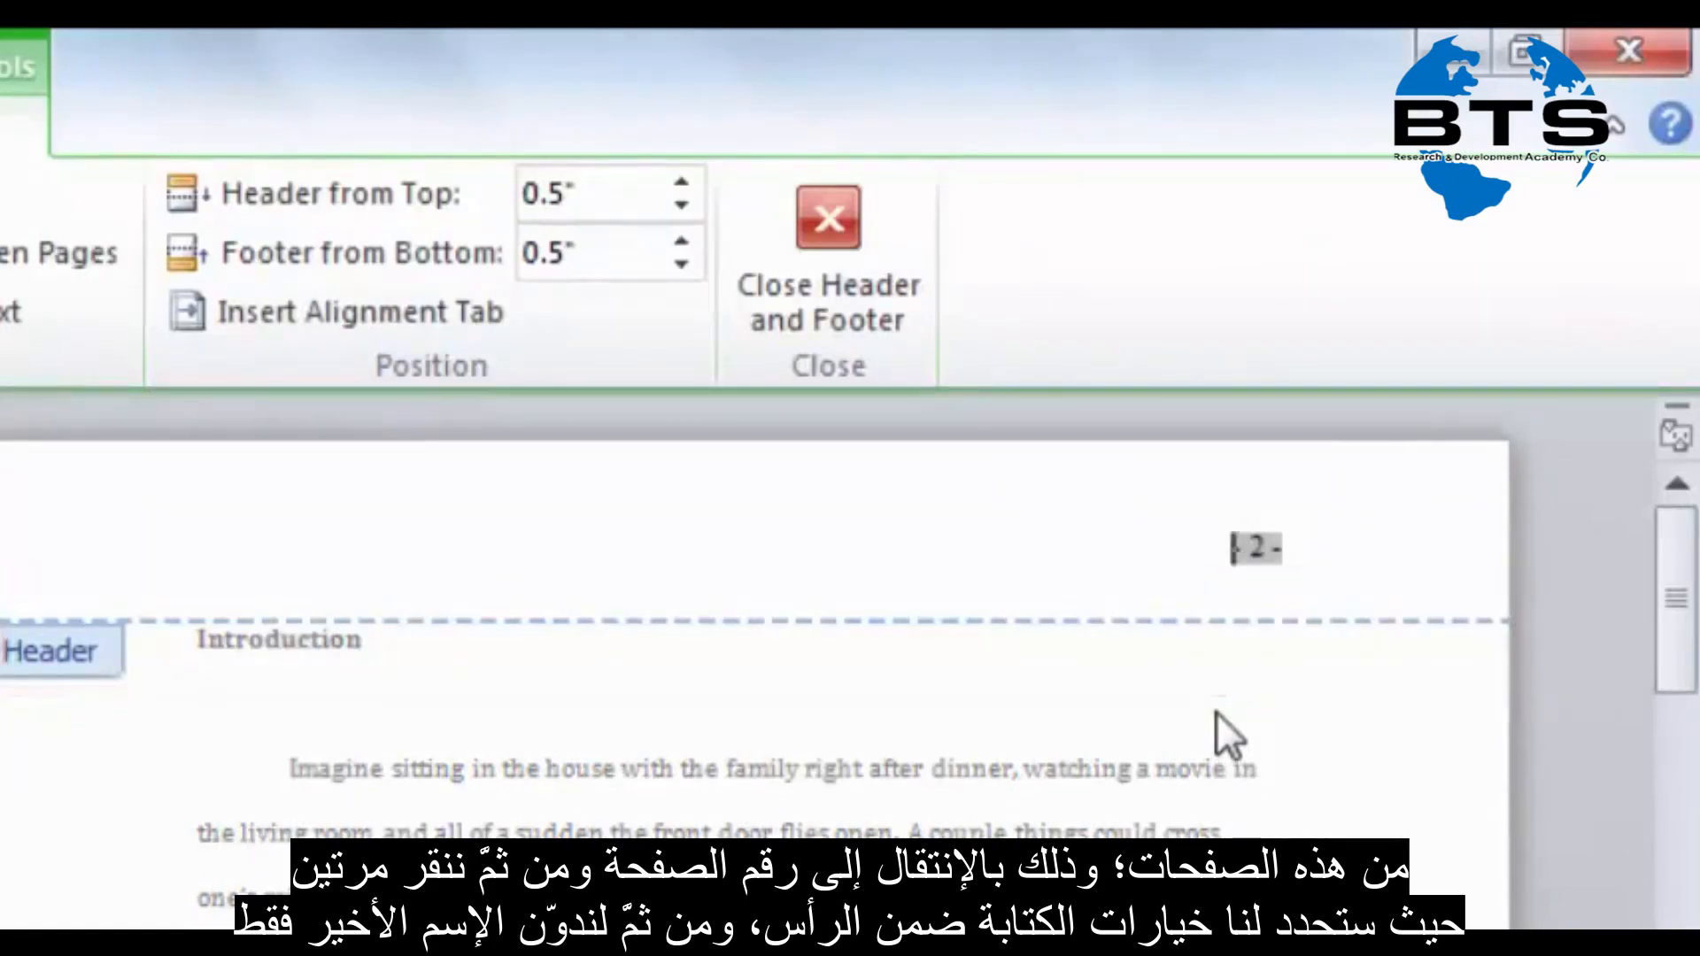
text(Jones)
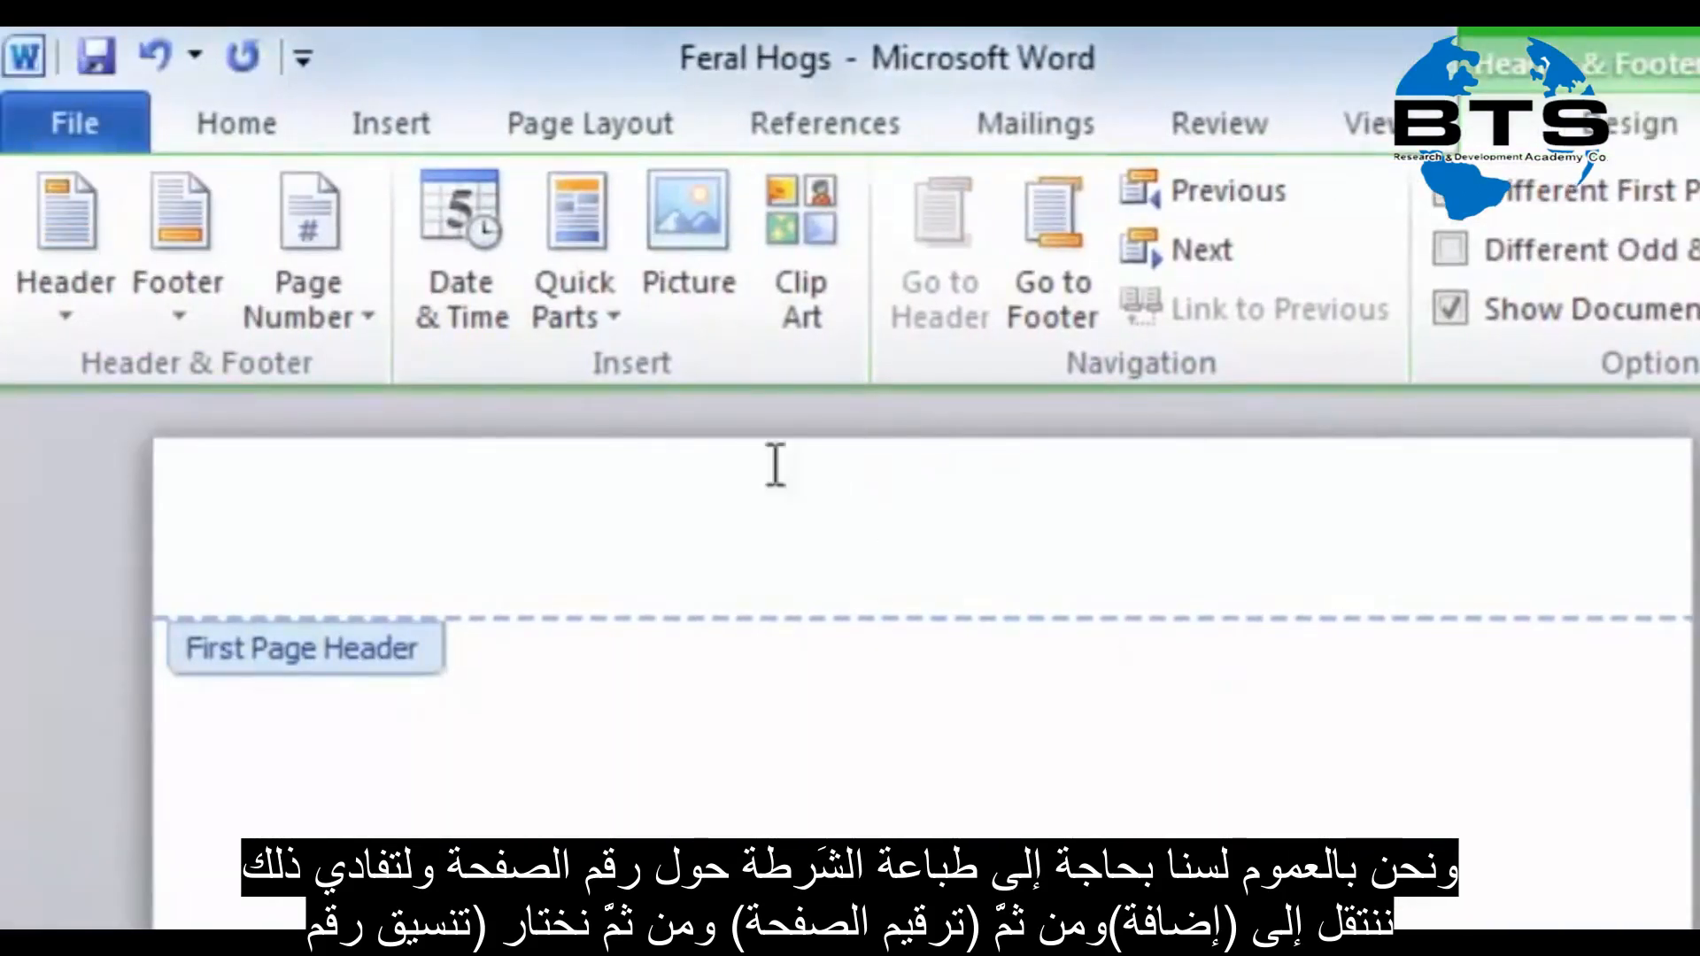
Change the page number format from dashed numbers to plain 1, 2, 3 numbering
click(363, 126)
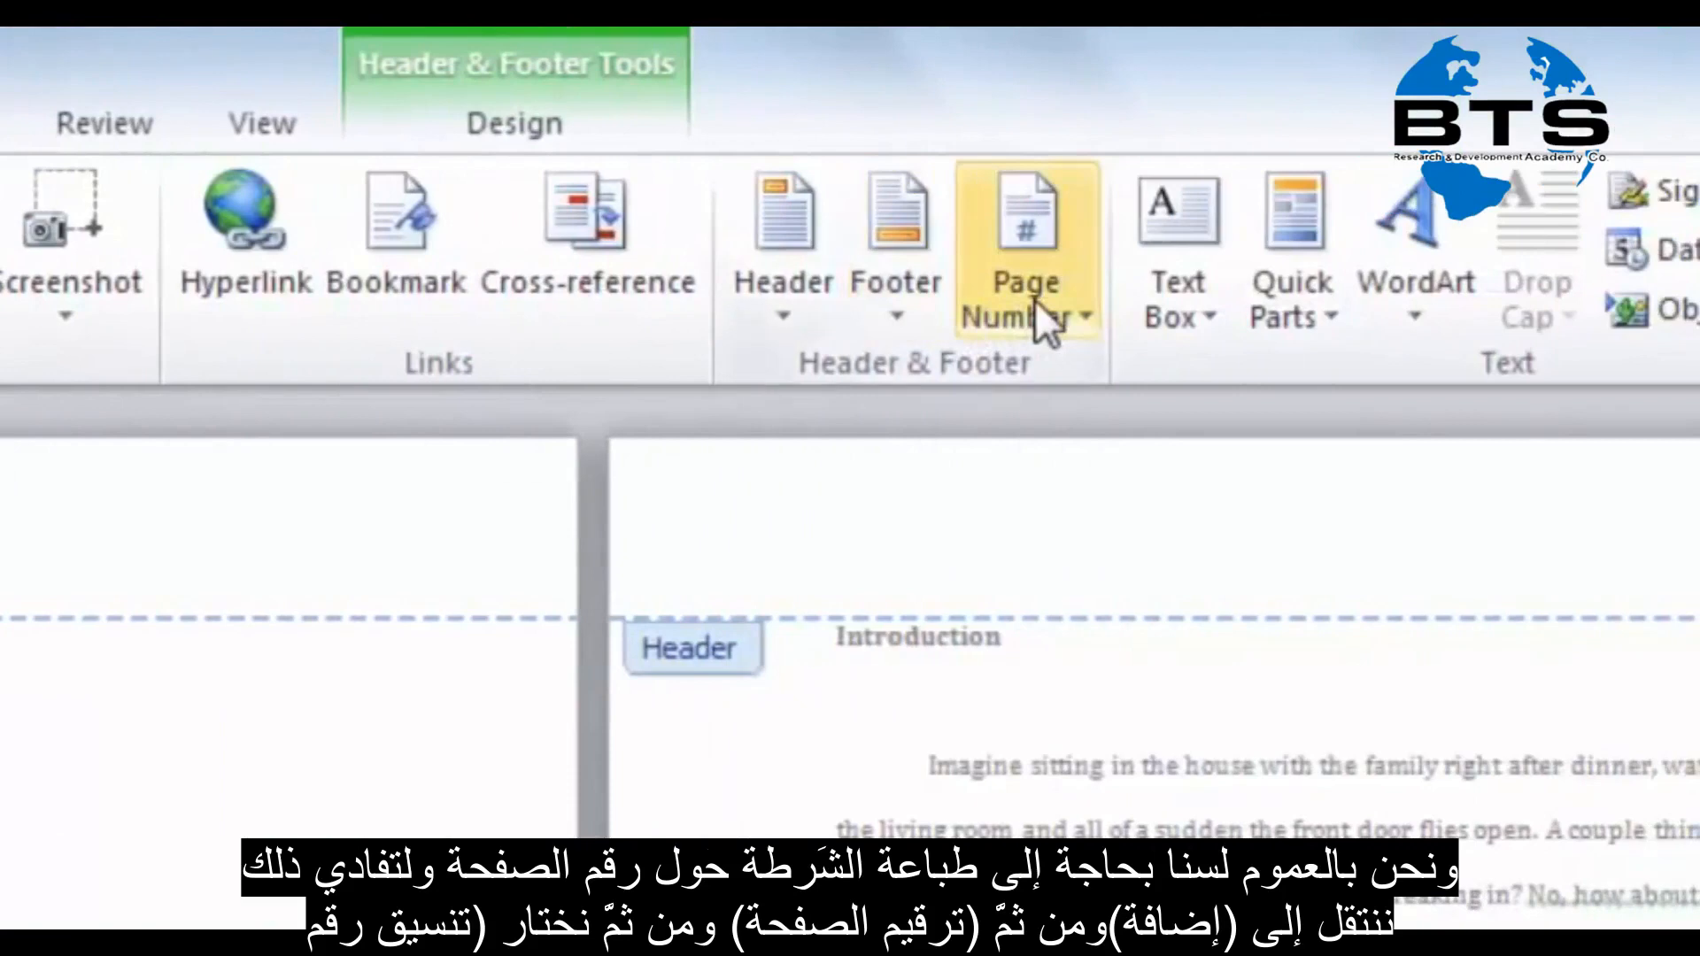
click(1036, 305)
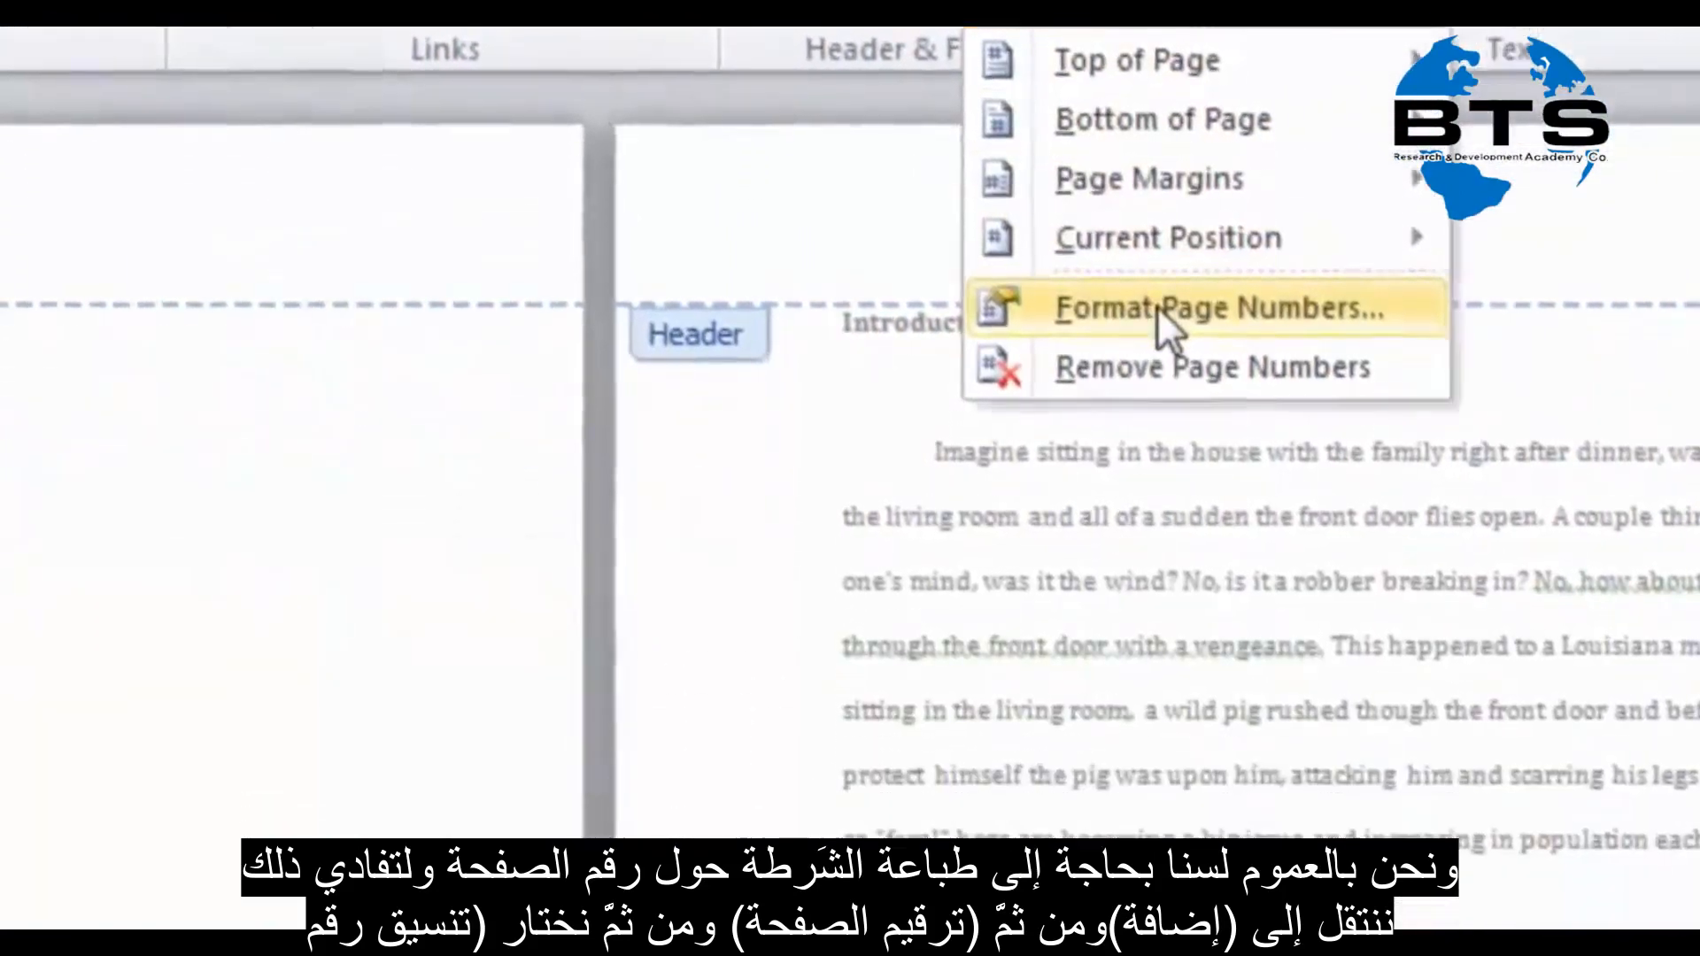
click(1153, 534)
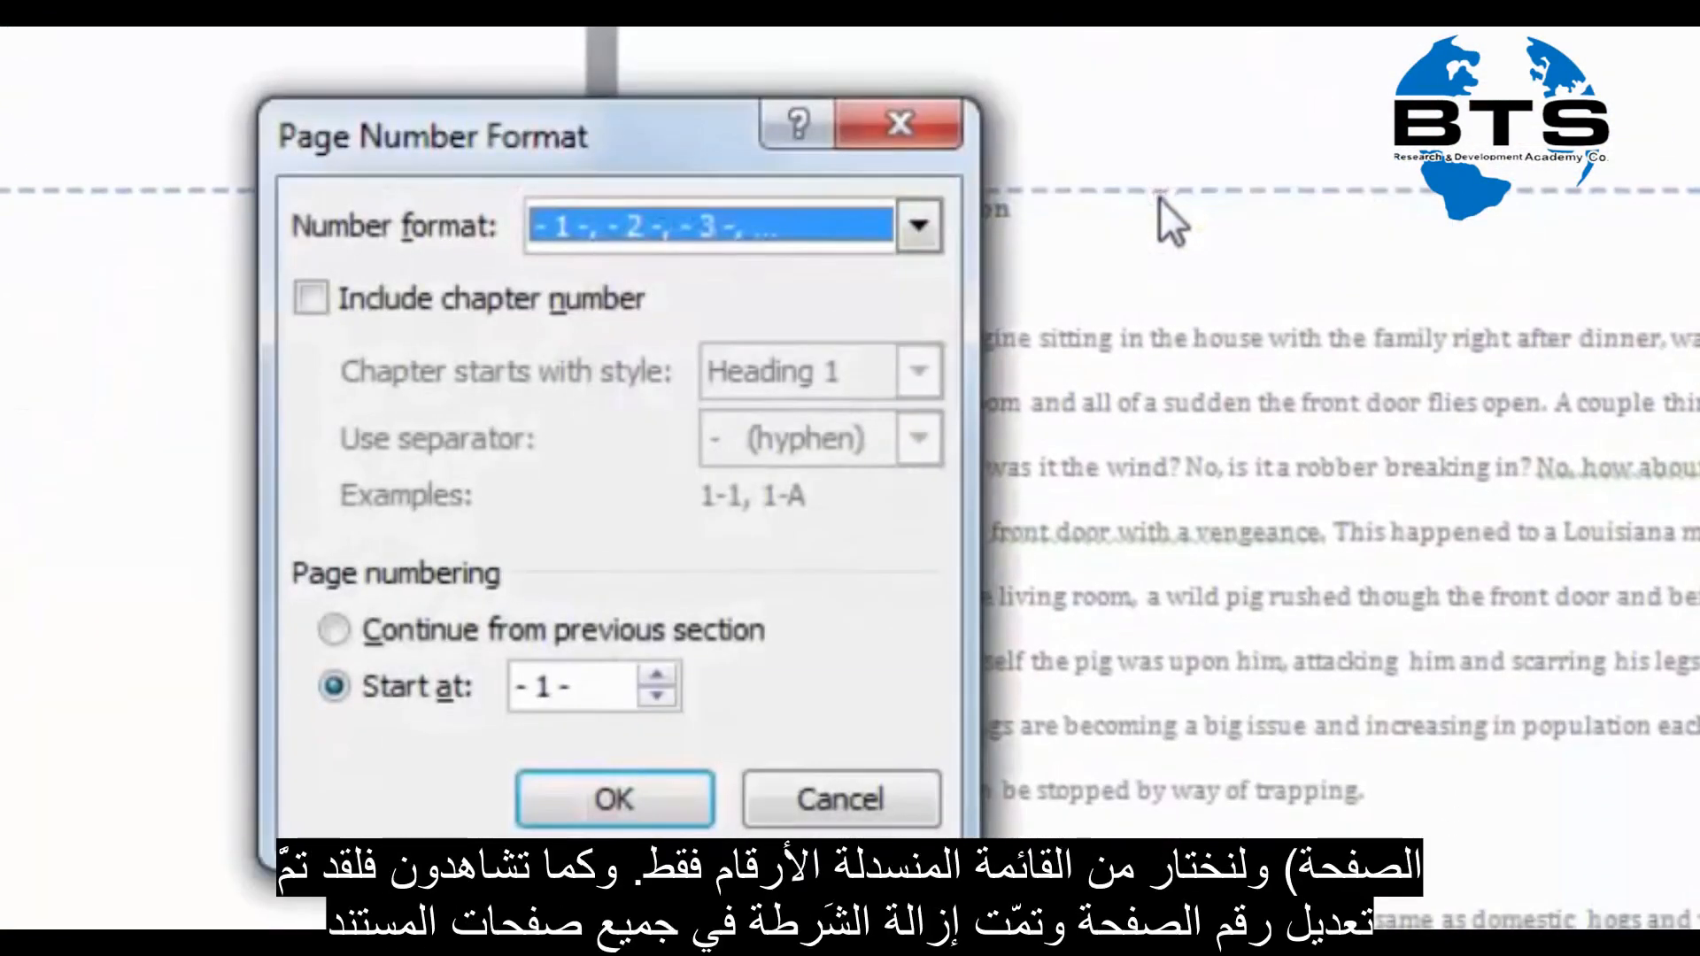
click(921, 233)
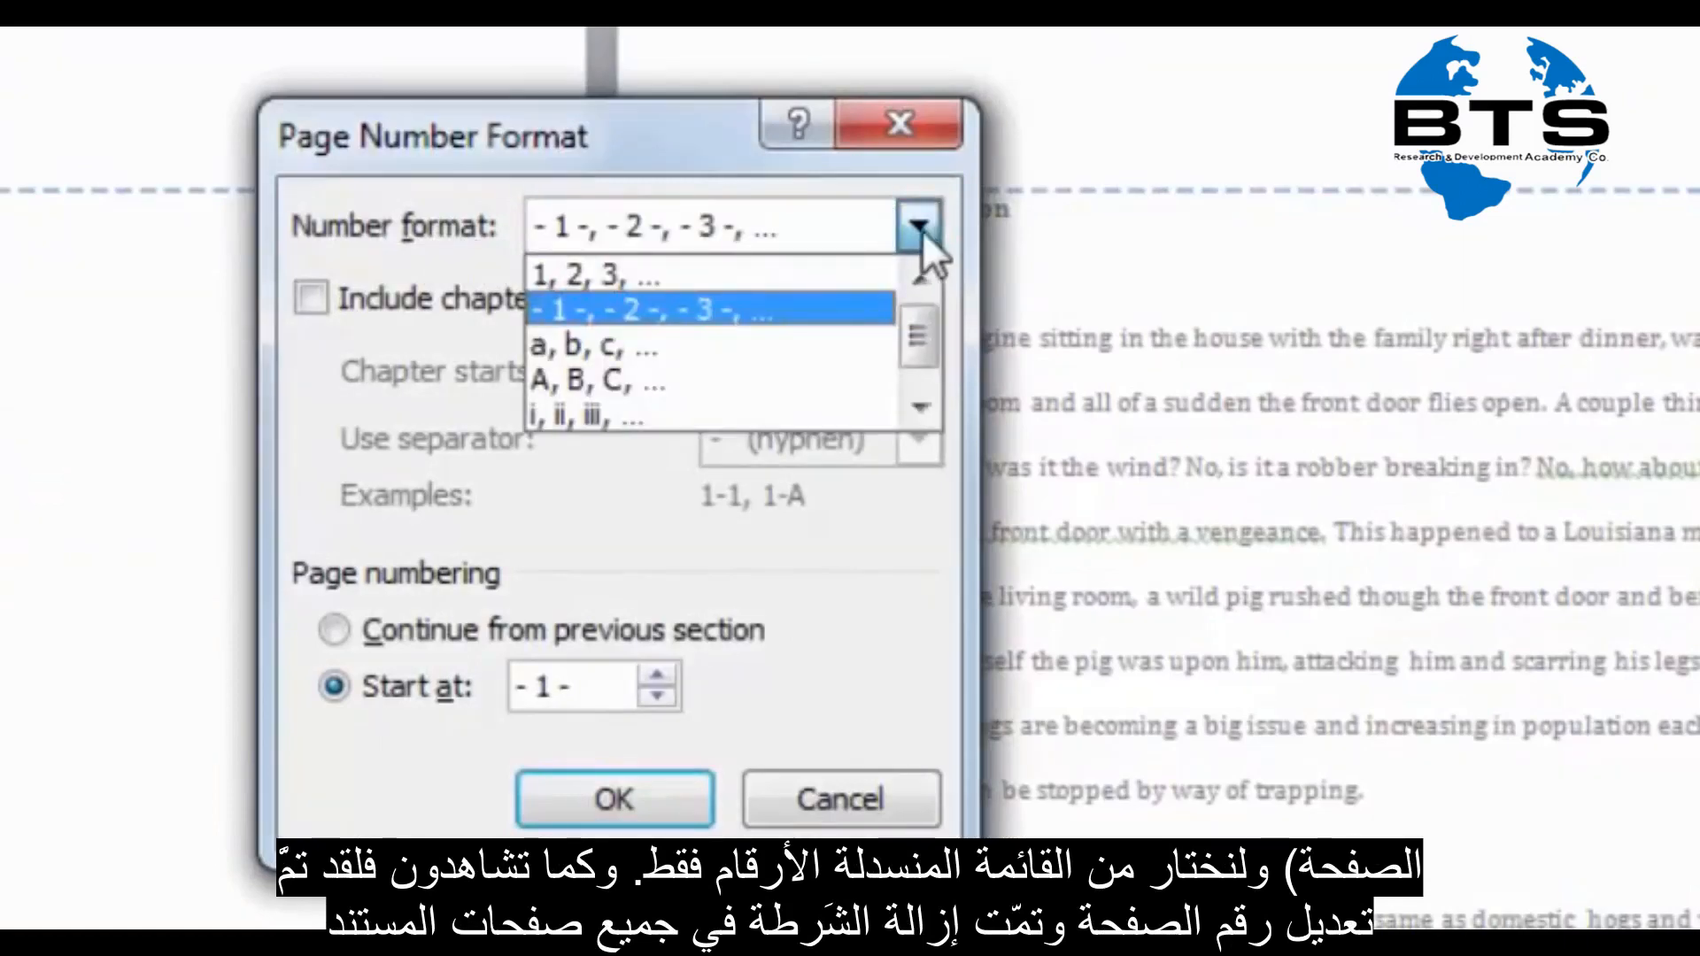
click(832, 270)
click(683, 790)
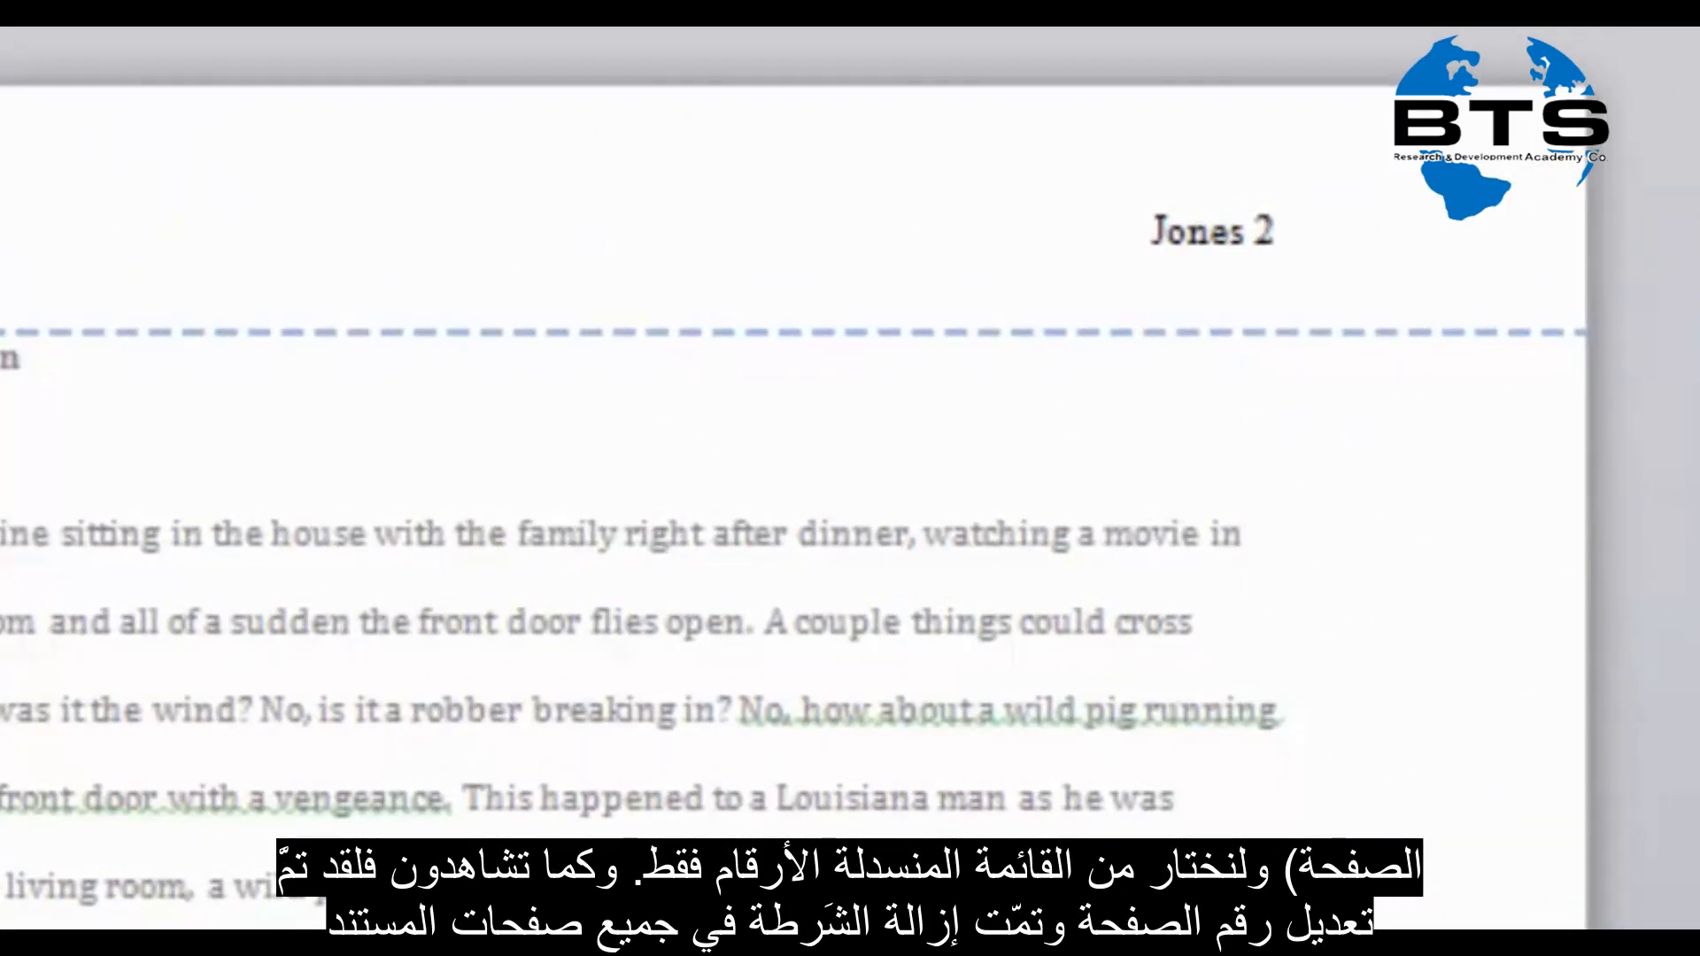
Check the header's name and page number across the following pages, and return from header editing to the document body
scroll(1089, 561, down, 5)
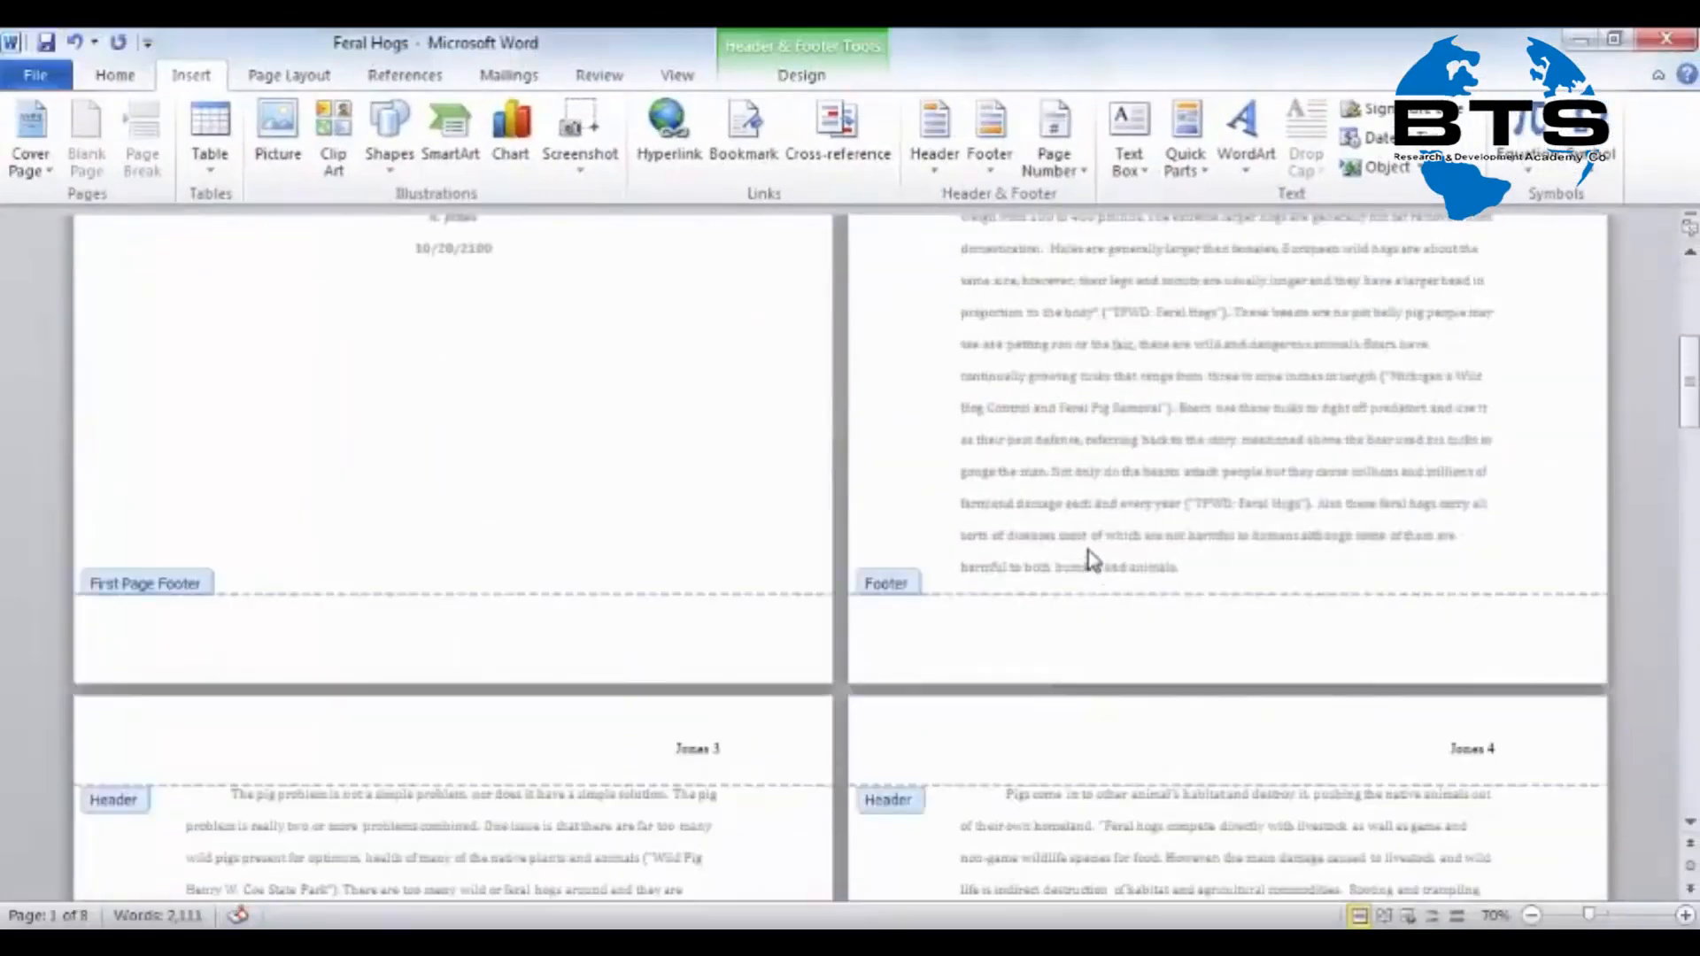
scroll(1091, 560, down, 3)
scroll(1091, 560, down, 2)
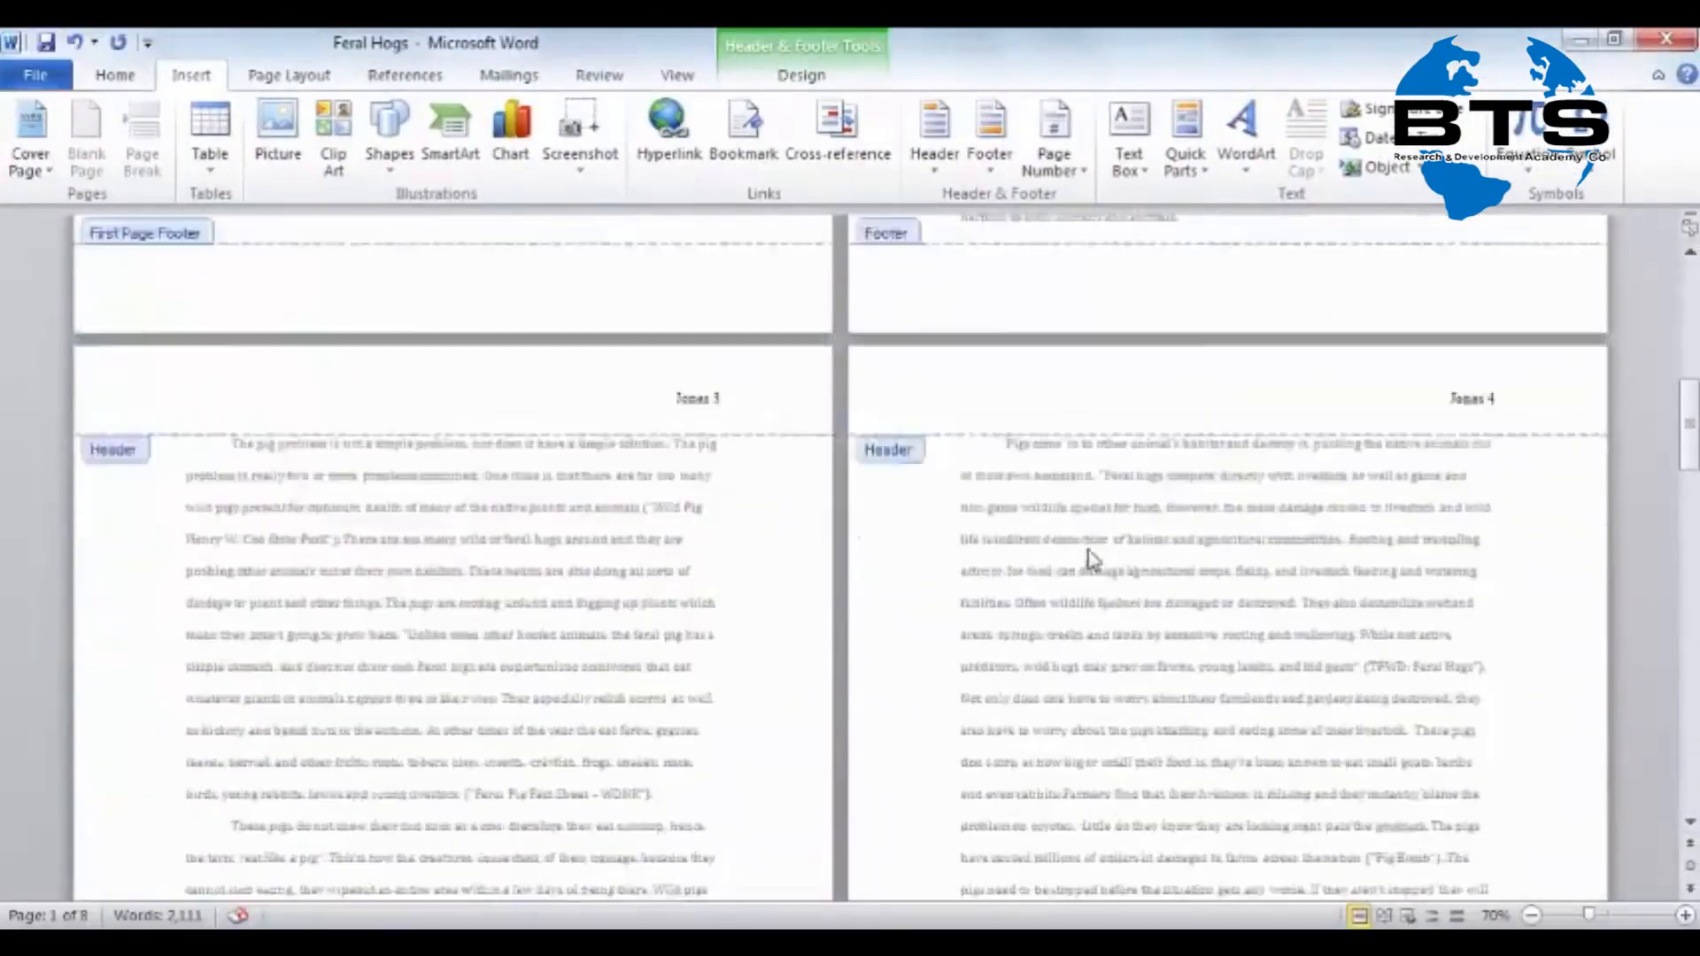
scroll(1091, 560, down, 3)
scroll(1091, 559, up, 15)
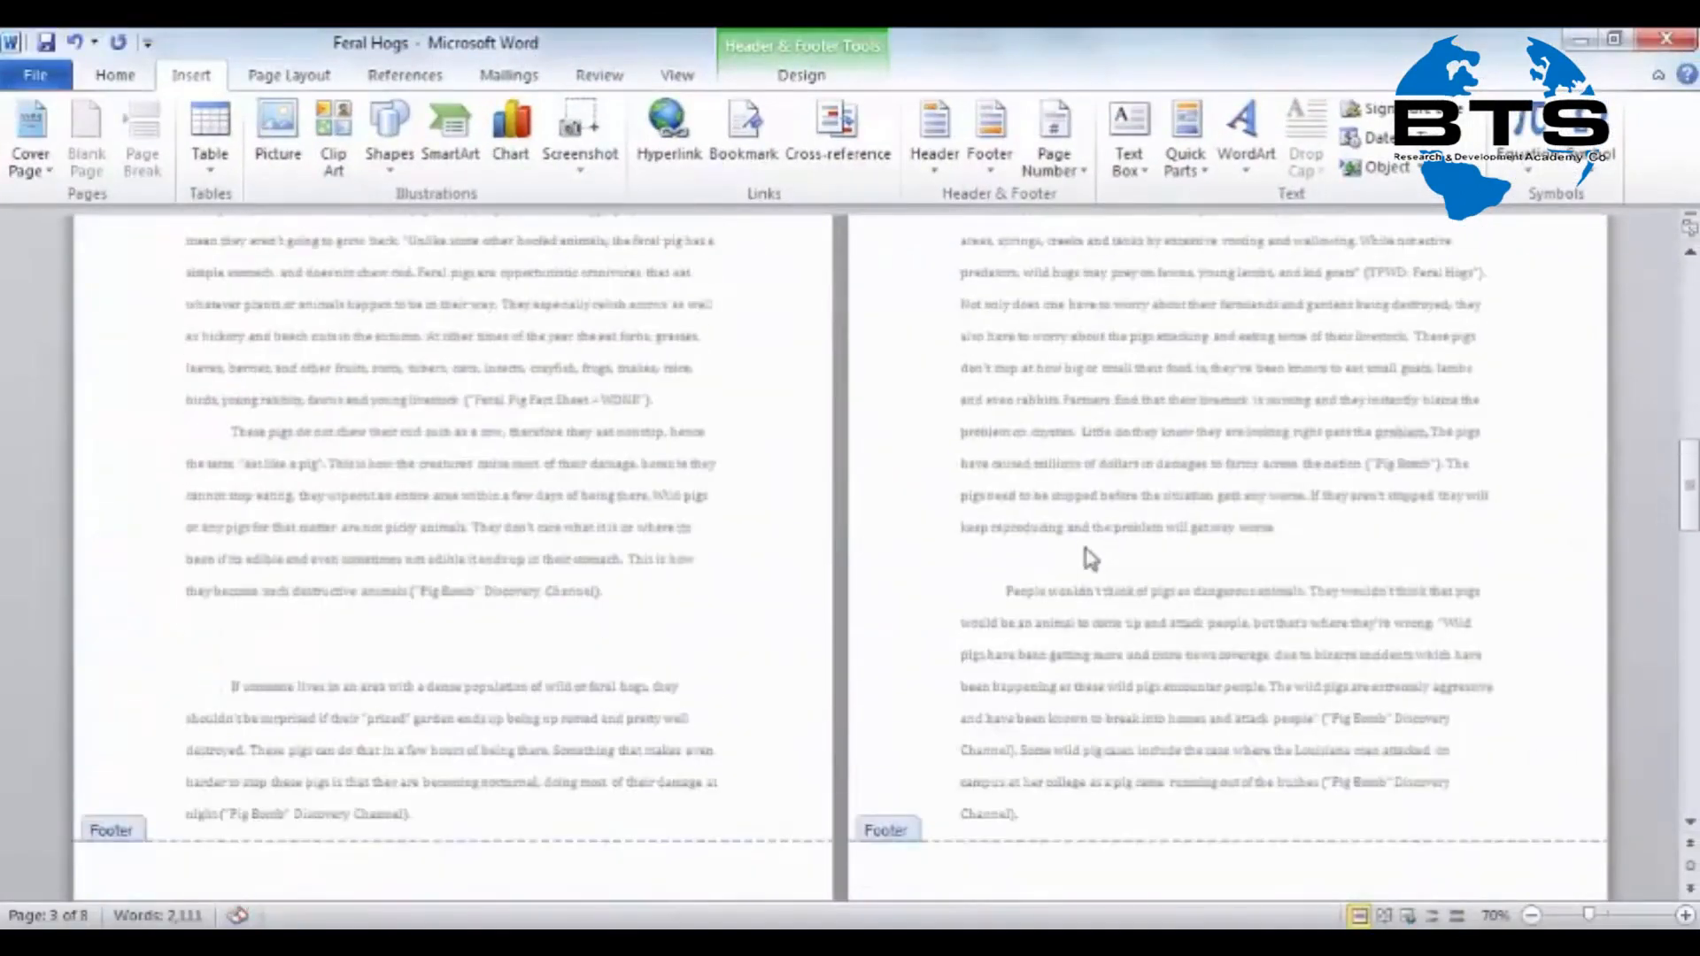
scroll(1088, 561, up, 5)
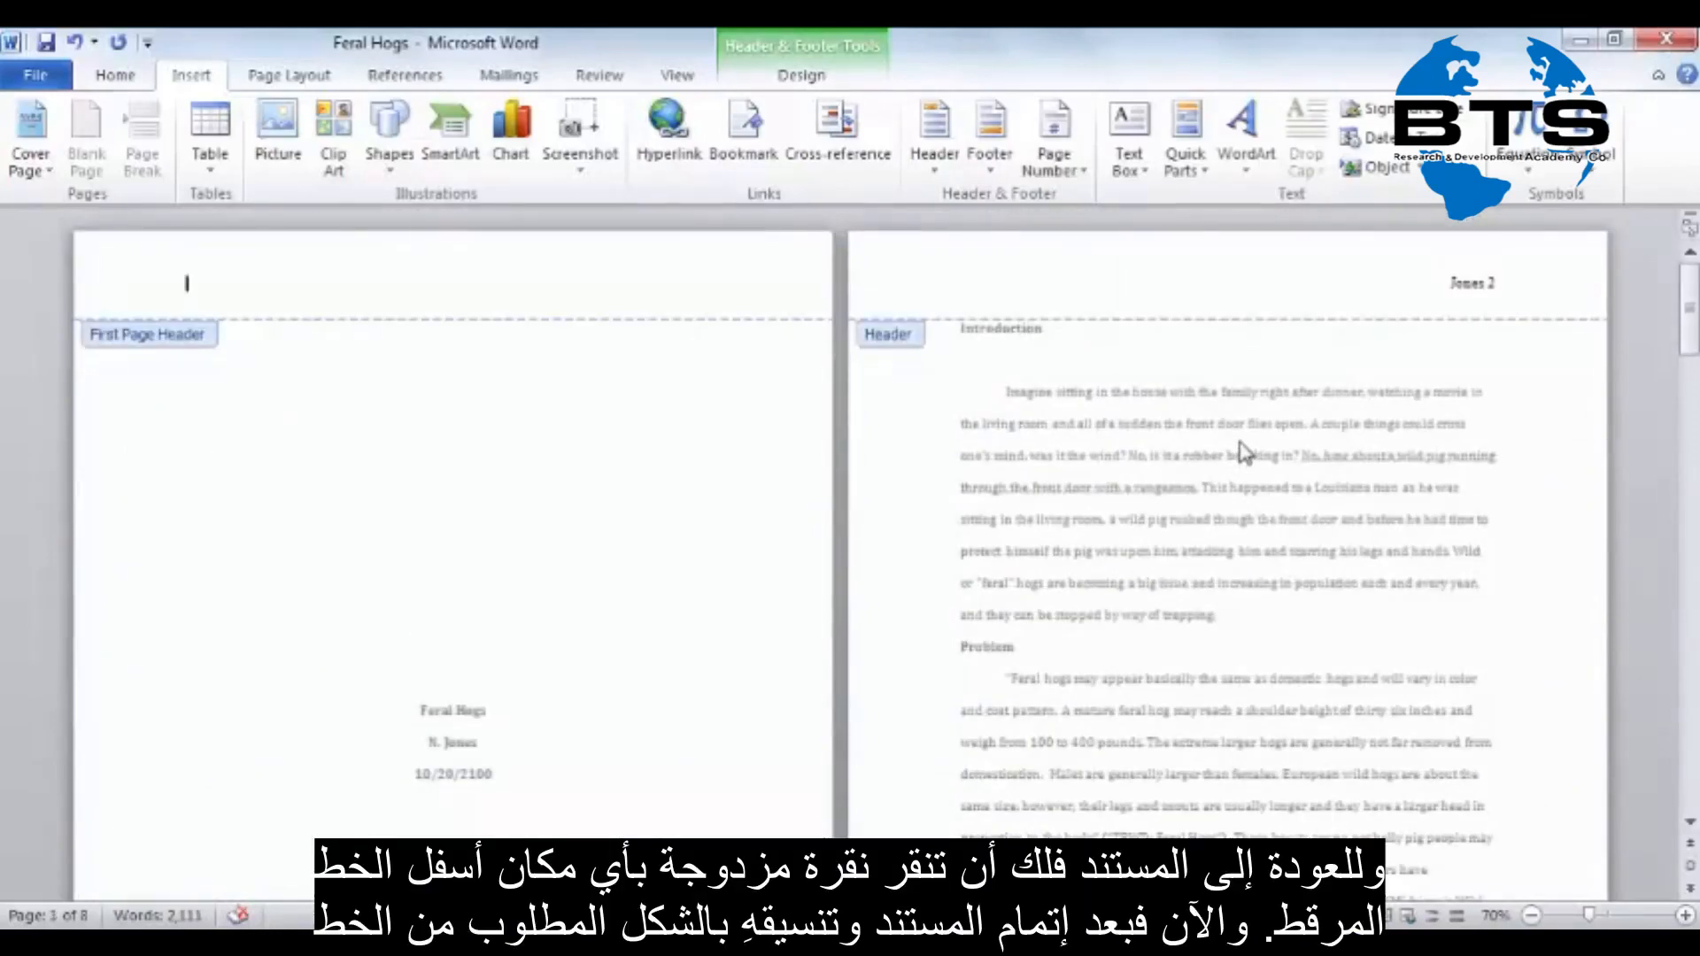
double_click(1041, 620)
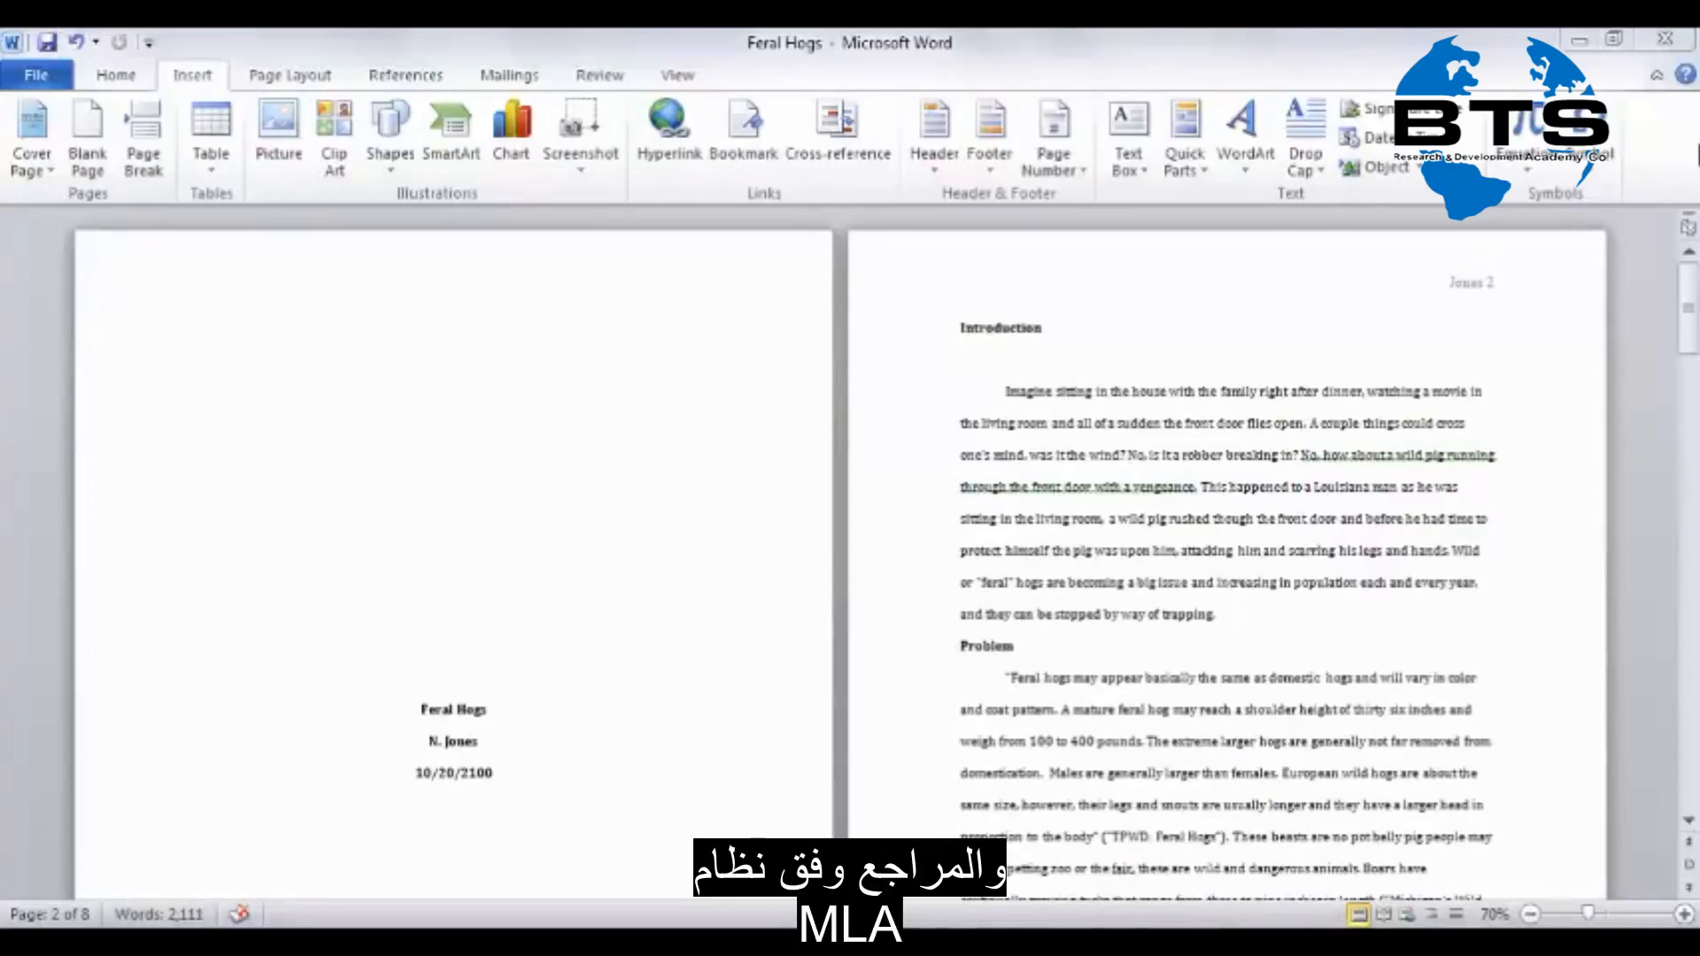
Add the title "Works Cited" on its own line above the first reference on the last page
drag(1689, 329, 1691, 796)
click(1684, 914)
click(1684, 914)
click(1684, 914)
click(1684, 913)
drag(1689, 695, 1682, 770)
click(1530, 913)
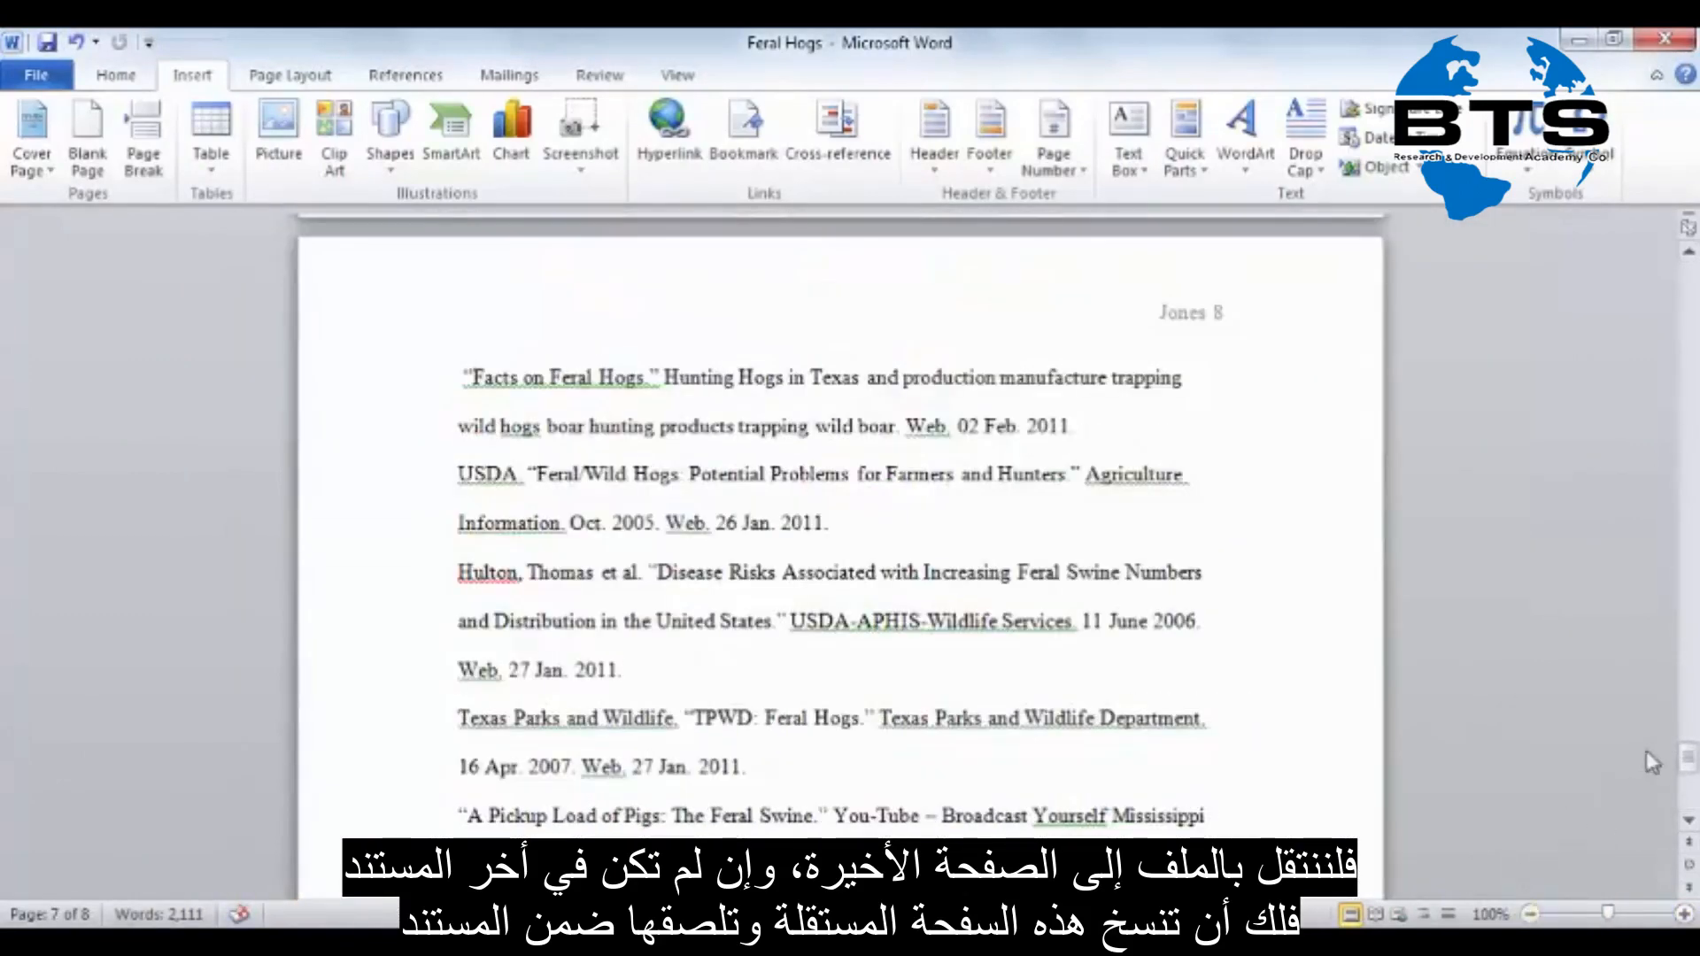
drag(1686, 759, 1687, 763)
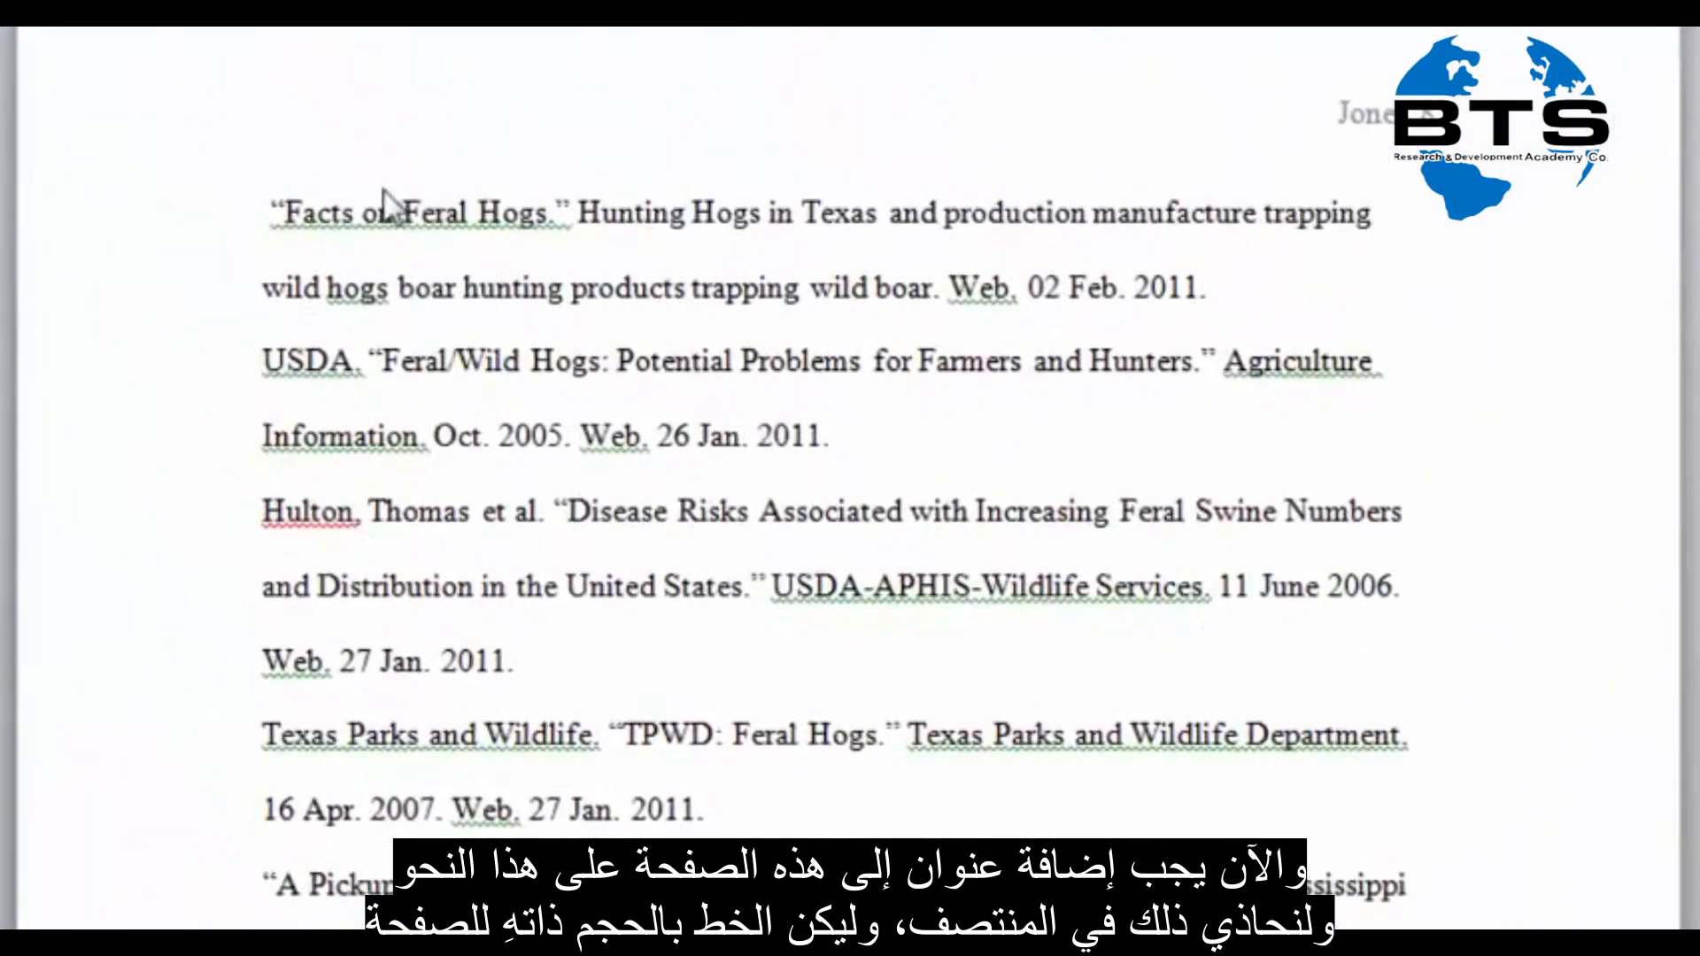
click(276, 211)
key(Return)
key(Up)
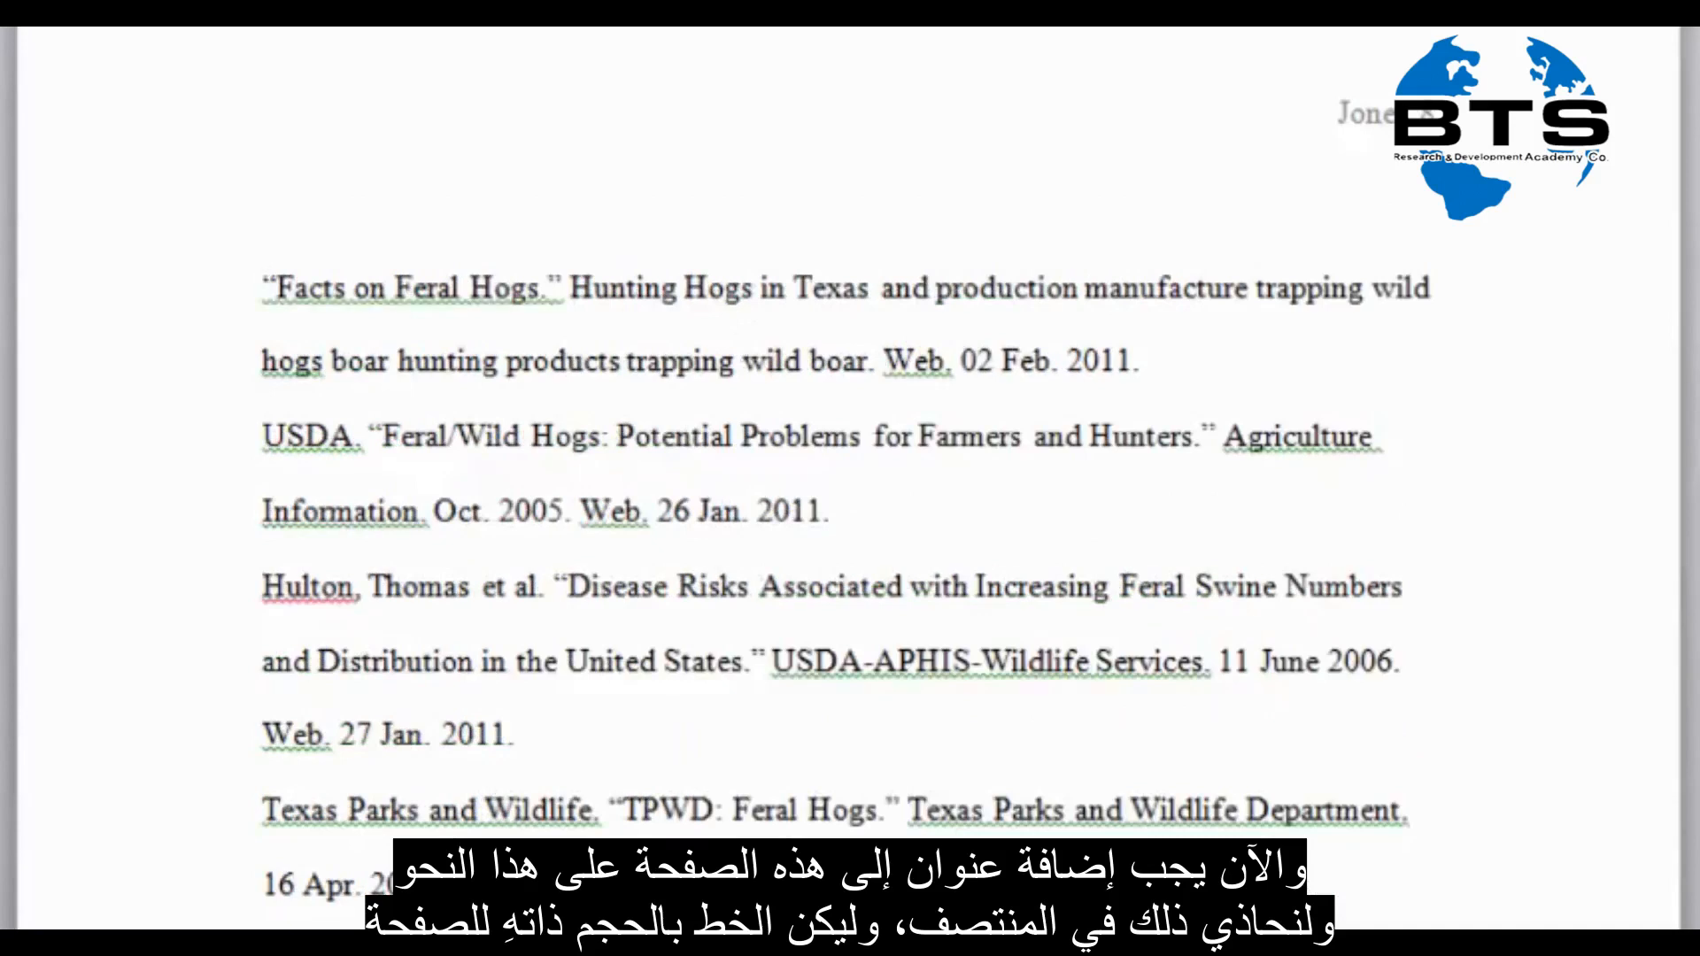
text(Works Cited)
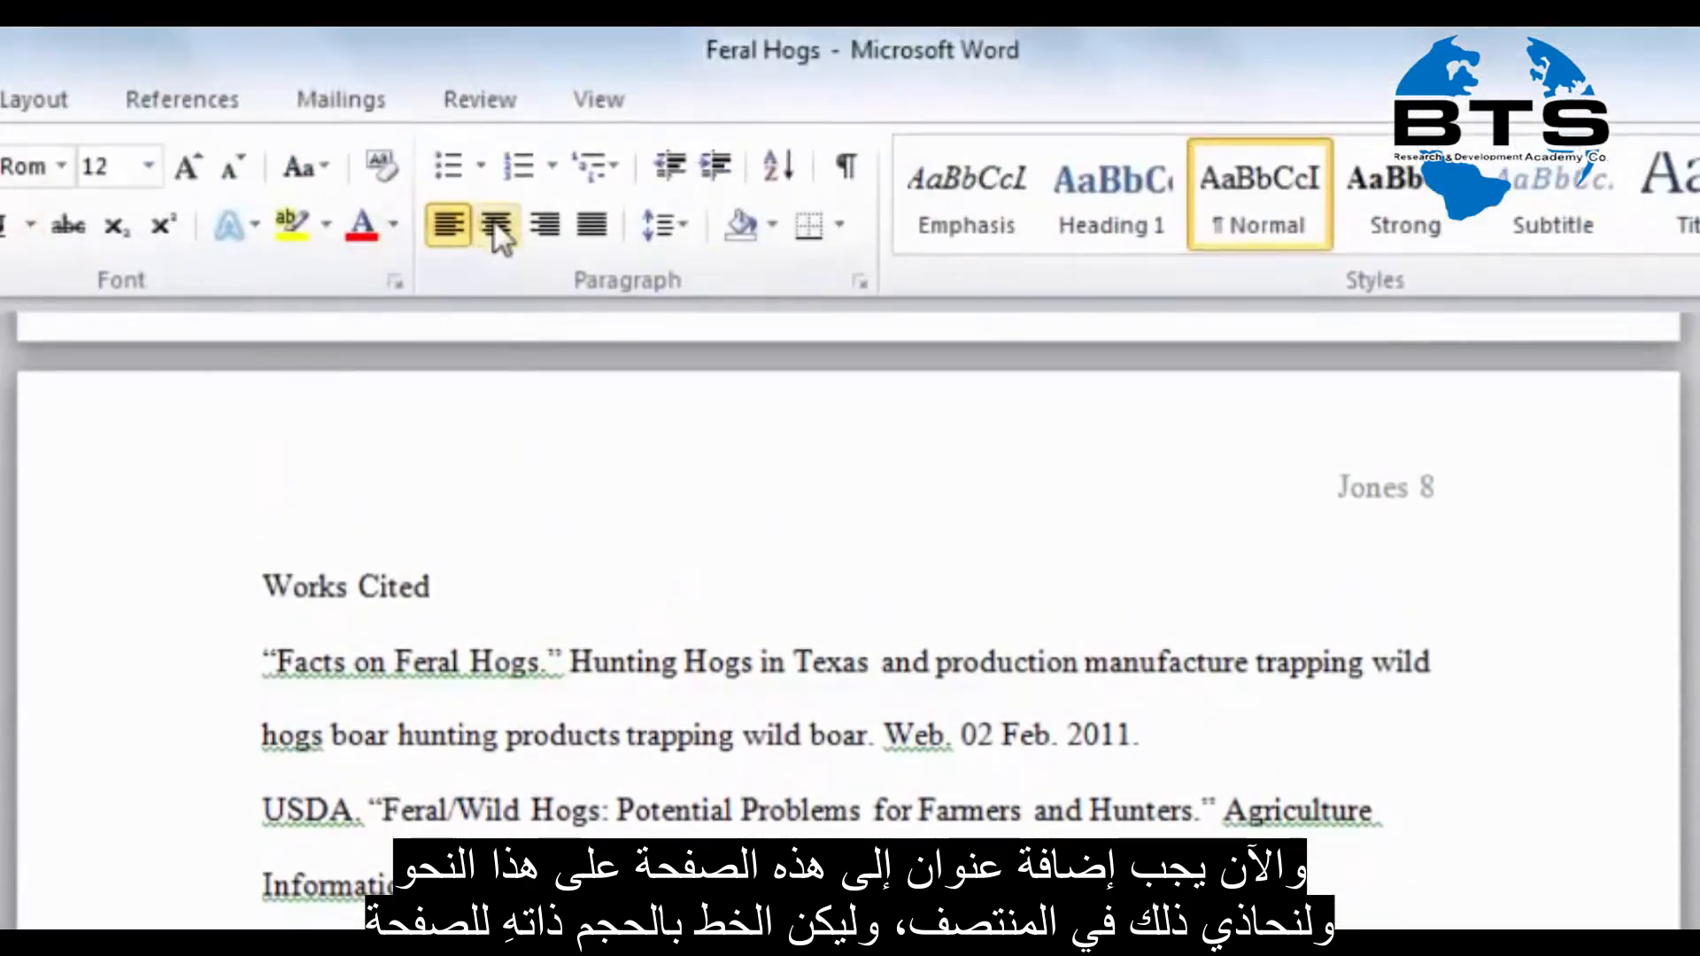
Center the "Works Cited" title horizontally above the references
click(496, 224)
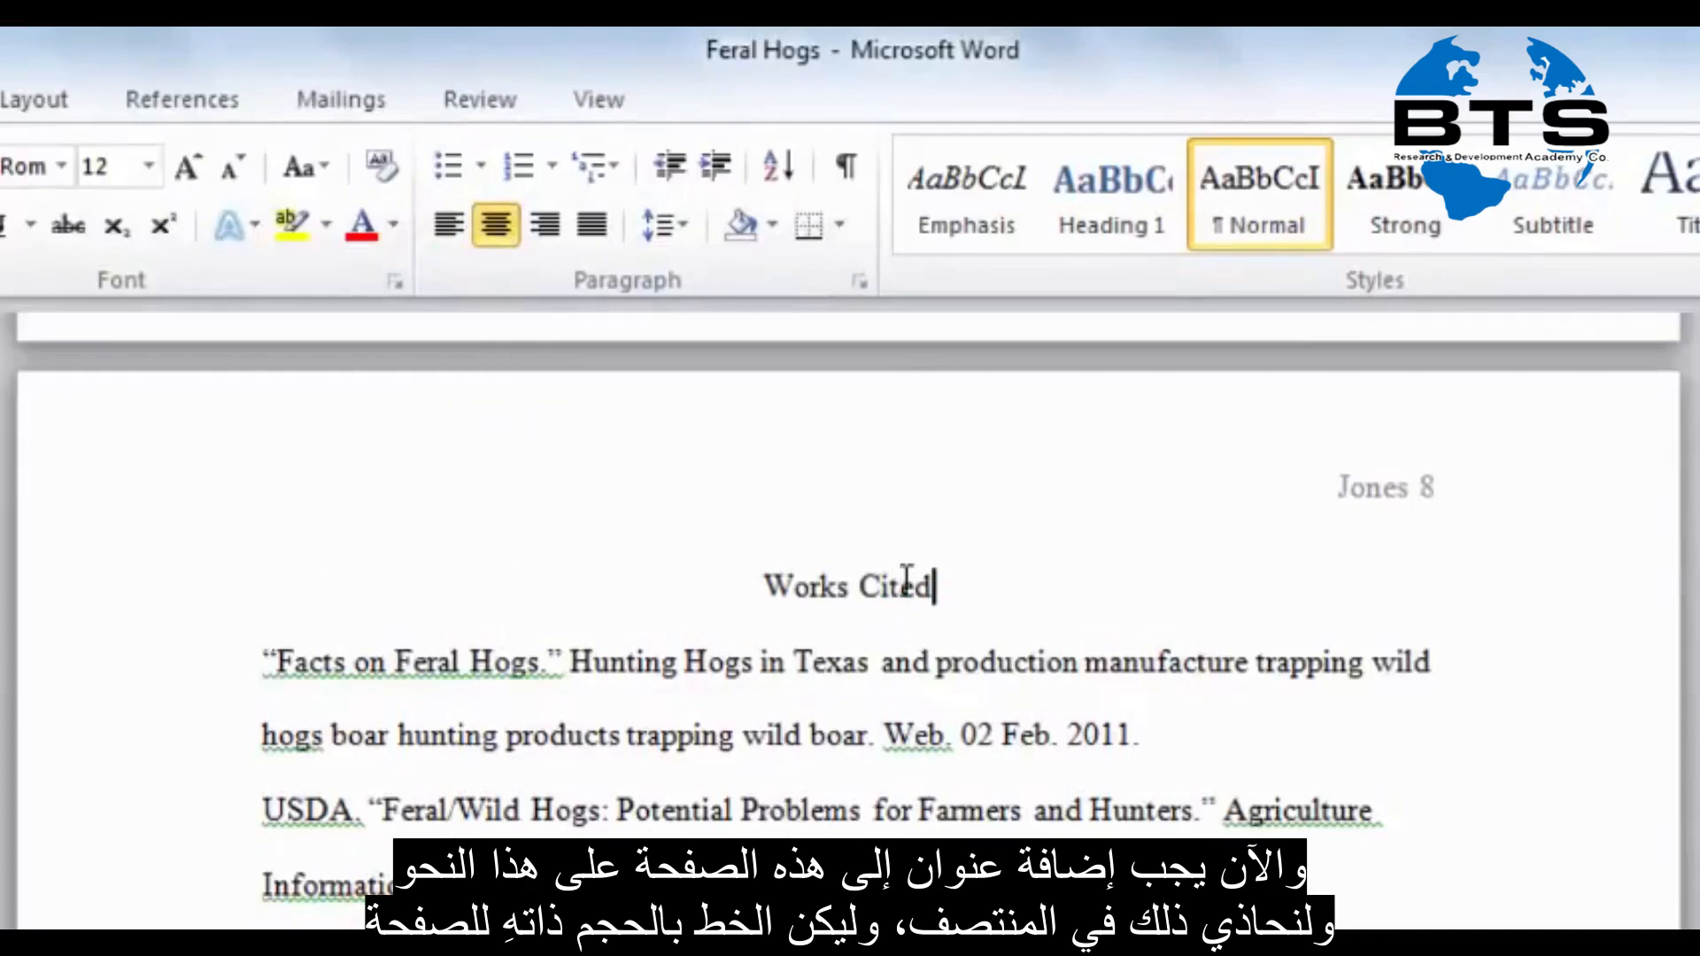
drag(941, 581, 793, 567)
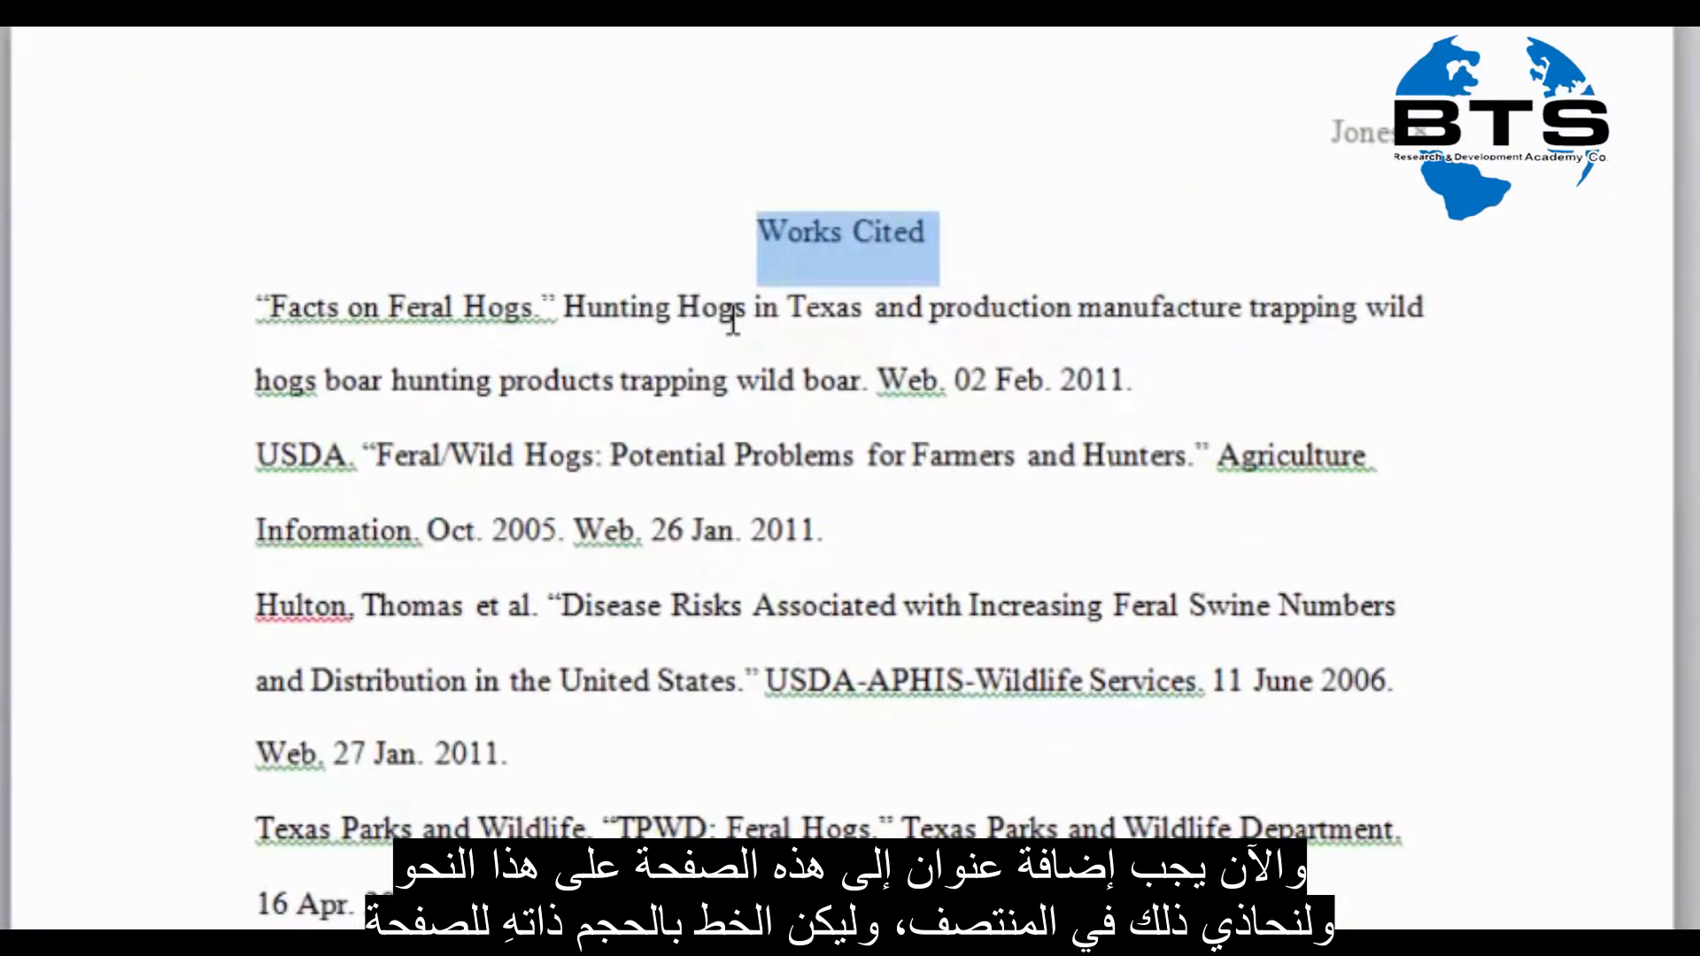
click(479, 388)
Examine the Works Cited entries for their quotation marks, alphabetical order and line indentation
drag(565, 308, 539, 308)
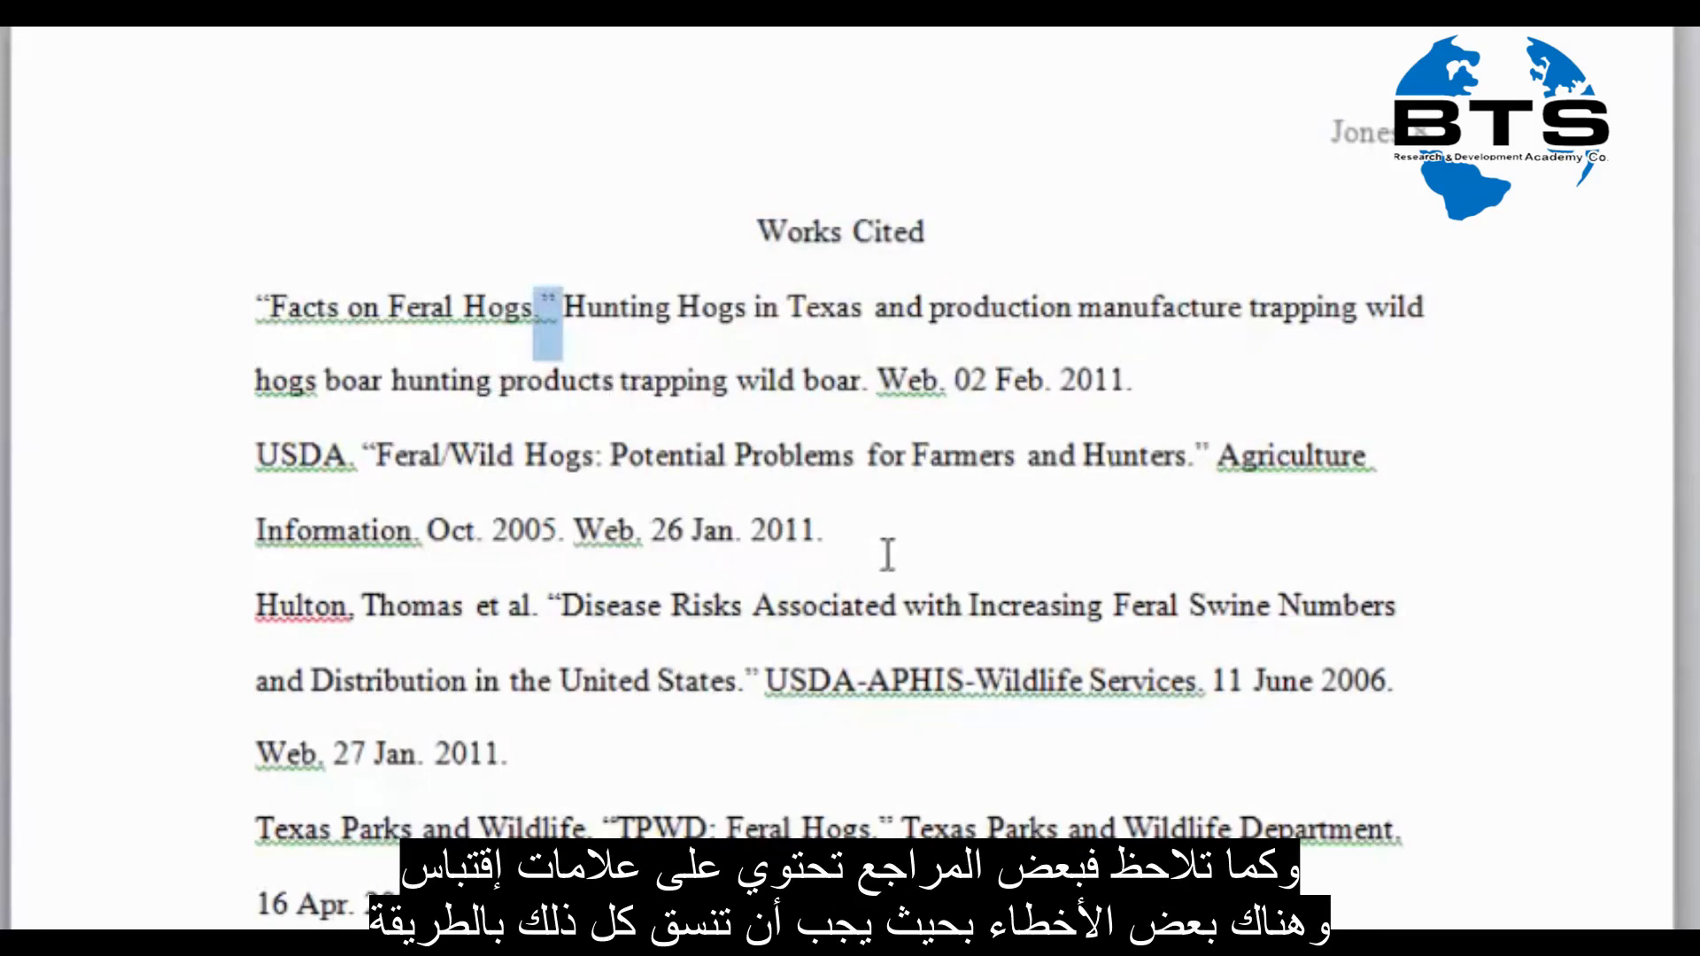
scroll(890, 555, down, 1)
scroll(892, 540, down, 5)
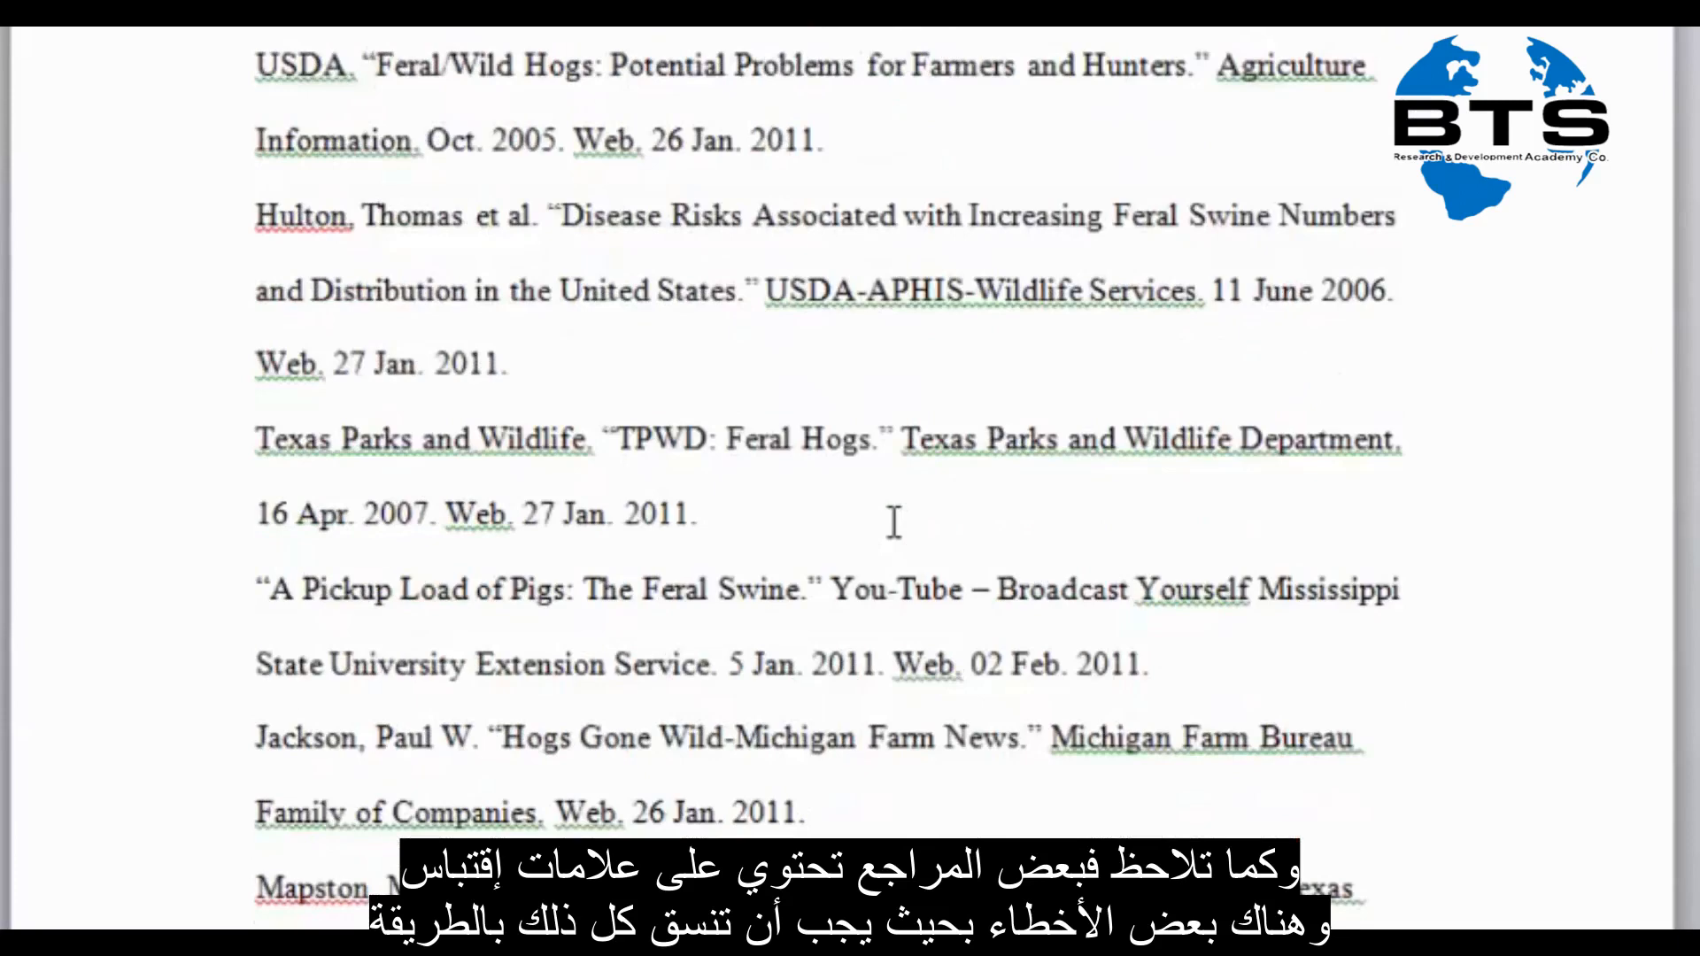
scroll(892, 521, up, 5)
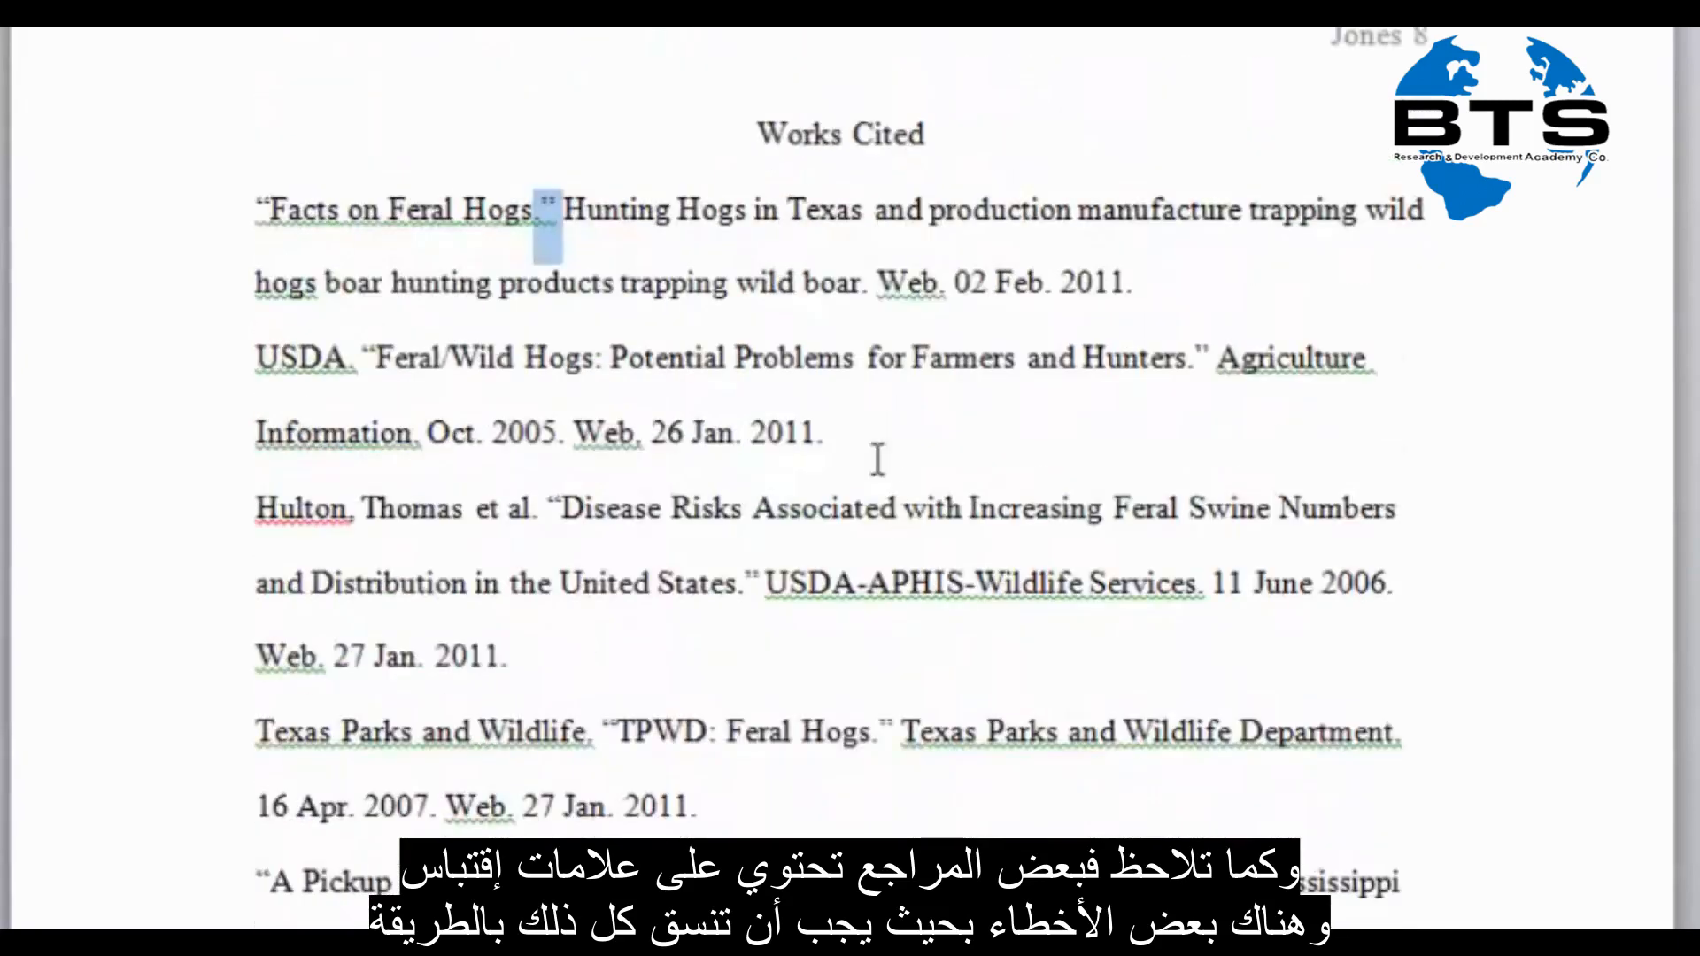
click(255, 211)
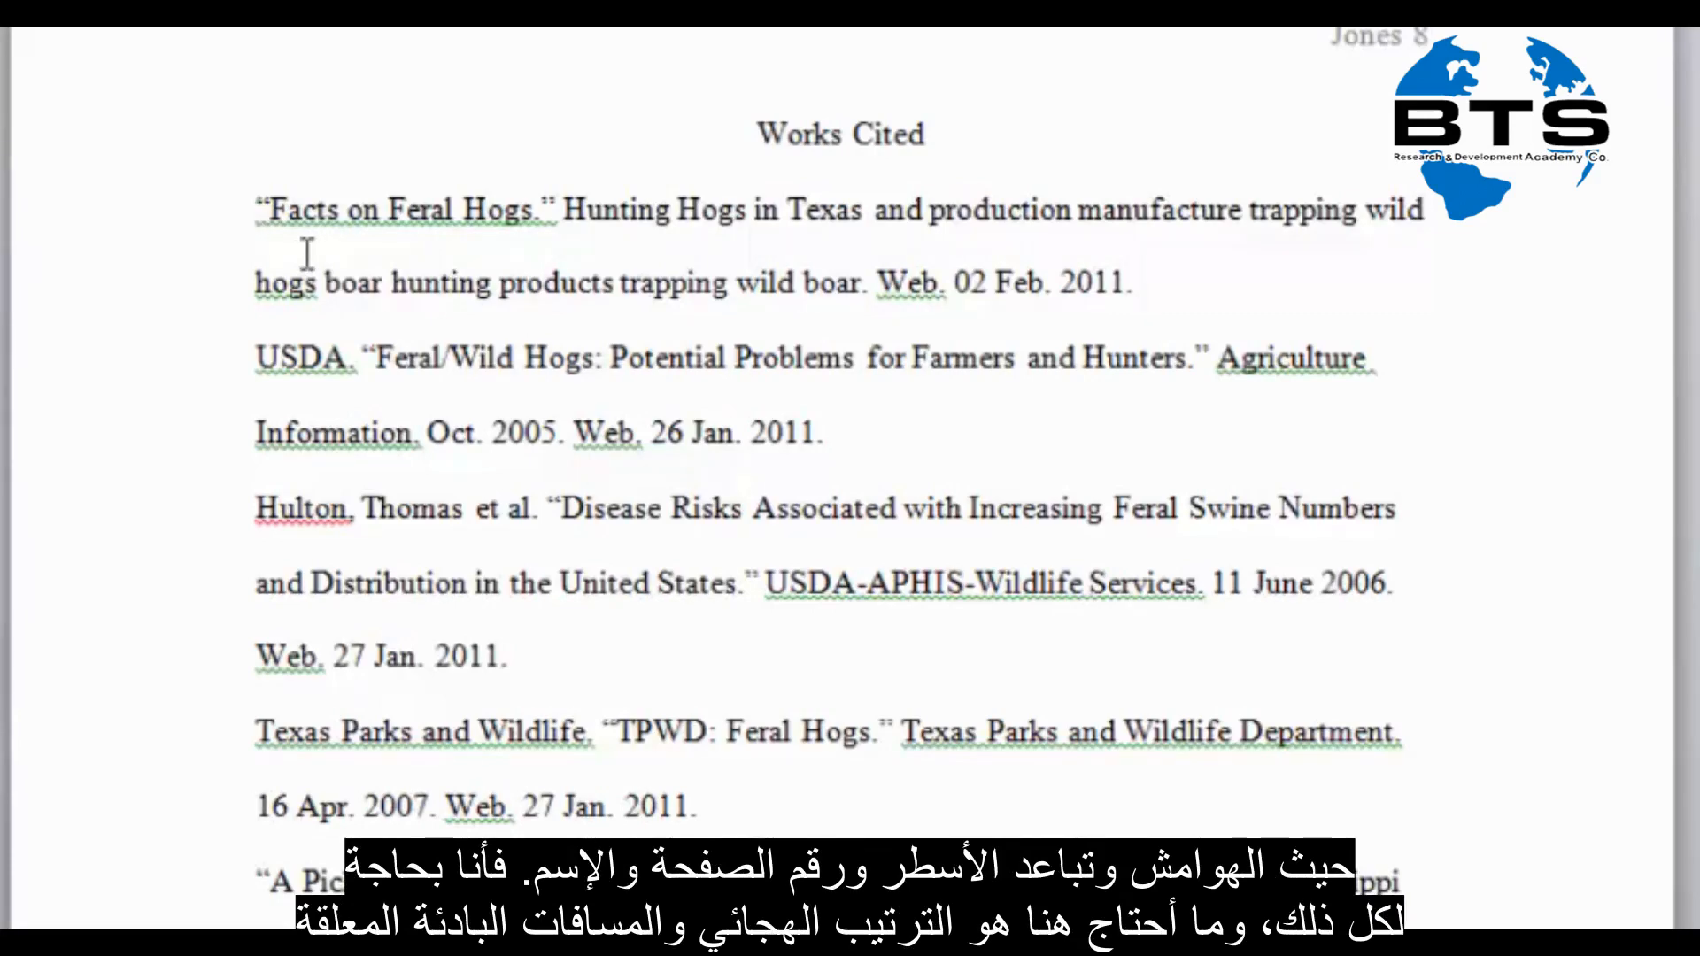
scroll(623, 571, down, 3)
scroll(624, 571, down, 3)
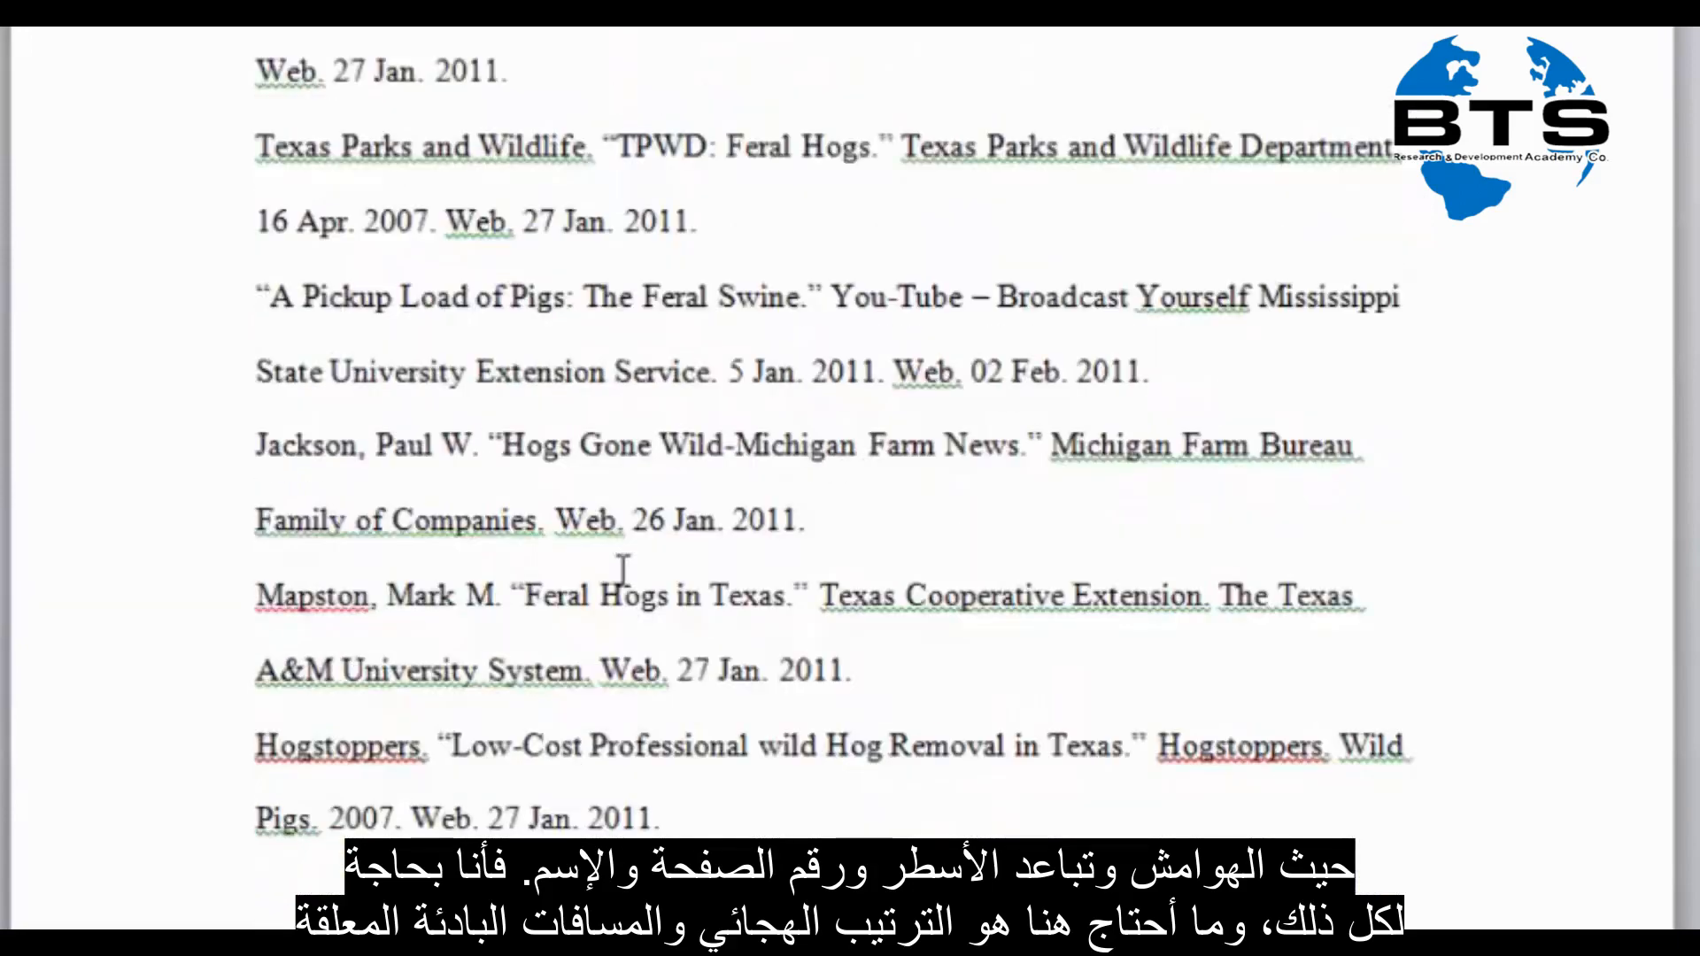
scroll(615, 562, up, 7)
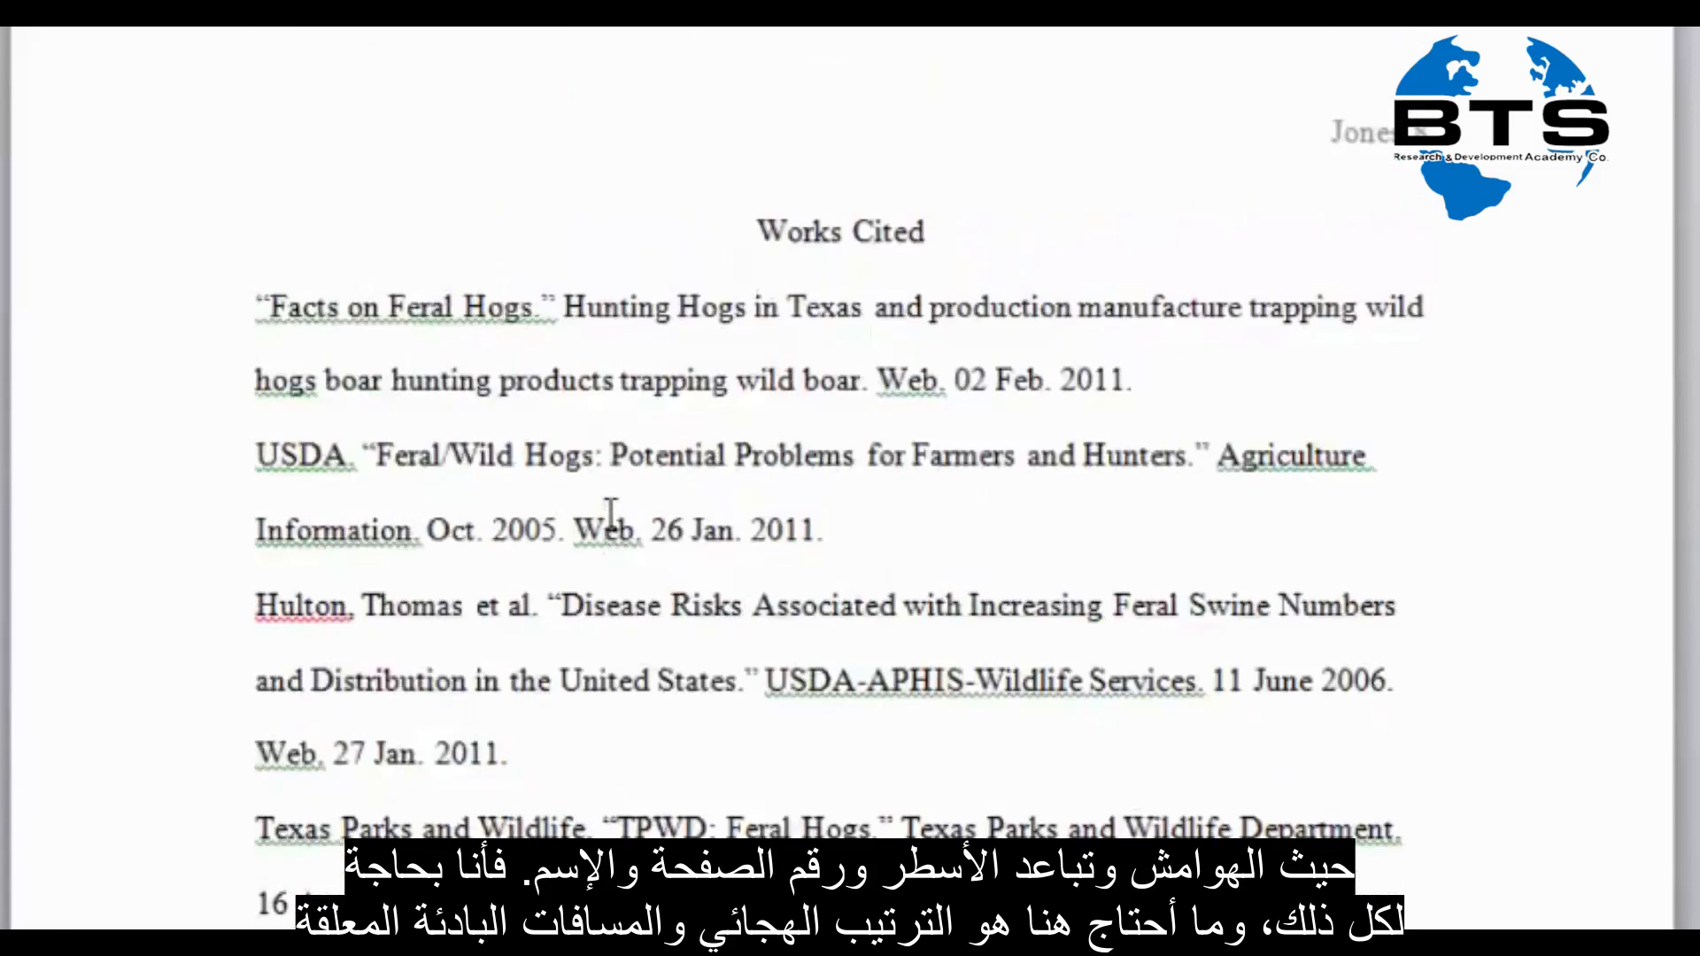
scroll(609, 483, down, 6)
scroll(609, 483, down, 2)
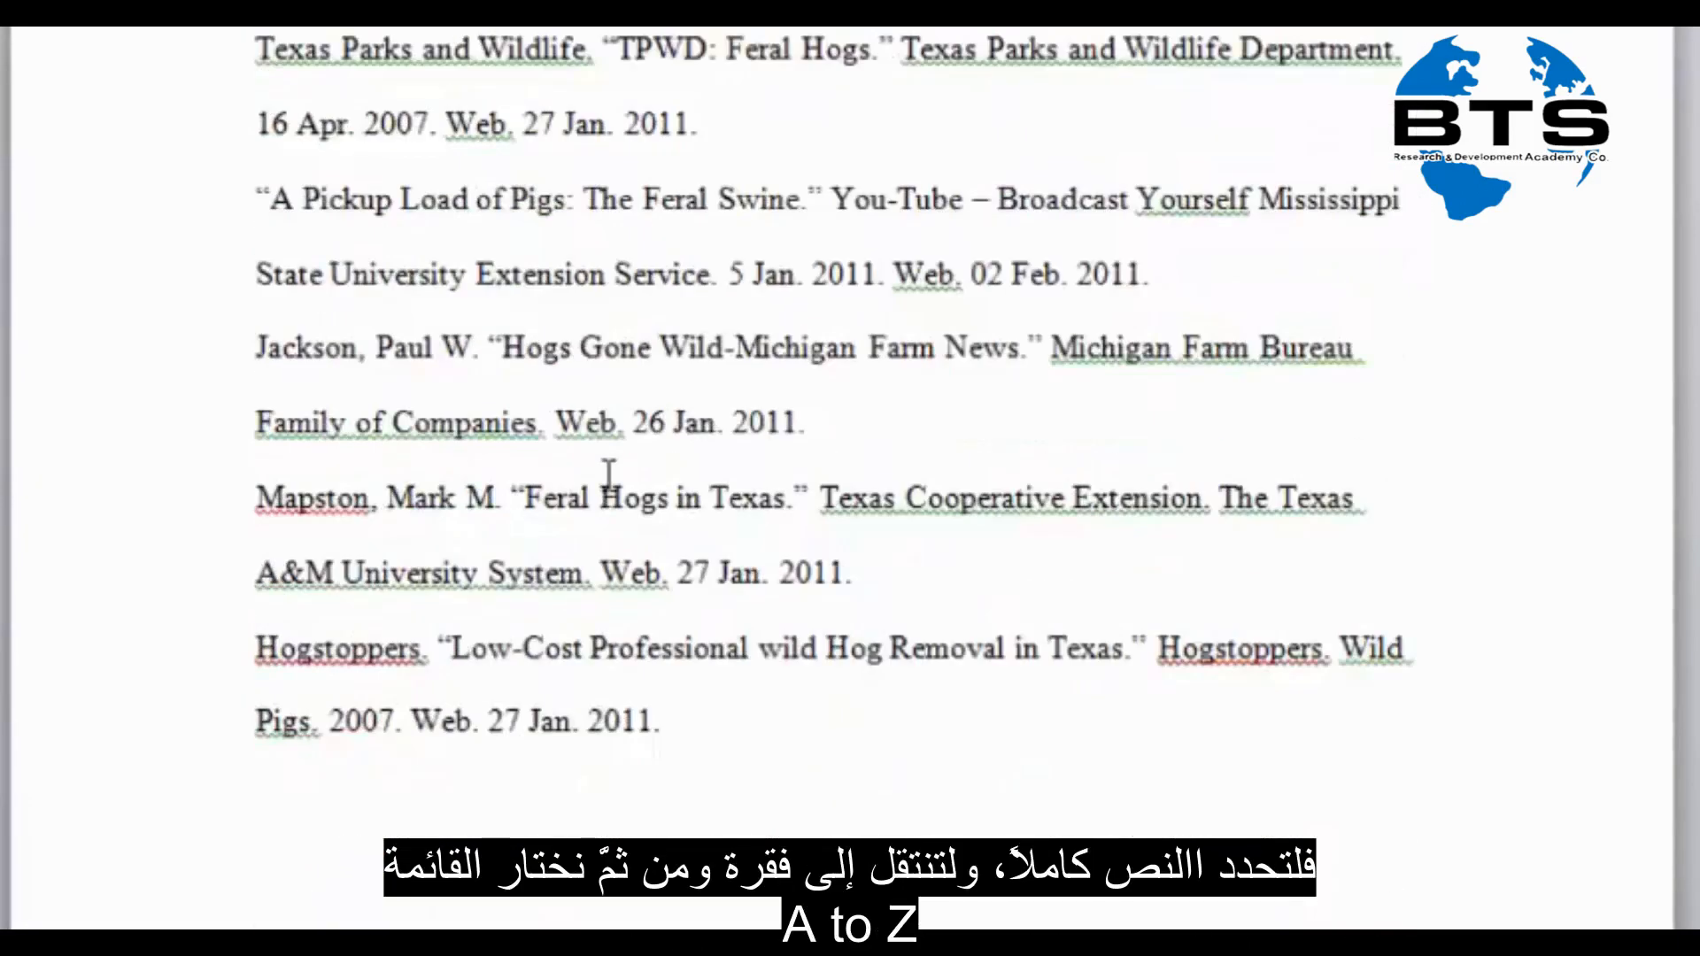
Sort all entries below the "Works Cited" title alphabetically from A to Z and review the new order
drag(742, 724, 261, 227)
scroll(743, 726, up, 2)
scroll(744, 726, up, 5)
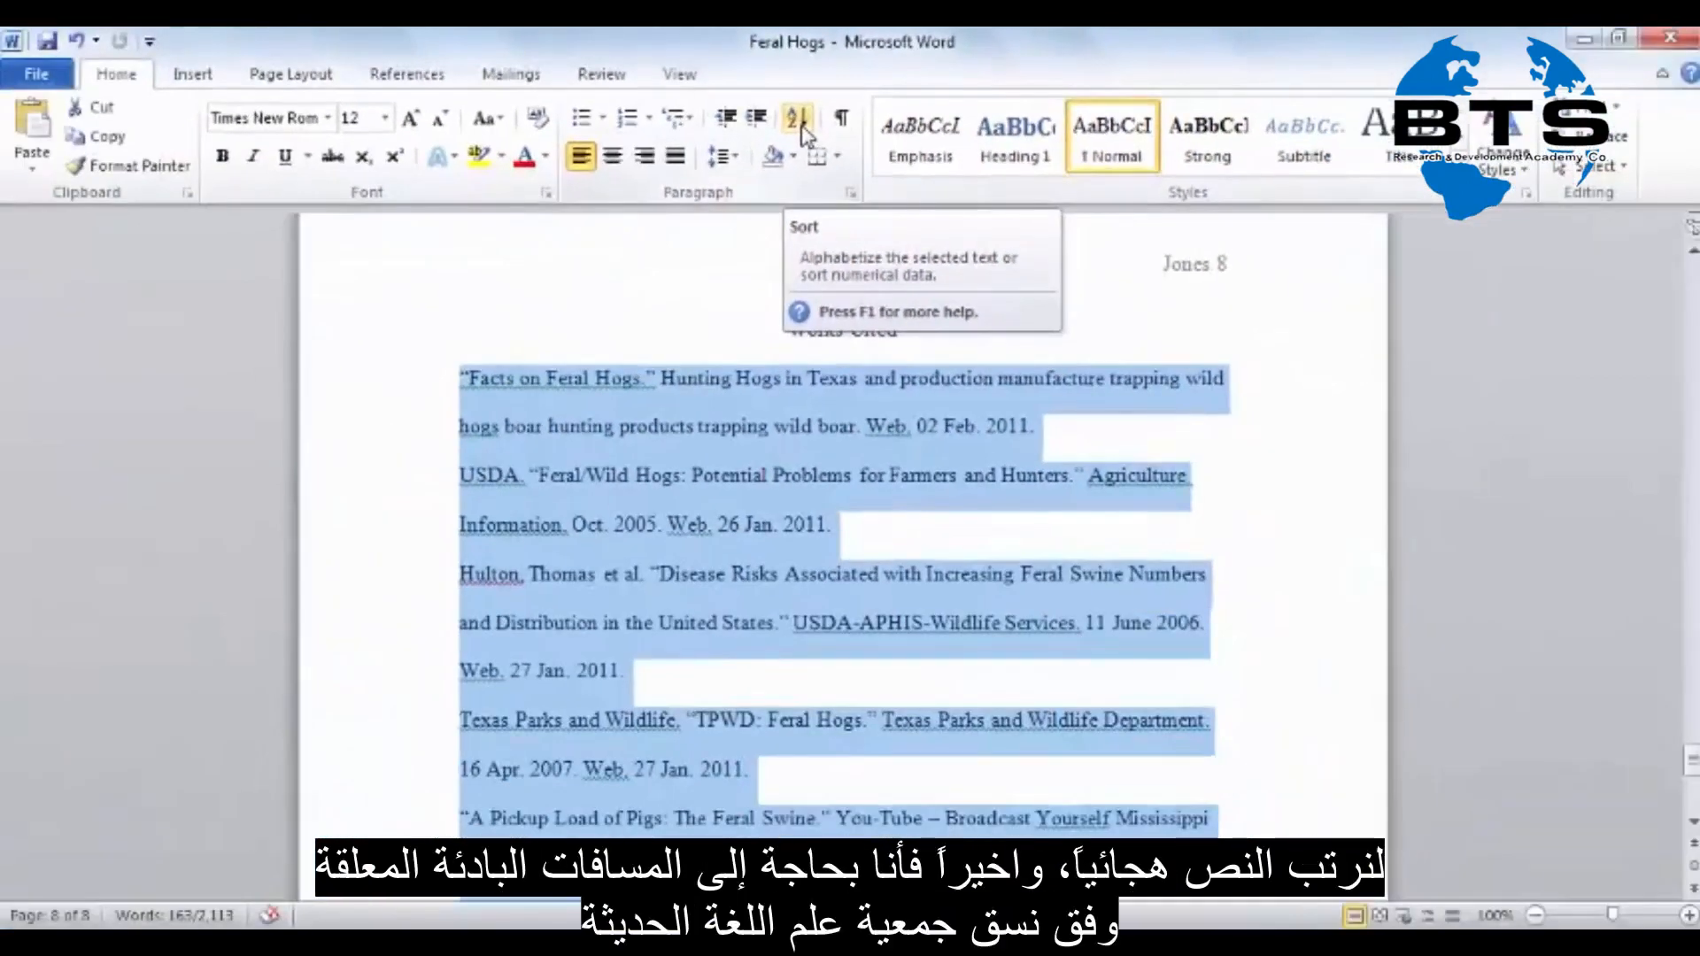
click(801, 133)
click(945, 637)
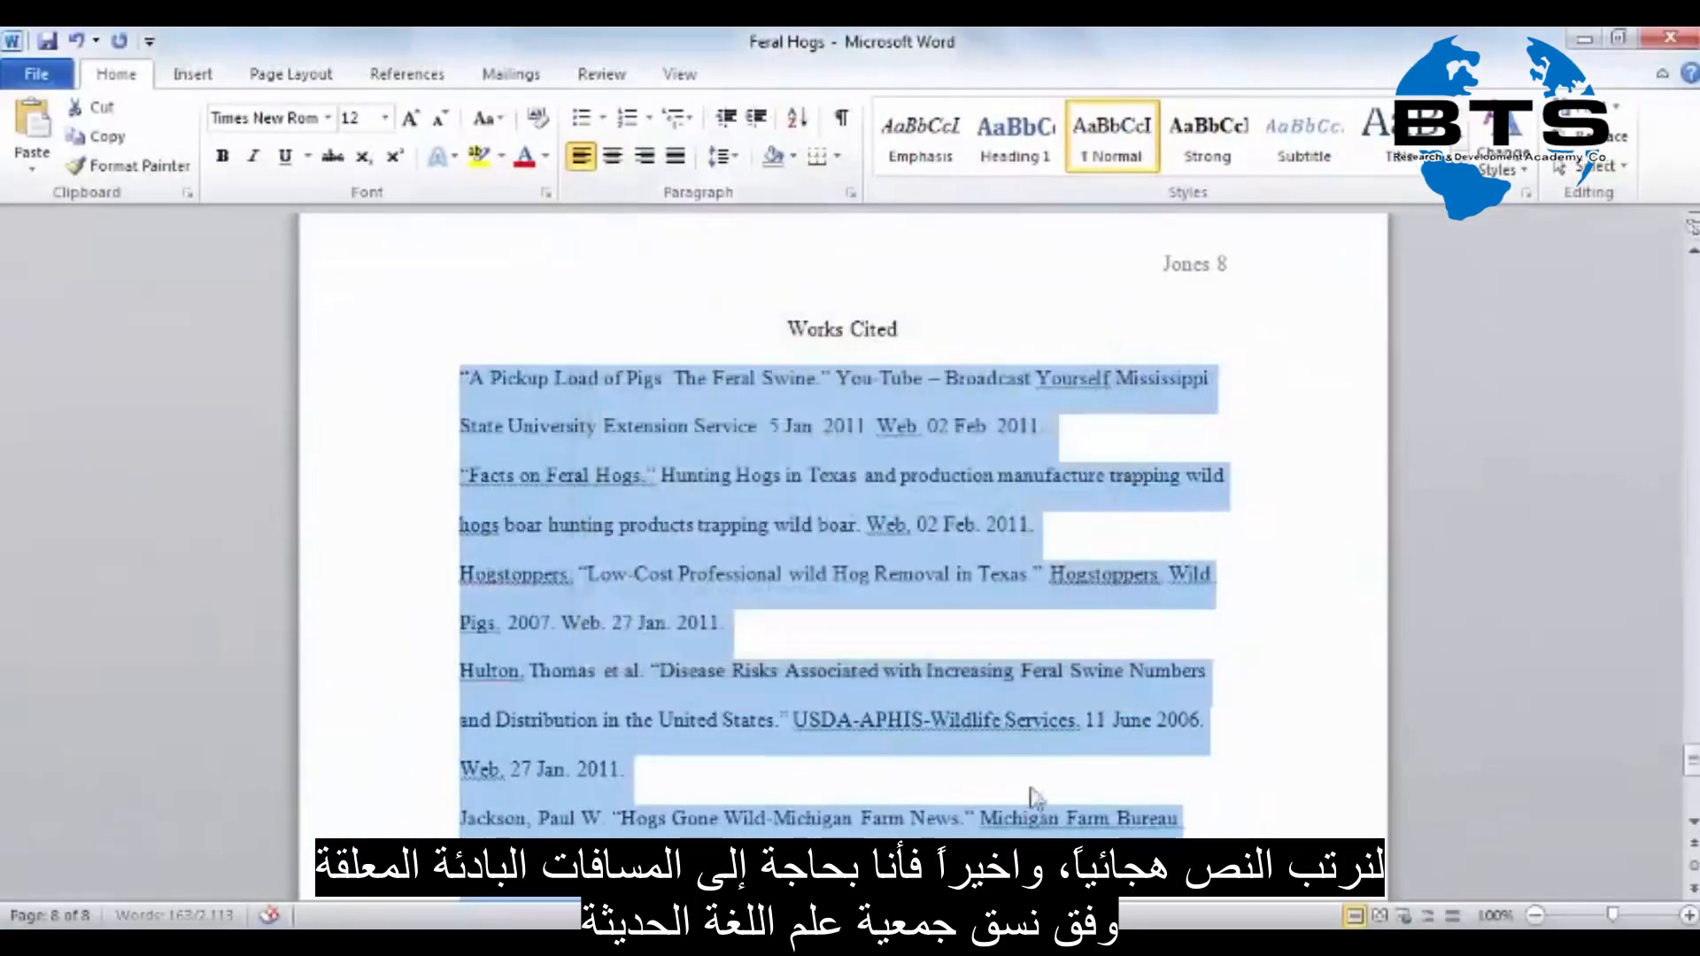
click(784, 635)
scroll(787, 635, down, 5)
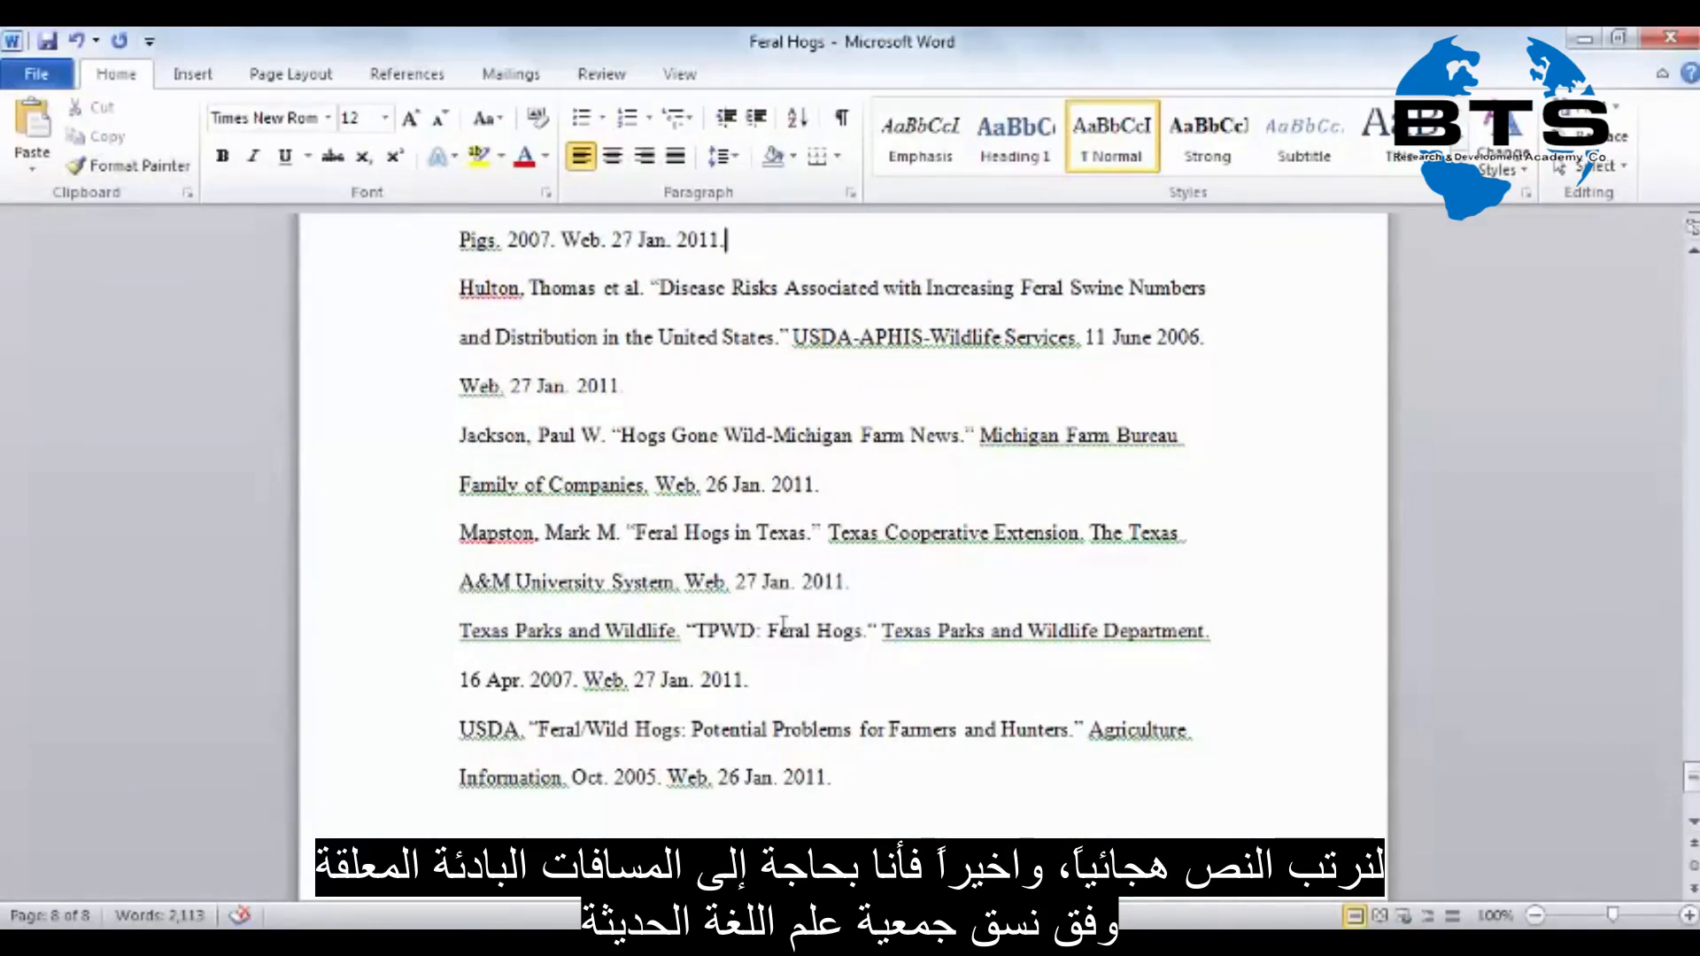
scroll(784, 624, up, 4)
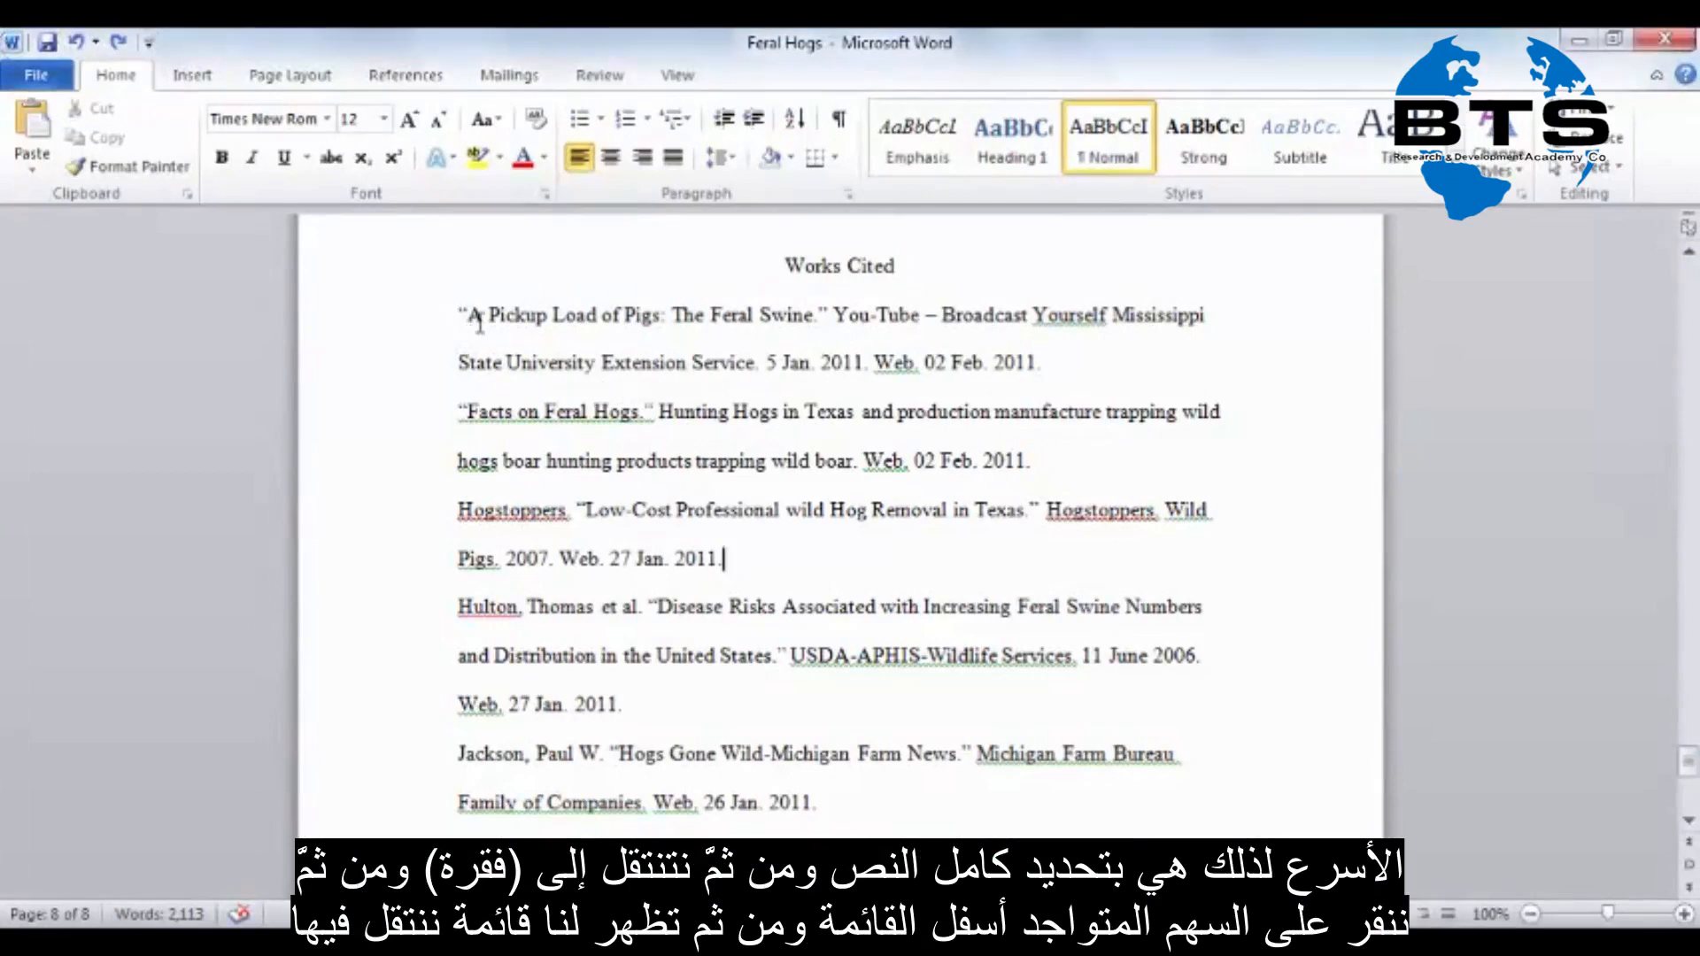
Apply a 0.5" hanging indent to all the Works Cited entries and review the list
drag(462, 317, 810, 730)
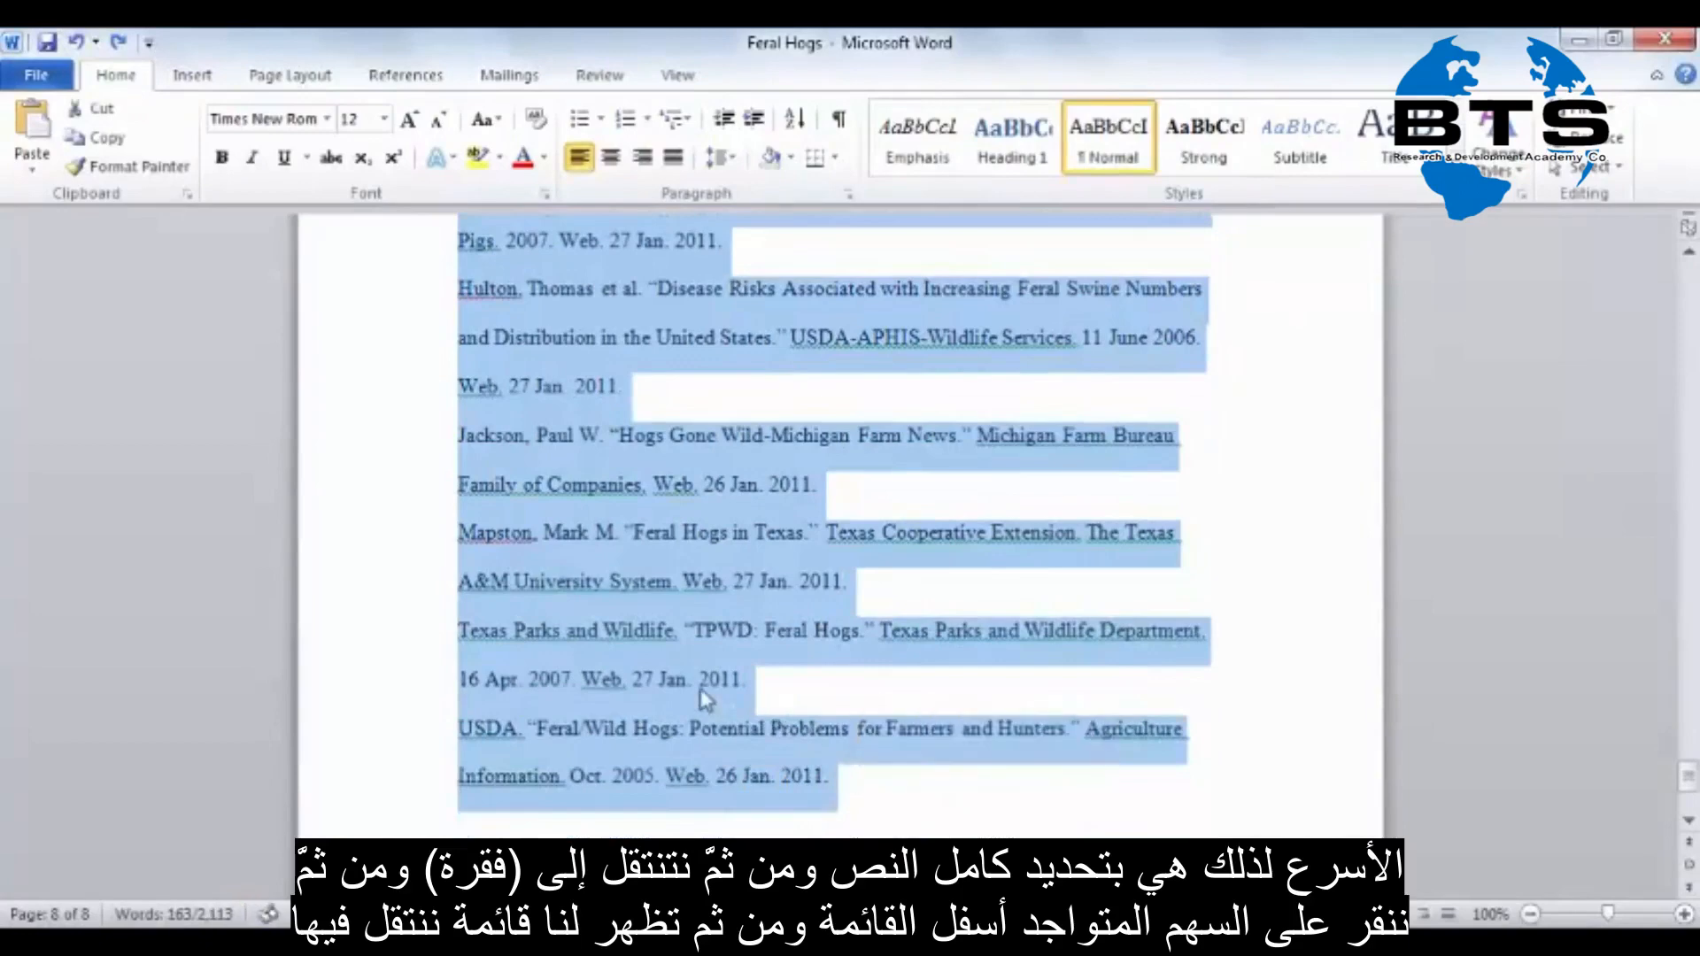
scroll(705, 699, up, 3)
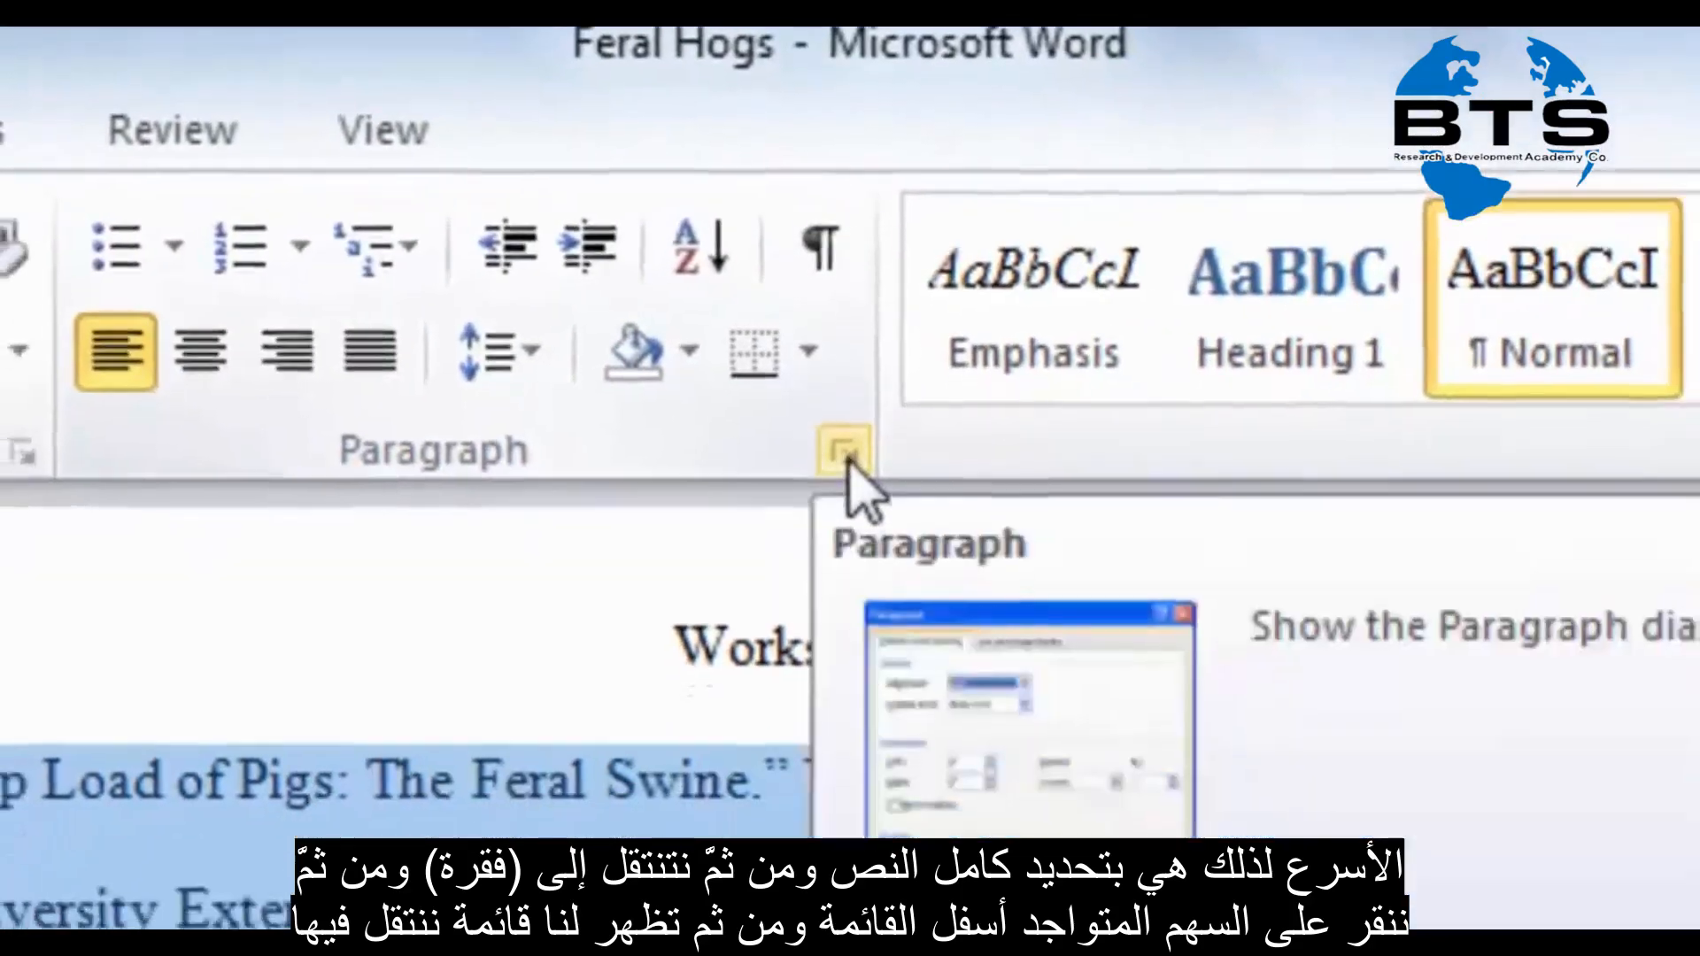
click(845, 455)
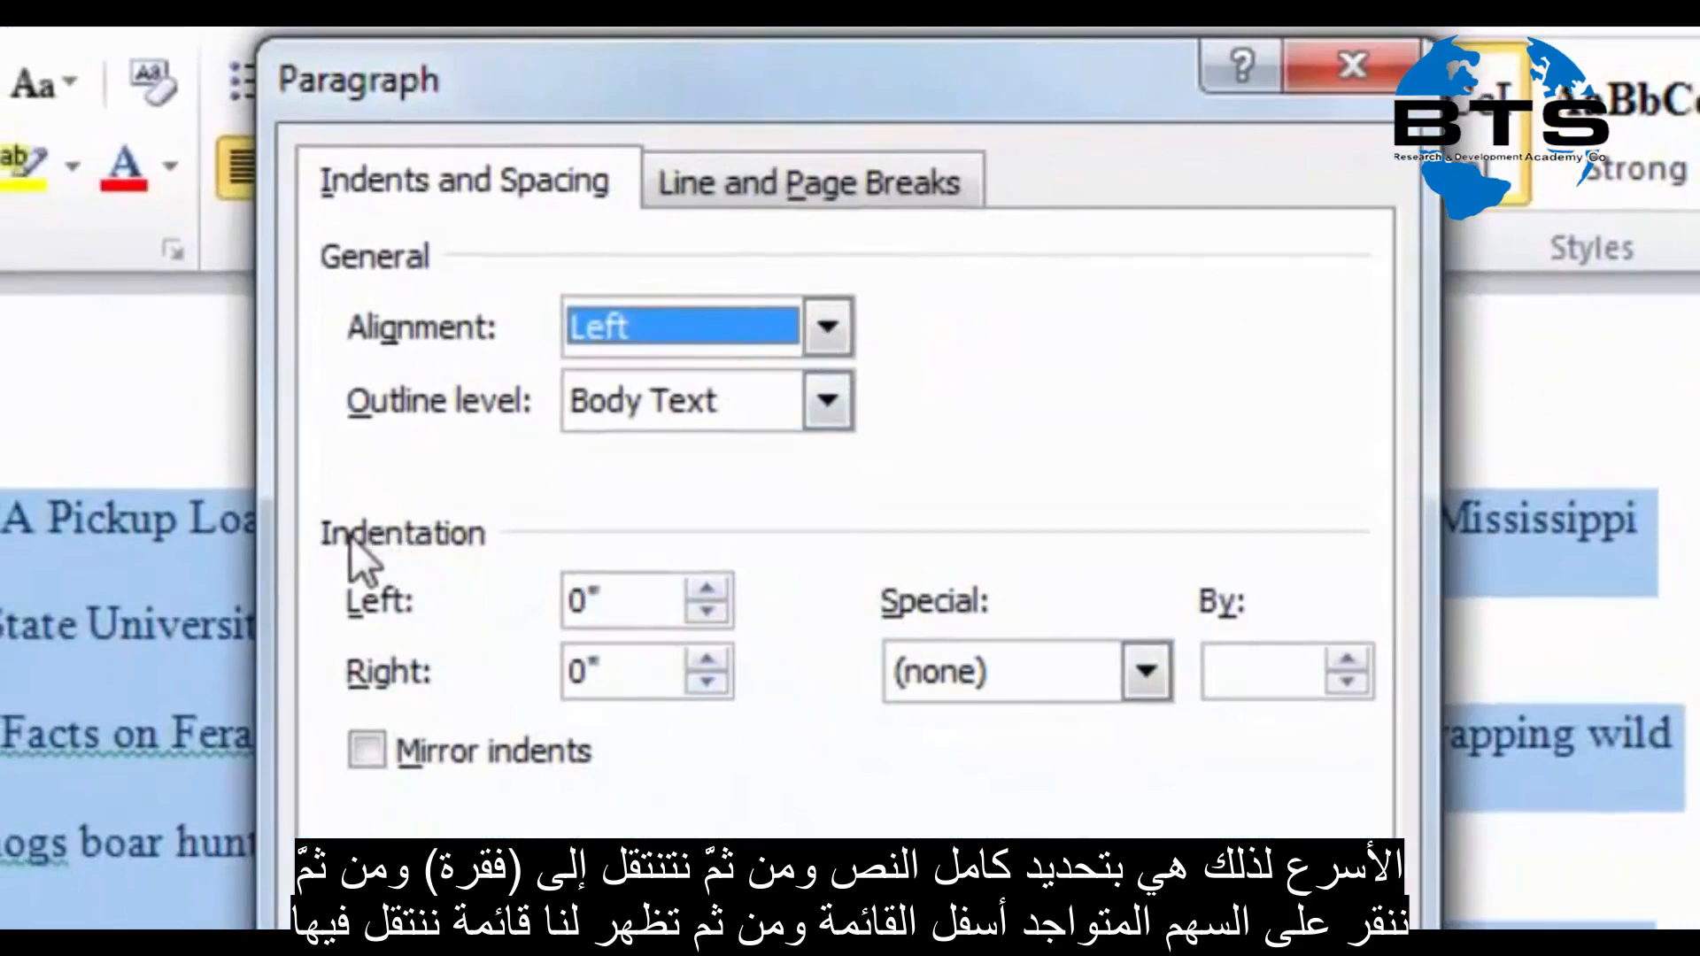
click(1032, 683)
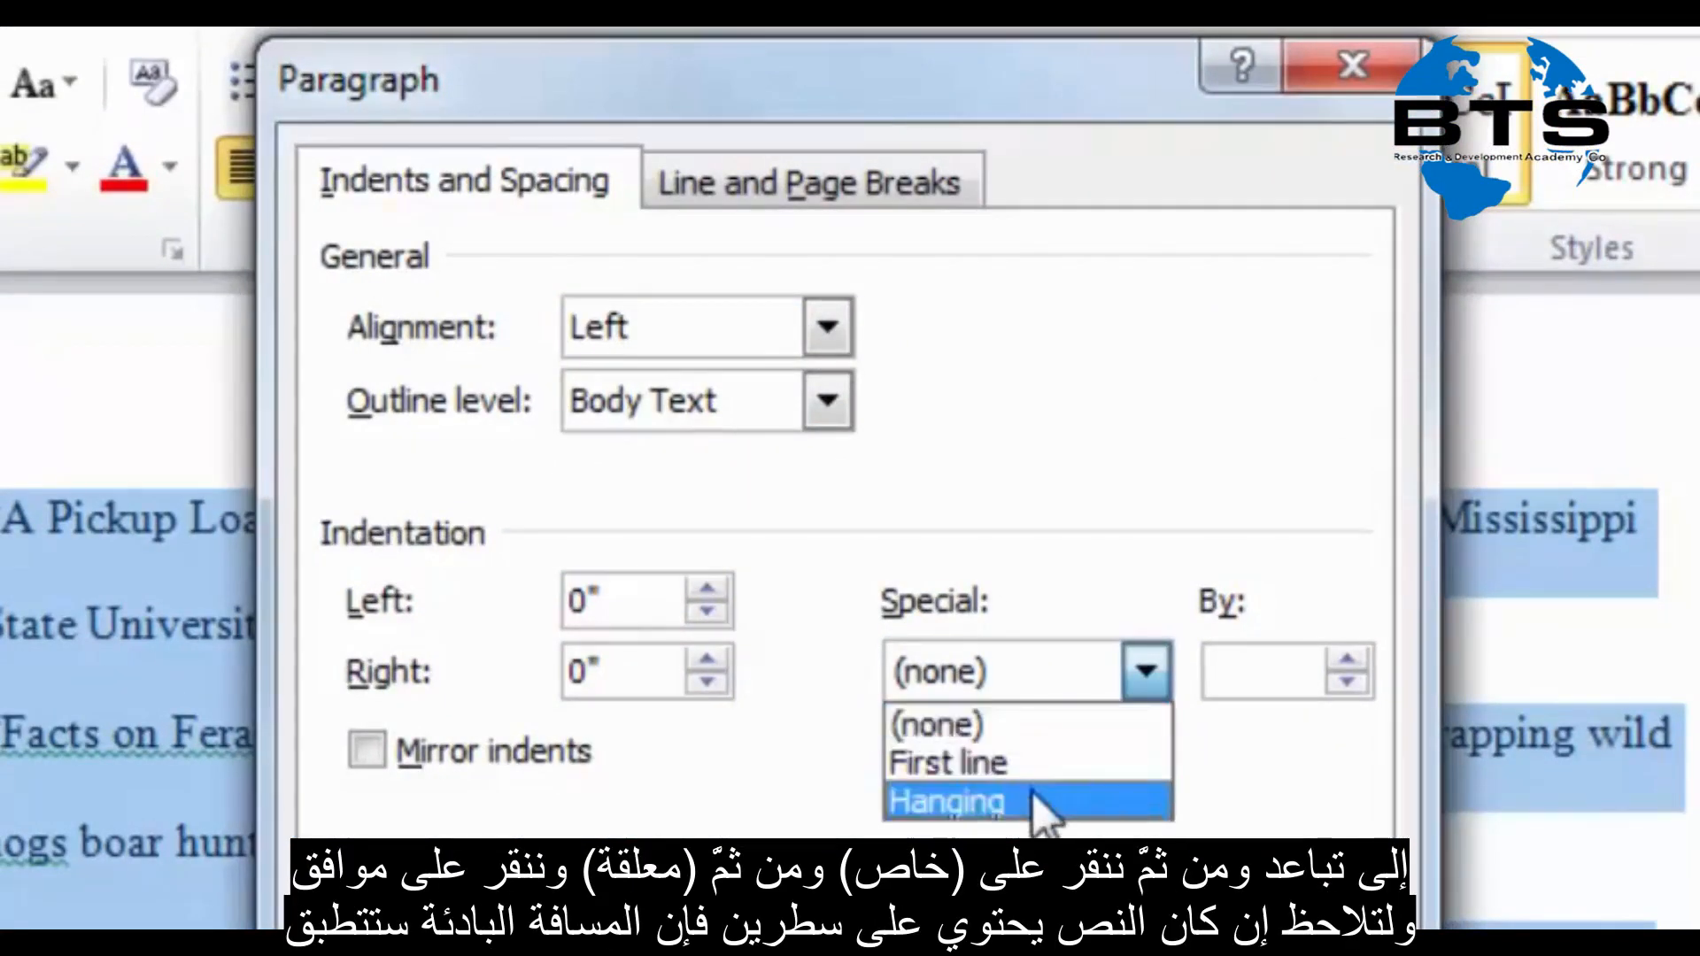
click(1032, 792)
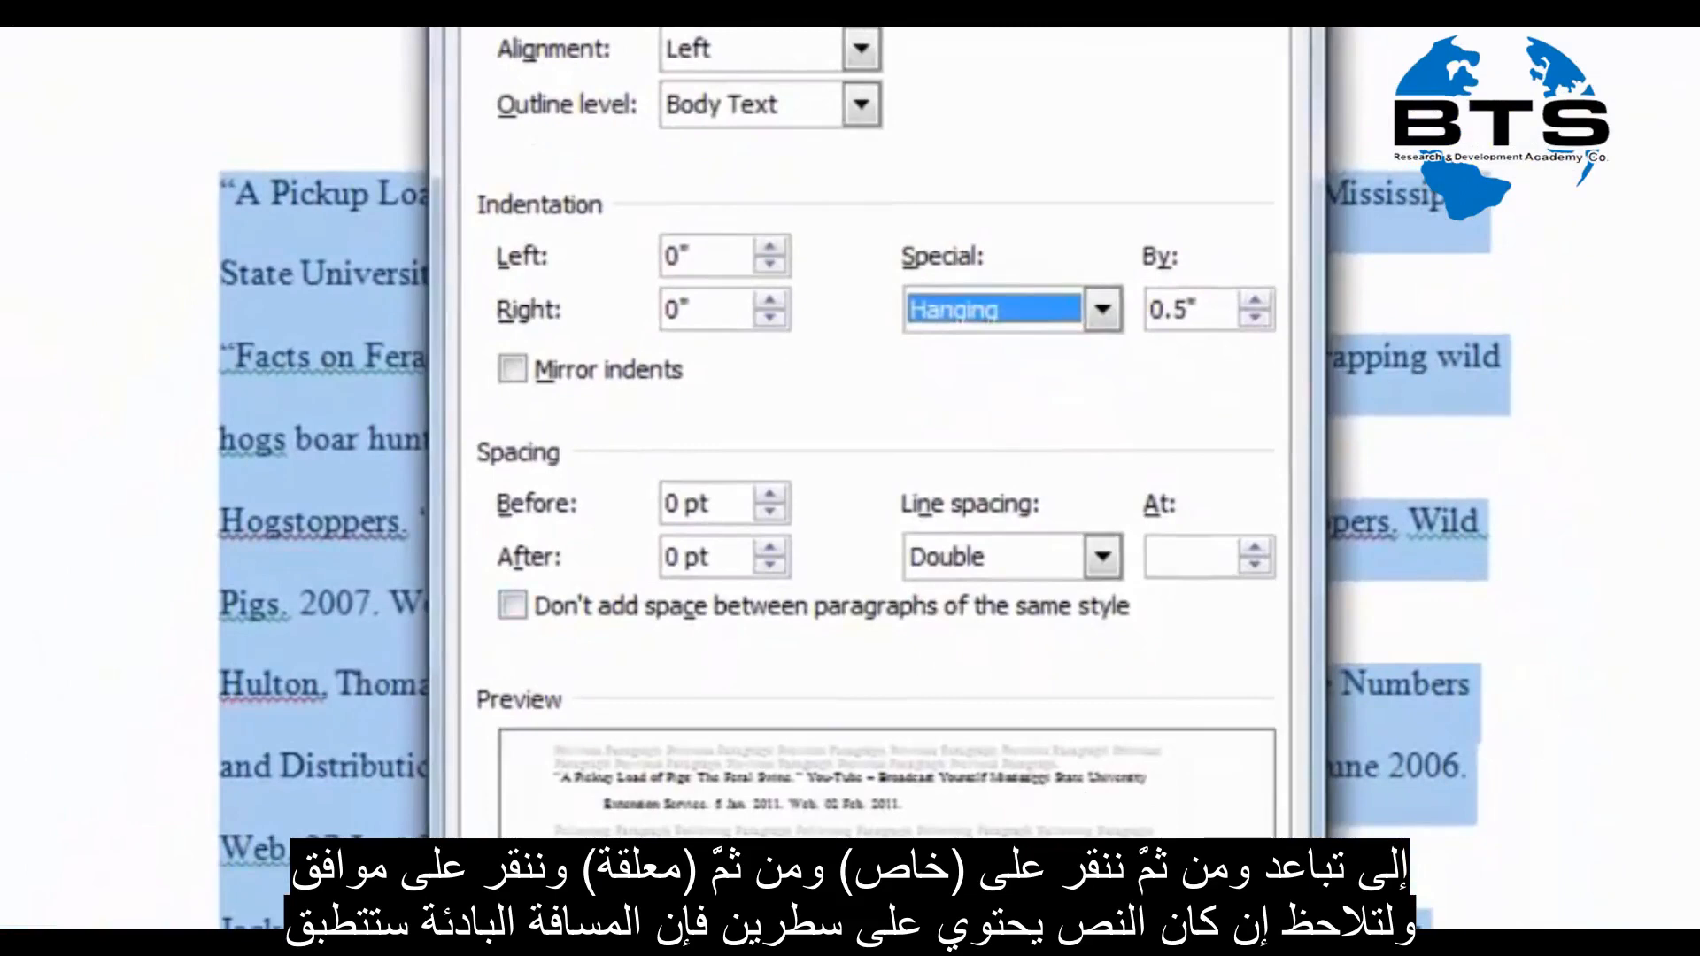
key(Return)
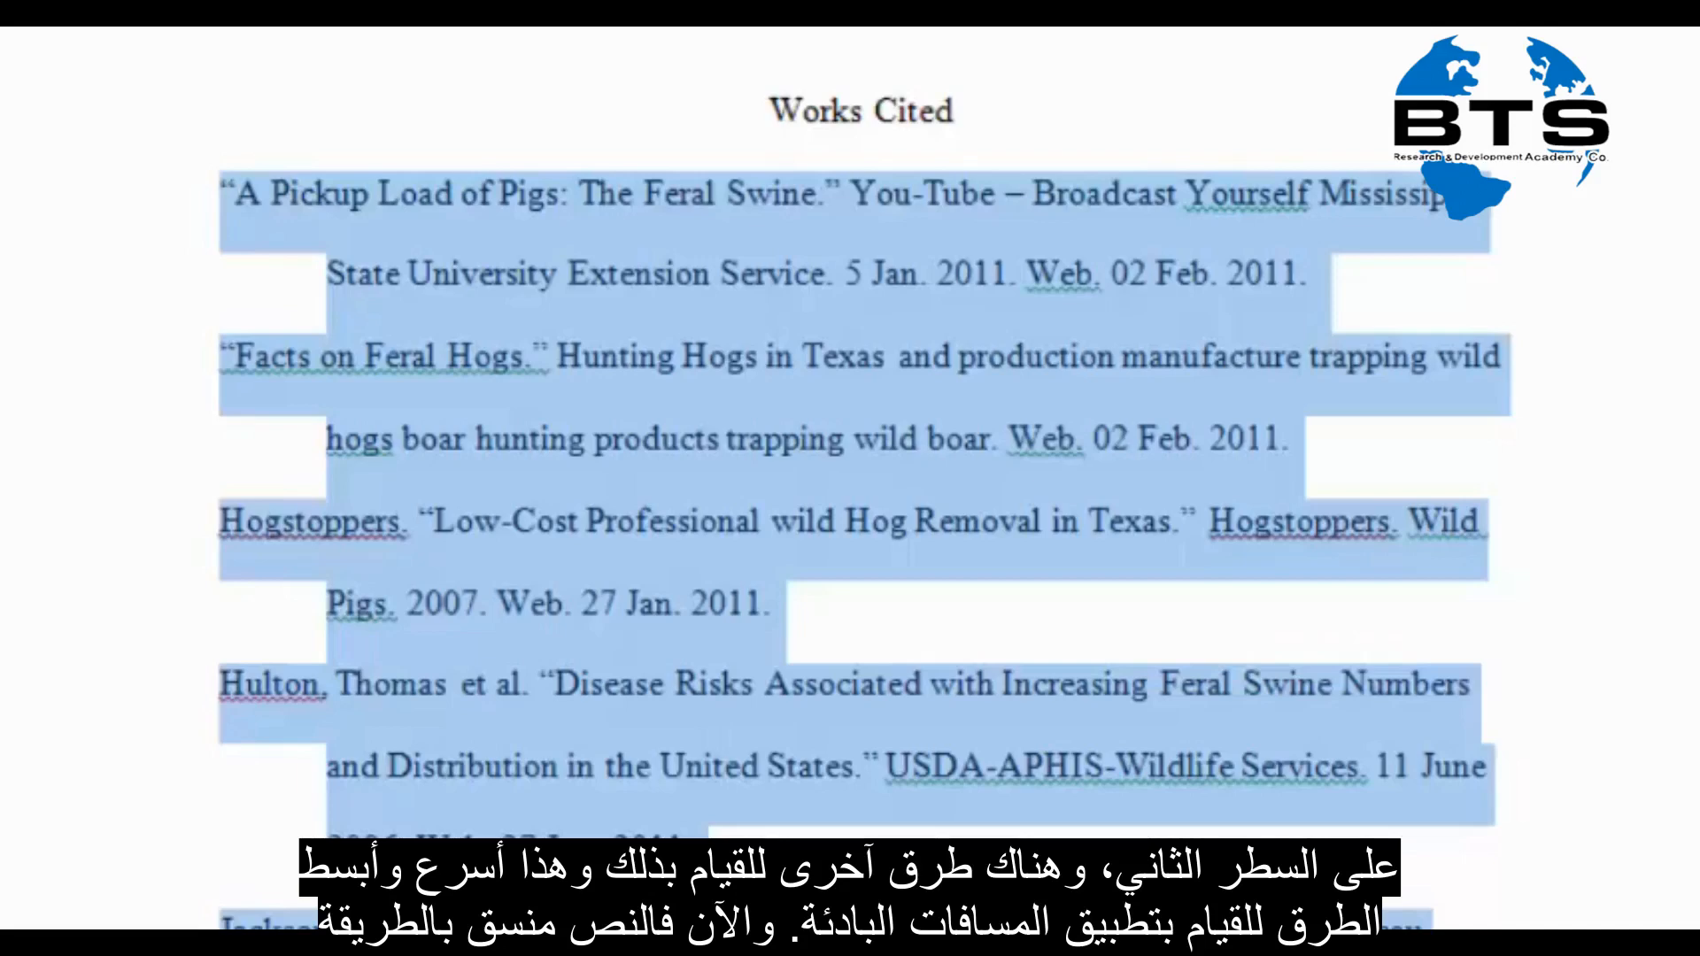
click(696, 839)
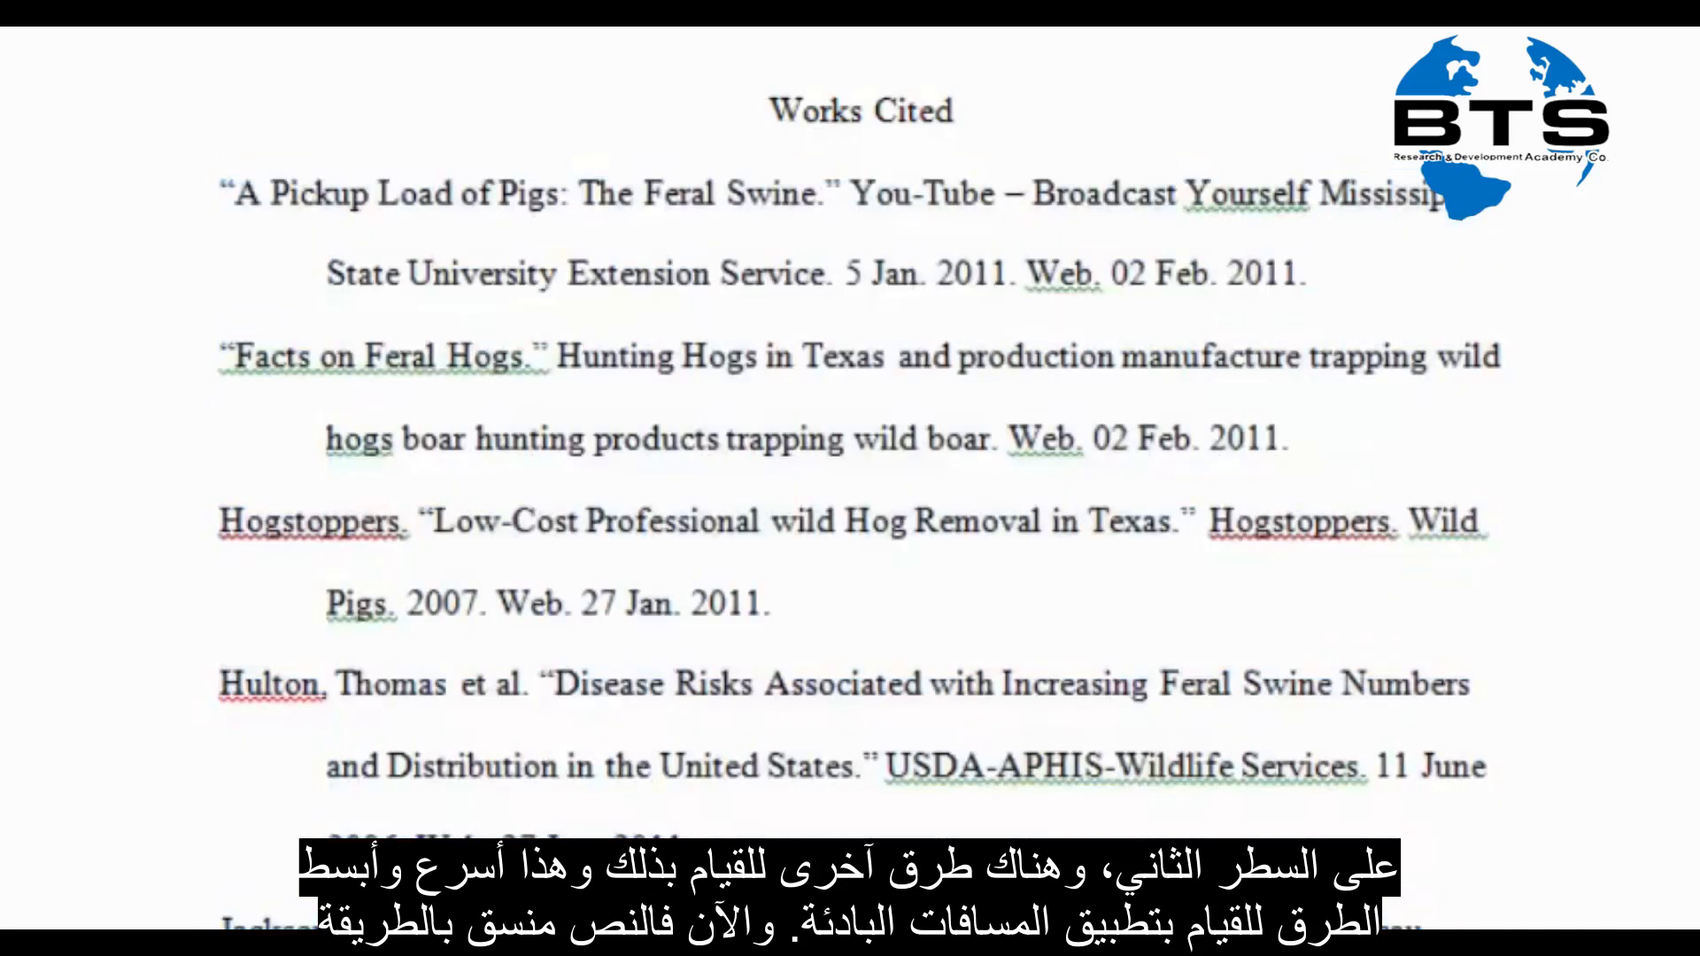
scroll(850, 478, down, 2)
scroll(849, 478, up, 1)
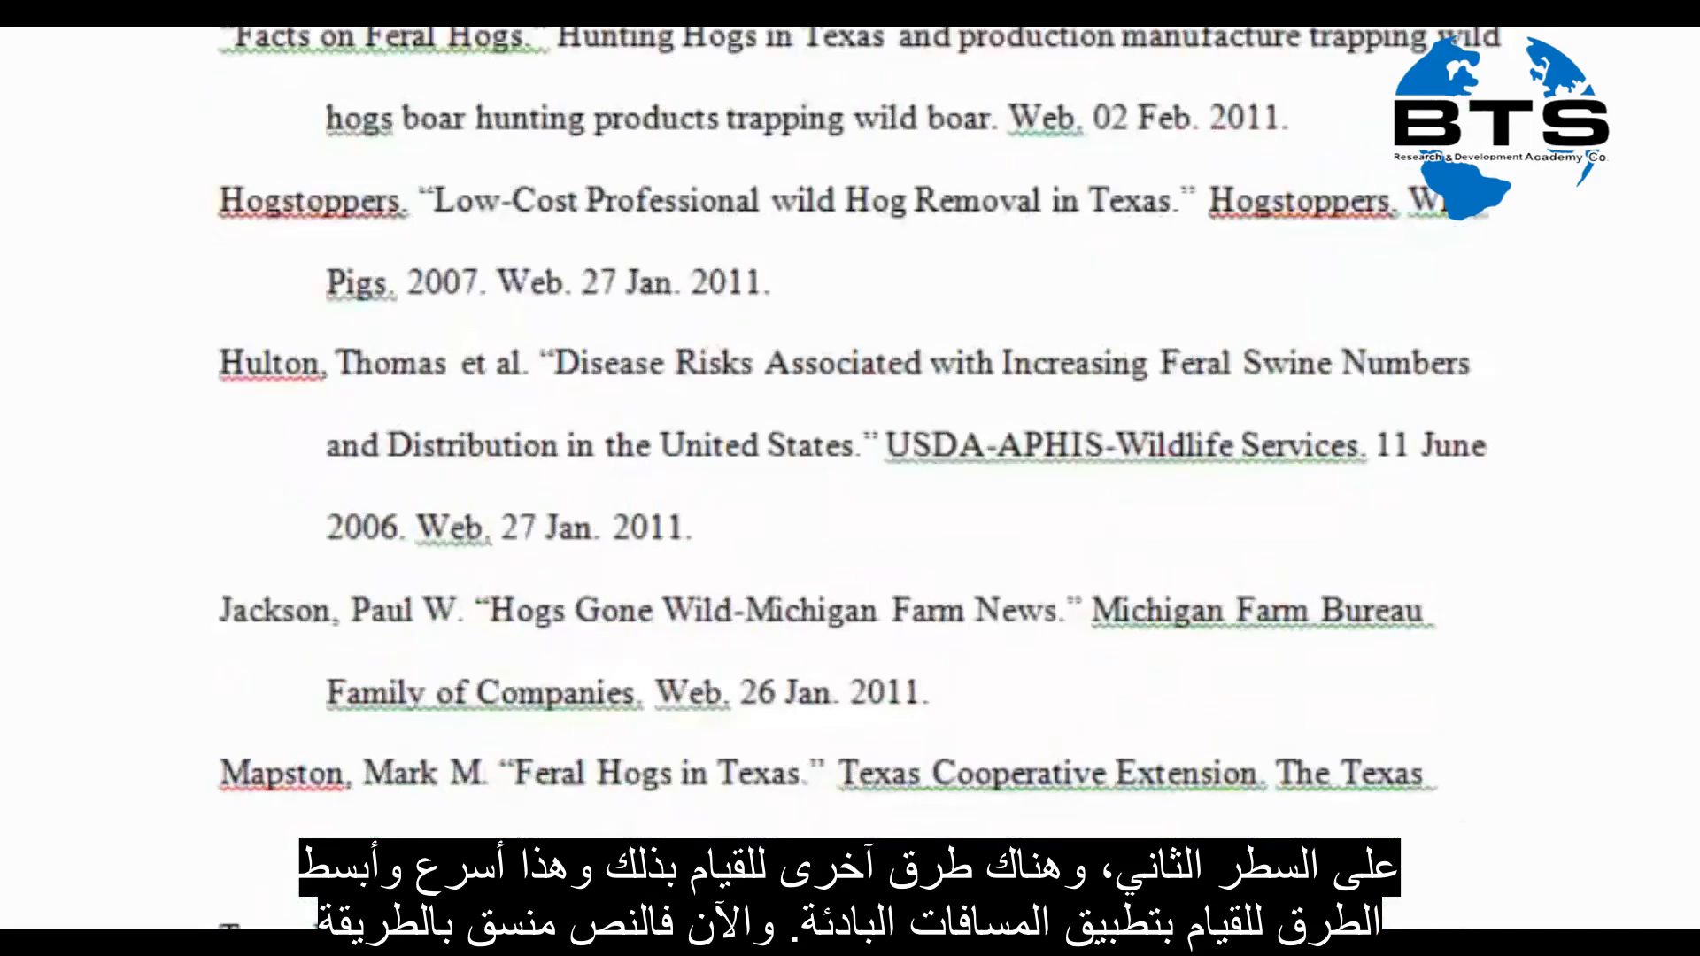